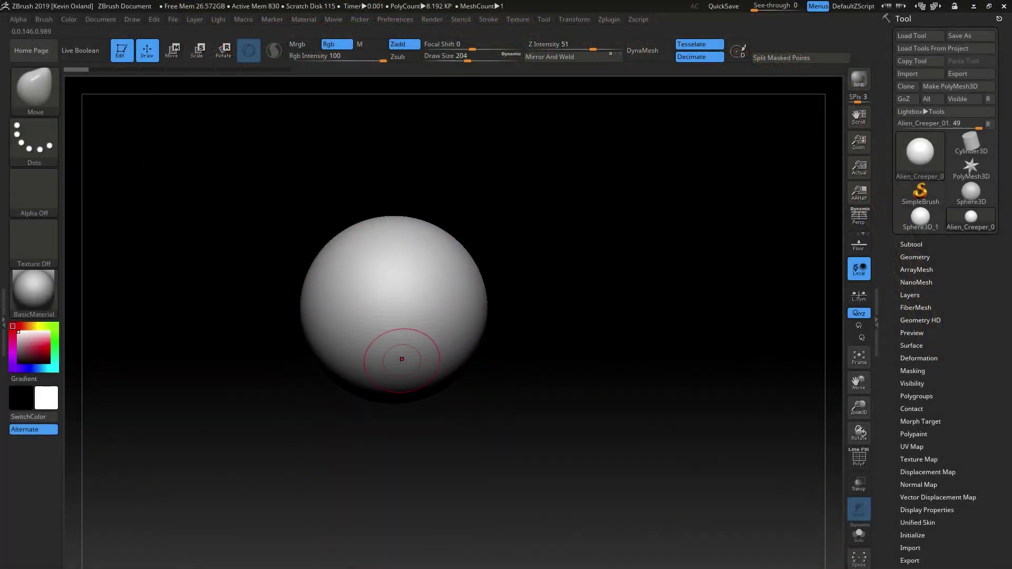
Step: Shape the sphere into a rough creature head with the Move brush, forming brow bumps, an open mouth and a long lower jaw
{"action": "left_click_drag", "start_coordinate": [402, 357], "coordinate": [403, 377]}
{"action": "mouse_move", "coordinate": [364, 269]}
{"action": "left_mouse_down"}
{"action": "mouse_move", "coordinate": [344, 247]}
{"action": "mouse_move", "coordinate": [389, 241]}
{"action": "left_mouse_up"}
{"action": "mouse_move", "coordinate": [295, 432]}
{"action": "left_mouse_down"}
{"action": "mouse_move", "coordinate": [490, 357]}
{"action": "mouse_move", "coordinate": [360, 378]}
{"action": "left_mouse_up"}
{"action": "mouse_move", "coordinate": [456, 414]}
{"action": "left_mouse_down"}
{"action": "mouse_move", "coordinate": [470, 429]}
{"action": "mouse_move", "coordinate": [497, 269]}
{"action": "mouse_move", "coordinate": [538, 415]}
{"action": "mouse_move", "coordinate": [465, 408]}
{"action": "left_mouse_up"}
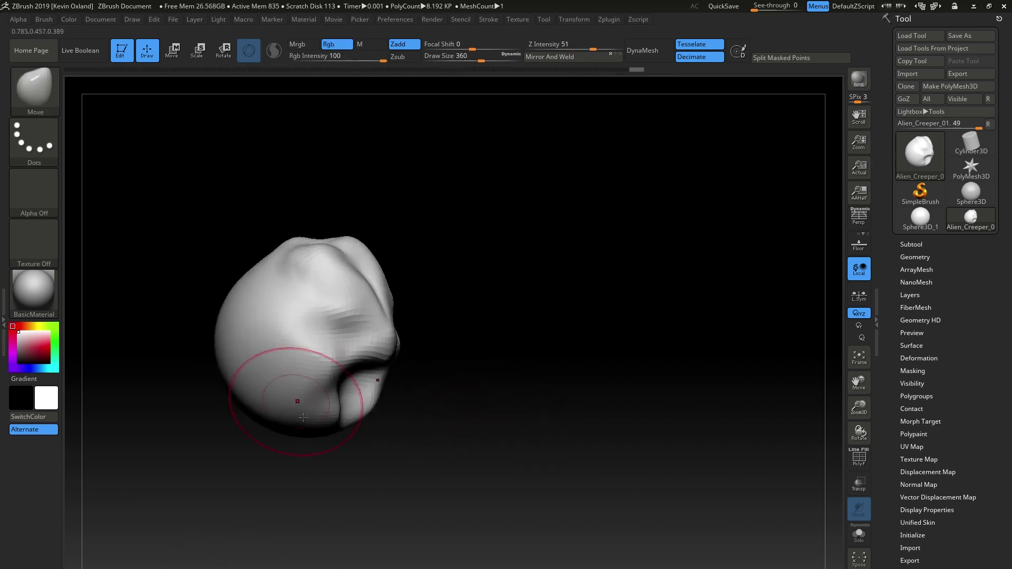
{"action": "mouse_move", "coordinate": [303, 417]}
{"action": "left_mouse_down"}
{"action": "mouse_move", "coordinate": [380, 420]}
{"action": "mouse_move", "coordinate": [369, 335]}
{"action": "left_mouse_up"}
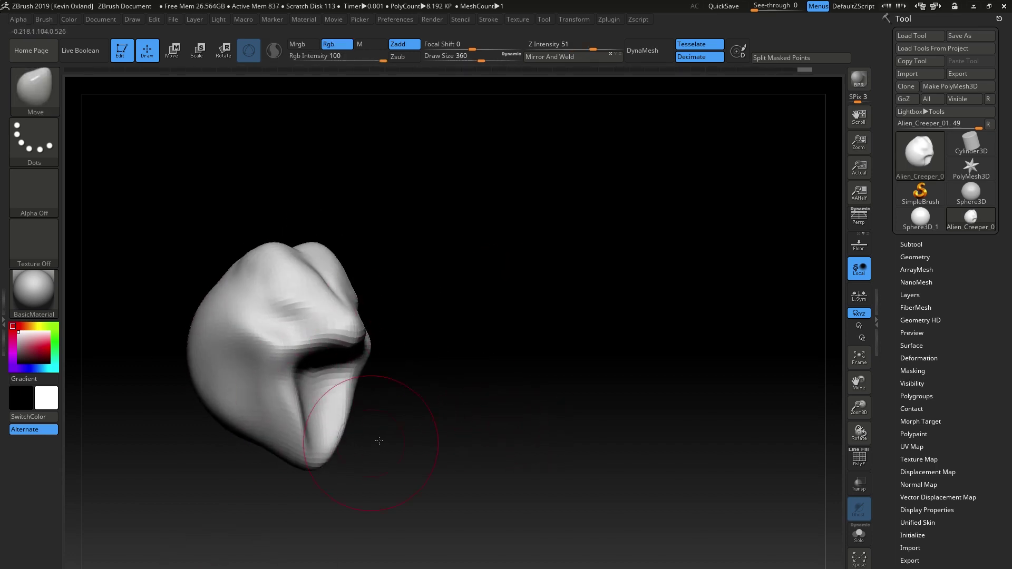
{"action": "left_click_drag", "start_coordinate": [379, 440], "coordinate": [298, 454]}
Step: Pull fangs from the upper jaw and a tooth from the chin with the SnakeHook brush
{"action": "left_click_drag", "start_coordinate": [344, 332], "coordinate": [311, 563], "text": "shift"}
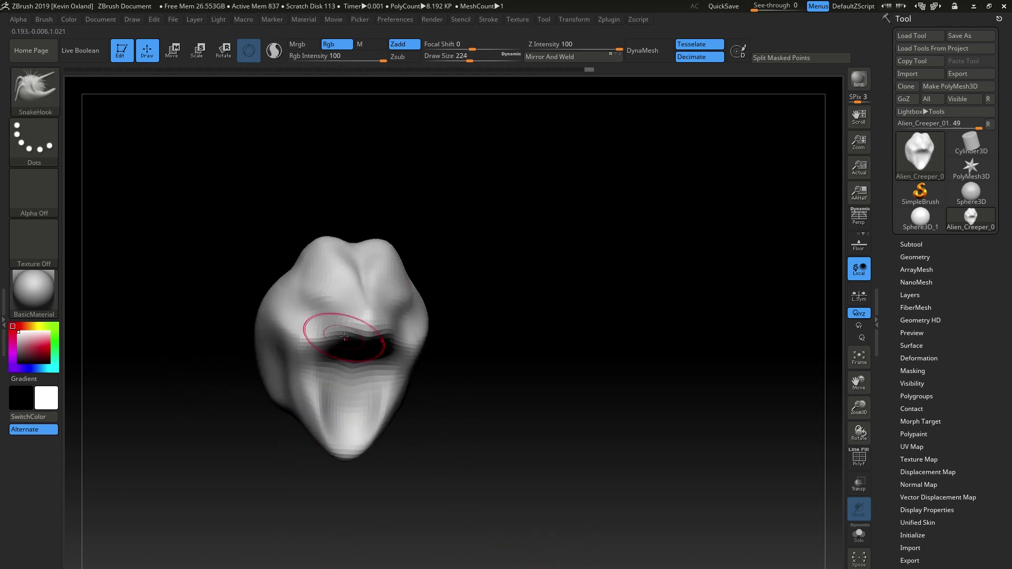
{"action": "key", "text": "space"}
{"action": "left_click_drag", "start_coordinate": [437, 444], "coordinate": [416, 444]}
{"action": "left_click_drag", "start_coordinate": [350, 340], "coordinate": [349, 357]}
{"action": "left_click_drag", "start_coordinate": [344, 448], "coordinate": [345, 411]}
{"action": "mouse_move", "coordinate": [448, 422]}
{"action": "left_mouse_down"}
{"action": "mouse_move", "coordinate": [490, 419]}
{"action": "mouse_move", "coordinate": [393, 462]}
{"action": "left_mouse_up"}
{"action": "mouse_move", "coordinate": [344, 443]}
{"action": "left_mouse_down"}
{"action": "mouse_move", "coordinate": [346, 411]}
{"action": "mouse_move", "coordinate": [433, 387]}
{"action": "mouse_move", "coordinate": [517, 347]}
{"action": "mouse_move", "coordinate": [528, 406]}
{"action": "left_mouse_up"}
Step: Sculpt the brow and eye forms on the creature's face with the Standard brush
{"action": "key", "text": "b"}
{"action": "key", "text": "s"}
{"action": "key", "text": "t"}
{"action": "key", "text": "space"}
{"action": "left_click_drag", "start_coordinate": [420, 446], "coordinate": [430, 446]}
{"action": "mouse_move", "coordinate": [364, 345]}
{"action": "left_mouse_down"}
{"action": "mouse_move", "coordinate": [396, 372]}
{"action": "mouse_move", "coordinate": [377, 413]}
{"action": "mouse_move", "coordinate": [402, 439]}
{"action": "mouse_move", "coordinate": [434, 425]}
{"action": "left_mouse_up"}
{"action": "left_click_drag", "start_coordinate": [506, 369], "coordinate": [512, 305], "text": "alt"}
{"action": "left_click_drag", "start_coordinate": [511, 304], "coordinate": [507, 325]}
Step: Reshape the back of the head into a fuller body with the Move brush at draw size 453
{"action": "key", "text": "v"}
{"action": "left_click_drag", "start_coordinate": [385, 411], "coordinate": [369, 401]}
{"action": "left_click_drag", "start_coordinate": [348, 460], "coordinate": [409, 462]}
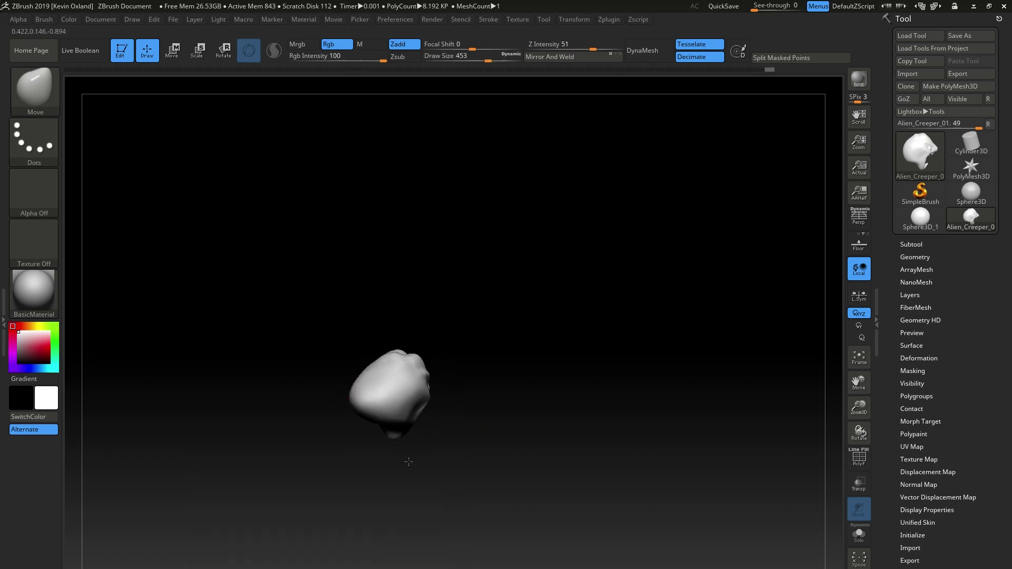
{"action": "left_click_drag", "start_coordinate": [436, 416], "coordinate": [506, 418]}
Step: Pull a curved tail with a forked end from the back of the body using SnakeHook, reducing the draw size to 202
{"action": "key", "text": "b"}
{"action": "key", "text": "s"}
{"action": "key", "text": "h"}
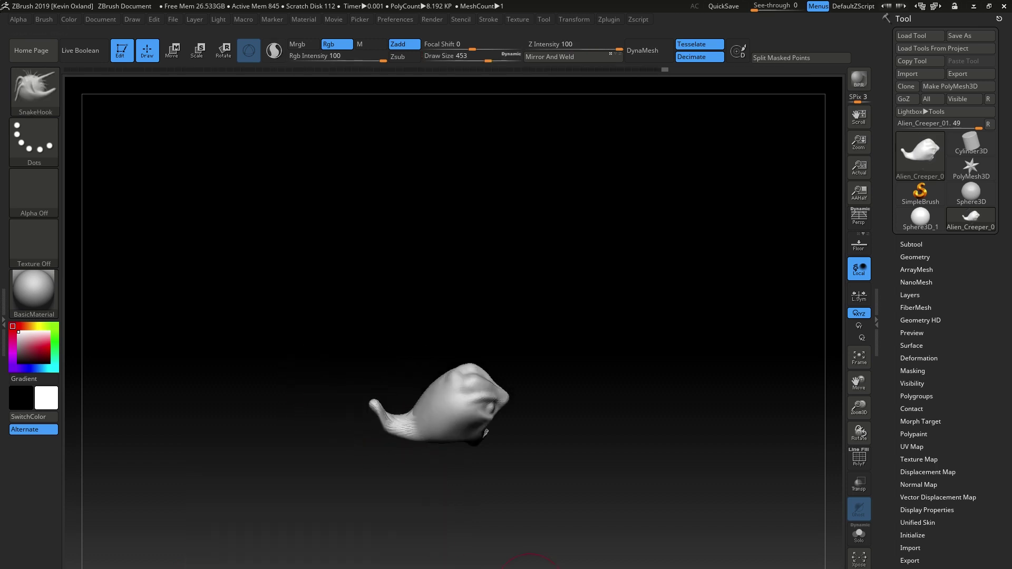
{"action": "key", "text": "space"}
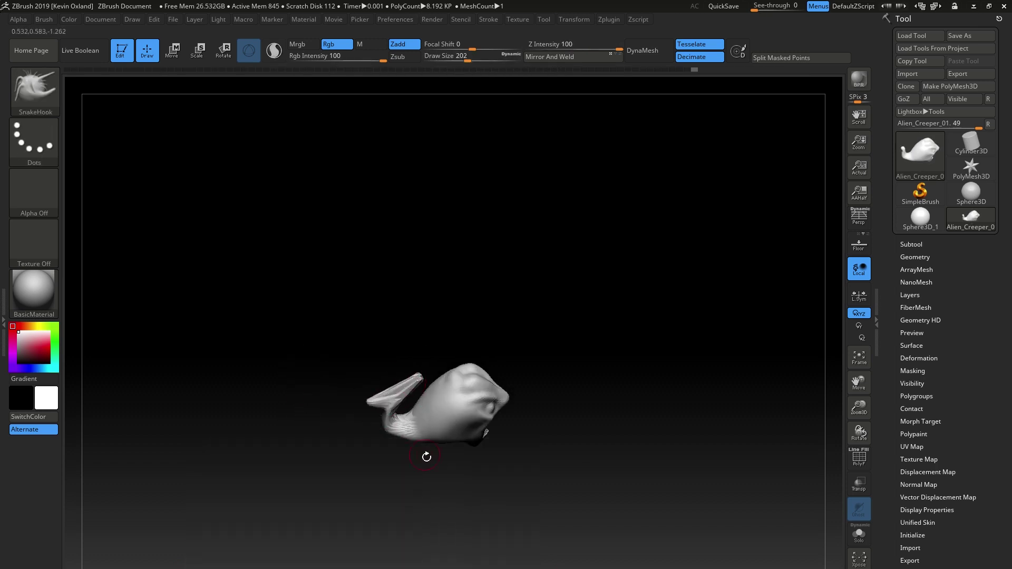
{"action": "mouse_move", "coordinate": [401, 420]}
{"action": "left_mouse_down"}
{"action": "mouse_move", "coordinate": [388, 415]}
{"action": "mouse_move", "coordinate": [384, 447]}
{"action": "left_mouse_up"}
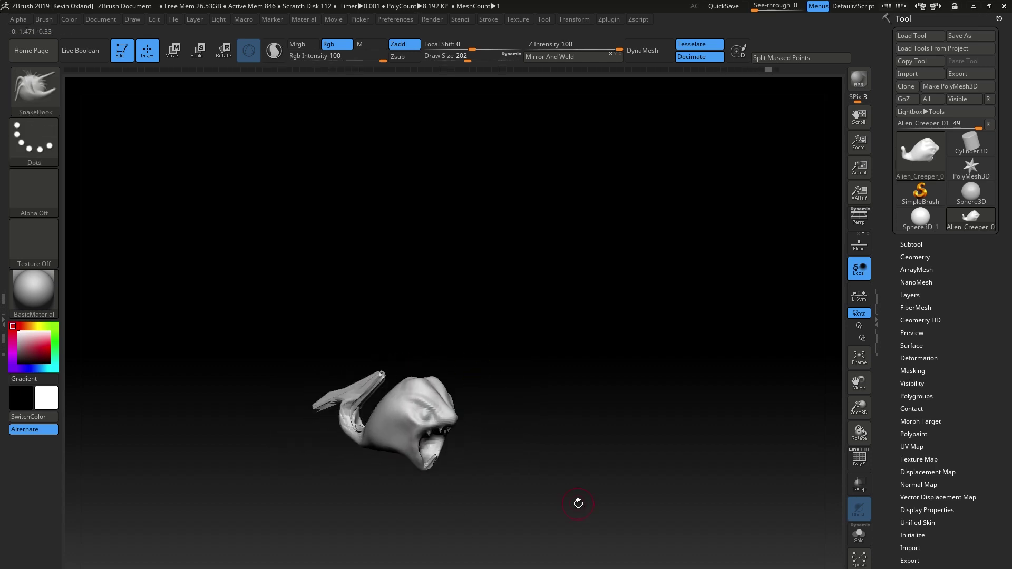
Step: Append a Cylinder3D primitive as a new subtool
{"action": "left_click", "coordinate": [911, 244]}
{"action": "left_click", "coordinate": [959, 496]}
{"action": "left_click", "coordinate": [600, 416]}
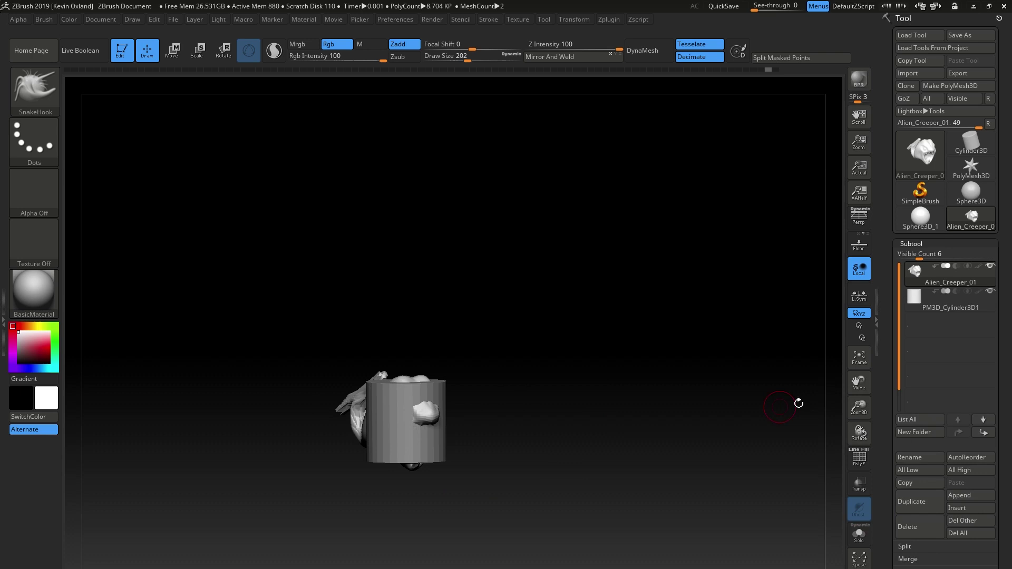
Step: Scale the cylinder into a thin rod and rotate and move it to angle up from the side of the head
{"action": "key", "text": "w"}
{"action": "left_click_drag", "start_coordinate": [484, 468], "coordinate": [481, 506]}
{"action": "left_click_drag", "start_coordinate": [310, 386], "coordinate": [305, 413]}
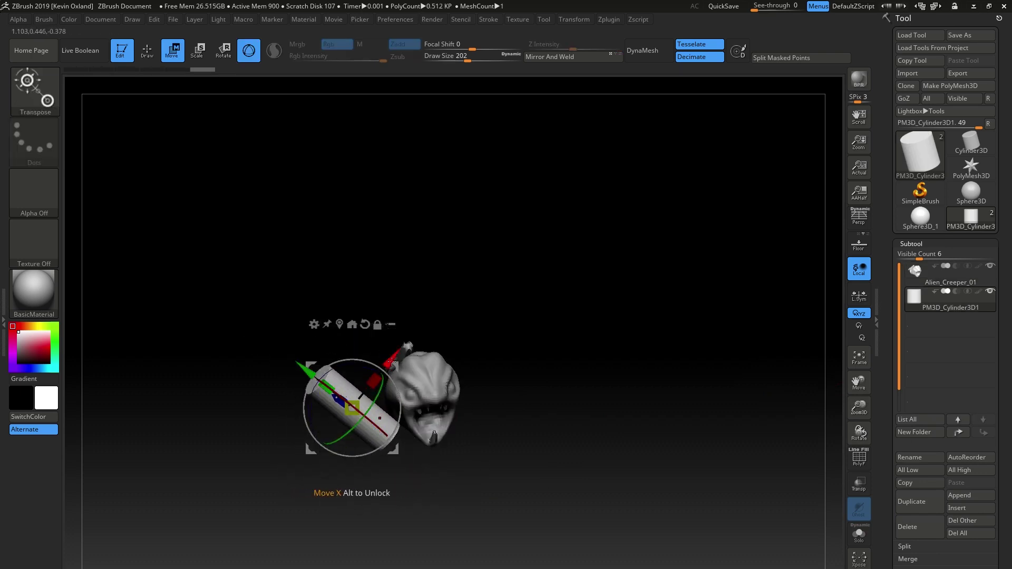
{"action": "left_click_drag", "start_coordinate": [392, 361], "coordinate": [405, 334]}
{"action": "left_click_drag", "start_coordinate": [490, 448], "coordinate": [519, 406]}
{"action": "left_click_drag", "start_coordinate": [365, 380], "coordinate": [343, 396]}
{"action": "left_click_drag", "start_coordinate": [474, 416], "coordinate": [495, 414]}
{"action": "mouse_move", "coordinate": [365, 380]}
{"action": "left_mouse_down"}
{"action": "mouse_move", "coordinate": [380, 376]}
{"action": "mouse_move", "coordinate": [403, 454]}
{"action": "mouse_move", "coordinate": [464, 379]}
{"action": "mouse_move", "coordinate": [519, 465]}
{"action": "mouse_move", "coordinate": [508, 441]}
{"action": "mouse_move", "coordinate": [512, 515]}
{"action": "left_mouse_up"}
Step: Bend the rod into a pointed, jointed leg with the SnakeHook brush at draw size 290
{"action": "key", "text": "q"}
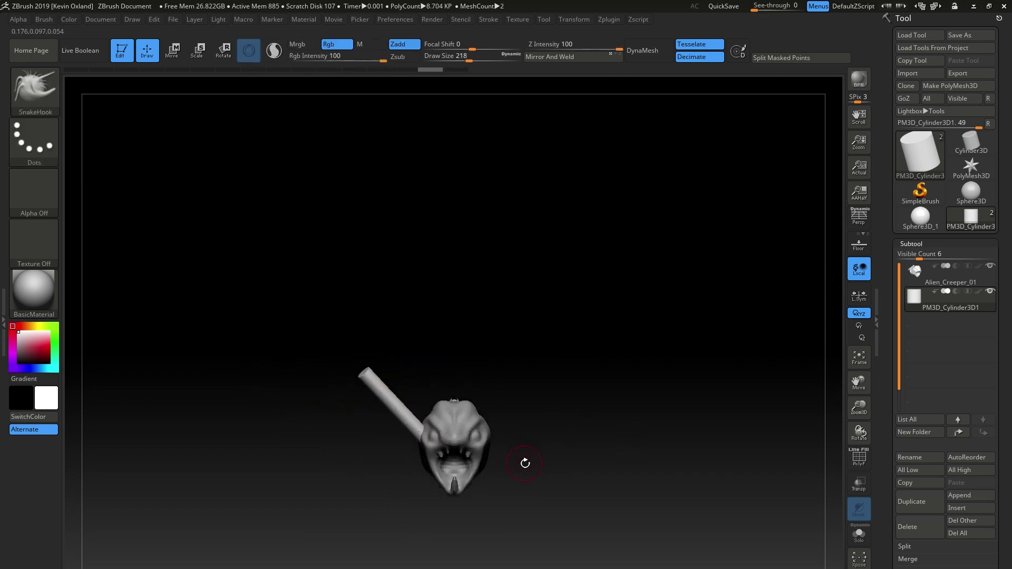
{"action": "left_click_drag", "start_coordinate": [531, 402], "coordinate": [484, 451]}
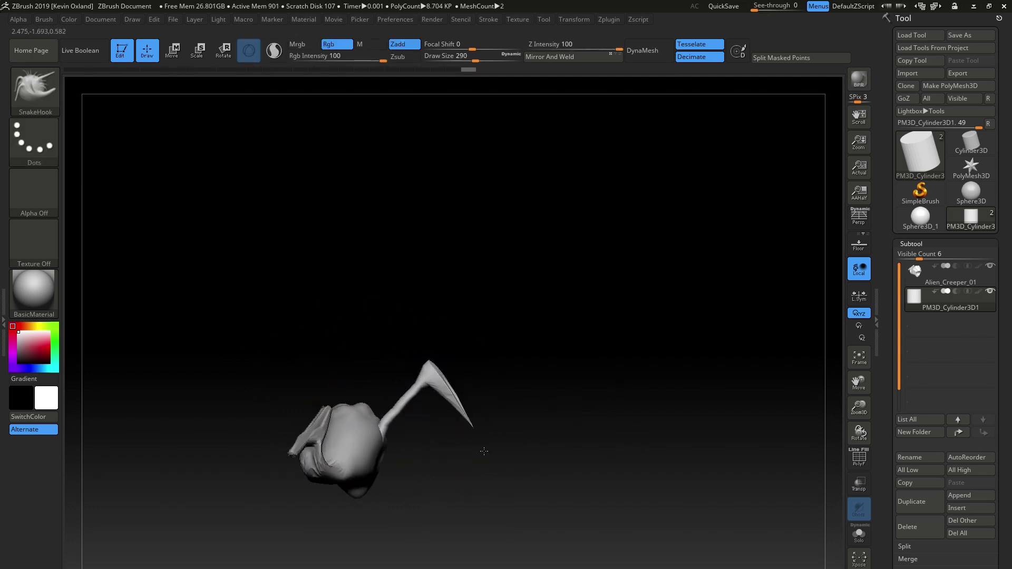
{"action": "left_click_drag", "start_coordinate": [530, 506], "coordinate": [680, 371]}
Step: Duplicate the mirrored leg pair and move and rotate the copy to form a second pair of legs
{"action": "key", "text": "ctrl+shift+d"}
{"action": "key", "text": "w"}
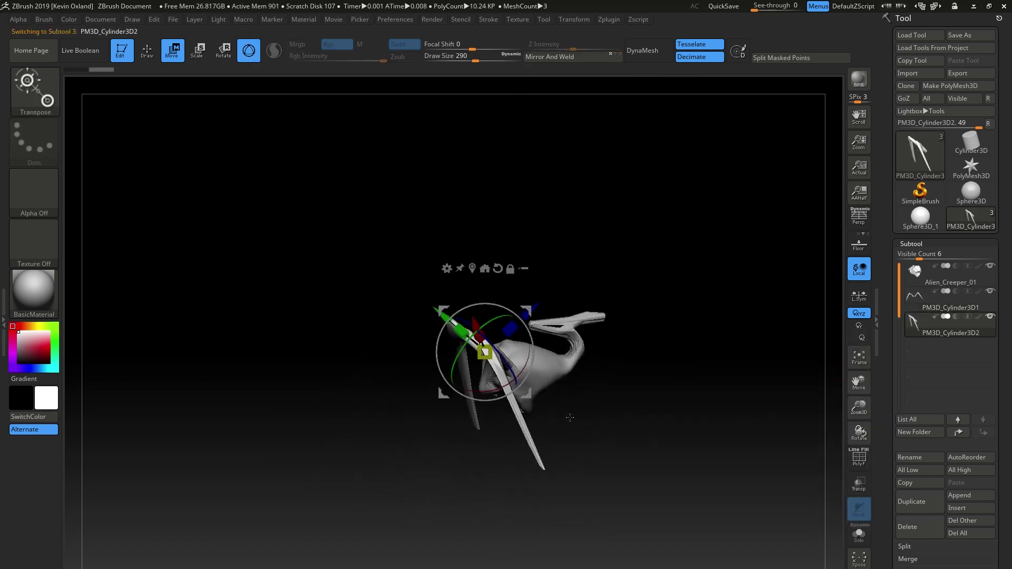
{"action": "left_click_drag", "start_coordinate": [509, 322], "coordinate": [551, 286]}
{"action": "left_click_drag", "start_coordinate": [659, 448], "coordinate": [696, 394]}
{"action": "left_click", "coordinate": [511, 233]}
{"action": "left_click", "coordinate": [595, 275]}
{"action": "left_click_drag", "start_coordinate": [628, 237], "coordinate": [641, 231], "text": "shift"}
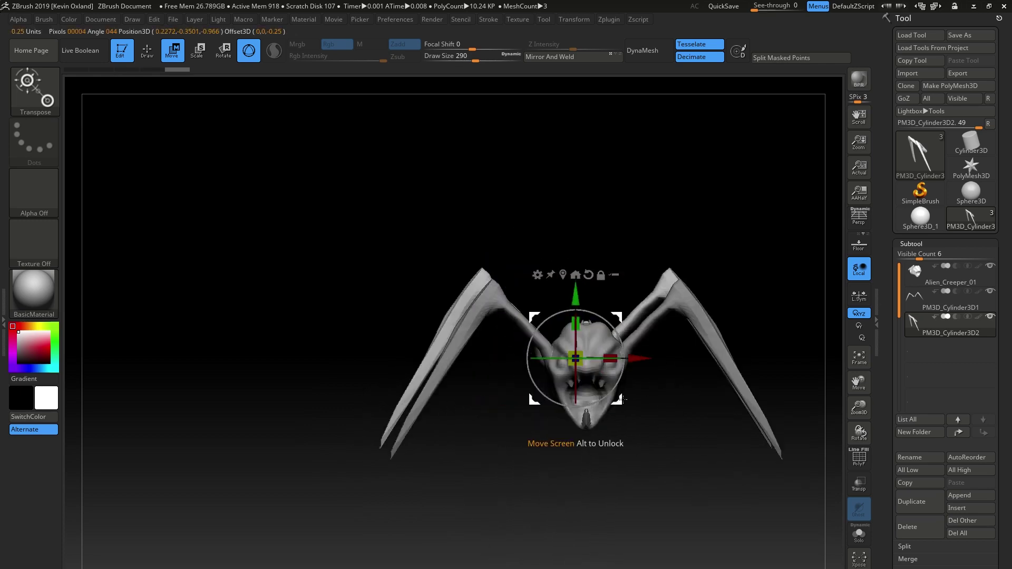
{"action": "left_click_drag", "start_coordinate": [607, 359], "coordinate": [744, 348], "text": "shift"}
{"action": "left_click_drag", "start_coordinate": [515, 358], "coordinate": [522, 358]}
{"action": "mouse_move", "coordinate": [529, 448]}
{"action": "left_mouse_down"}
{"action": "mouse_move", "coordinate": [537, 483]}
{"action": "mouse_move", "coordinate": [689, 361]}
{"action": "mouse_move", "coordinate": [628, 416]}
{"action": "mouse_move", "coordinate": [620, 441]}
{"action": "left_mouse_up"}
Step: Merge the two leg subtools into a single subtool
{"action": "key", "text": "q"}
{"action": "left_click_drag", "start_coordinate": [586, 481], "coordinate": [629, 461]}
{"action": "left_click", "coordinate": [909, 560]}
{"action": "left_click", "coordinate": [917, 568]}
{"action": "key", "text": "Return"}
{"action": "left_click_drag", "start_coordinate": [574, 501], "coordinate": [622, 495]}
Step: Subdivide the merged legs to SDiv 2
{"action": "left_click", "coordinate": [911, 244]}
{"action": "left_click", "coordinate": [916, 257]}
{"action": "mouse_move", "coordinate": [532, 514]}
{"action": "left_mouse_down"}
{"action": "mouse_move", "coordinate": [477, 524]}
{"action": "mouse_move", "coordinate": [556, 506]}
{"action": "mouse_move", "coordinate": [501, 504]}
{"action": "left_mouse_up"}
{"action": "left_click", "coordinate": [927, 357]}
Step: Adjust the legs' silhouette around the knees with the Move brush
{"action": "key", "text": "b"}
{"action": "key", "text": "m"}
{"action": "key", "text": "v"}
{"action": "left_click_drag", "start_coordinate": [359, 372], "coordinate": [335, 353]}
{"action": "left_click_drag", "start_coordinate": [398, 435], "coordinate": [361, 432]}
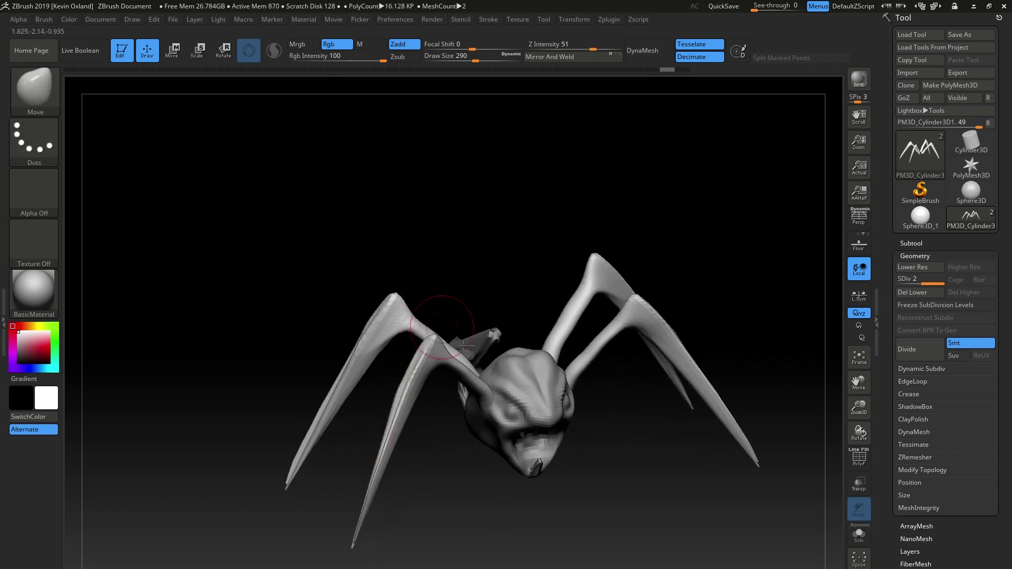
Step: Pull pointed spikes up from the knee joints of the legs with the SnakeHook brush
{"action": "key", "text": "b"}
{"action": "key", "text": "s"}
{"action": "key", "text": "h"}
{"action": "key", "text": "space"}
{"action": "left_click_drag", "start_coordinate": [439, 273], "coordinate": [399, 272]}
{"action": "mouse_move", "coordinate": [517, 506]}
{"action": "left_mouse_down"}
{"action": "mouse_move", "coordinate": [525, 509]}
{"action": "mouse_move", "coordinate": [445, 504]}
{"action": "left_mouse_up"}
{"action": "mouse_move", "coordinate": [971, 193]}
{"action": "left_click_drag", "start_coordinate": [426, 337], "coordinate": [411, 318]}
{"action": "left_click_drag", "start_coordinate": [458, 411], "coordinate": [439, 412]}
Step: Refine the upper leg segments with the Move brush, enlarging the draw size to 197
{"action": "key", "text": "b"}
{"action": "key", "text": "m"}
{"action": "key", "text": "v"}
{"action": "key", "text": "space"}
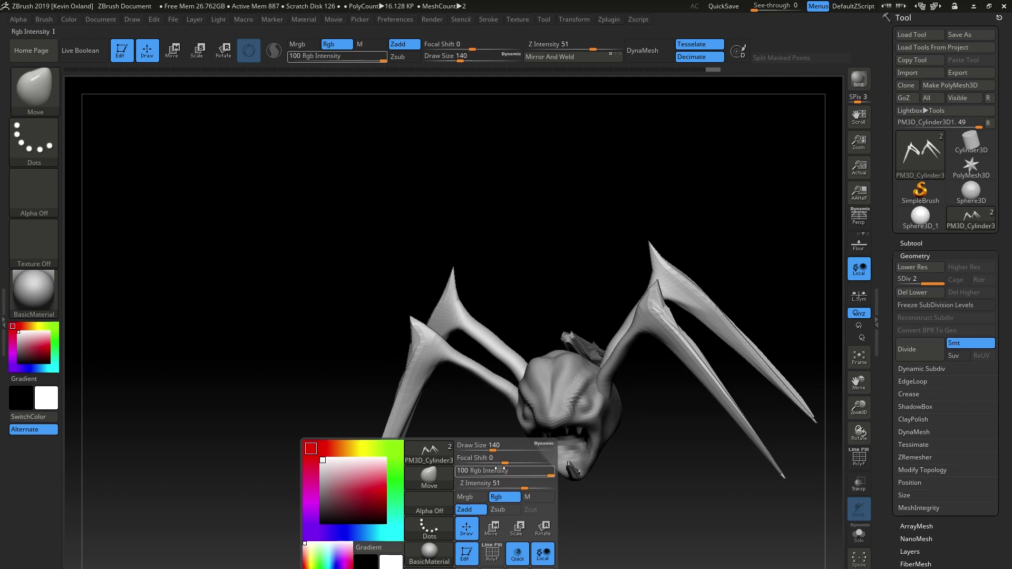
{"action": "mouse_move", "coordinate": [492, 448]}
{"action": "left_mouse_down"}
{"action": "mouse_move", "coordinate": [484, 490]}
{"action": "mouse_move", "coordinate": [486, 429]}
{"action": "mouse_move", "coordinate": [503, 428]}
{"action": "left_mouse_up"}
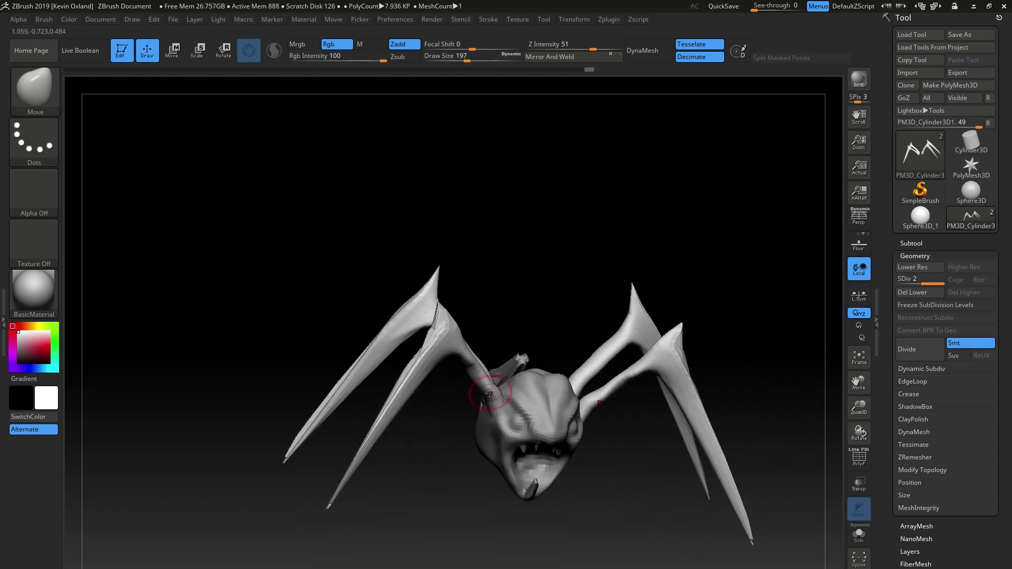
{"action": "mouse_move", "coordinate": [423, 417]}
{"action": "left_mouse_down"}
{"action": "mouse_move", "coordinate": [510, 378]}
{"action": "mouse_move", "coordinate": [418, 350]}
{"action": "mouse_move", "coordinate": [401, 366]}
{"action": "left_mouse_up"}
{"action": "mouse_move", "coordinate": [474, 474]}
{"action": "left_mouse_down"}
{"action": "mouse_move", "coordinate": [500, 498]}
{"action": "mouse_move", "coordinate": [455, 450]}
{"action": "left_mouse_up"}
Step: Pull barbs from the outer edge of the front legs below the knees with SnakeHook at draw size 97
{"action": "key", "text": "b"}
{"action": "key", "text": "s"}
{"action": "key", "text": "h"}
{"action": "key", "text": "space"}
{"action": "left_click_drag", "start_coordinate": [419, 369], "coordinate": [408, 364]}
{"action": "left_click_drag", "start_coordinate": [475, 463], "coordinate": [490, 459]}
{"action": "left_click_drag", "start_coordinate": [416, 369], "coordinate": [409, 384]}
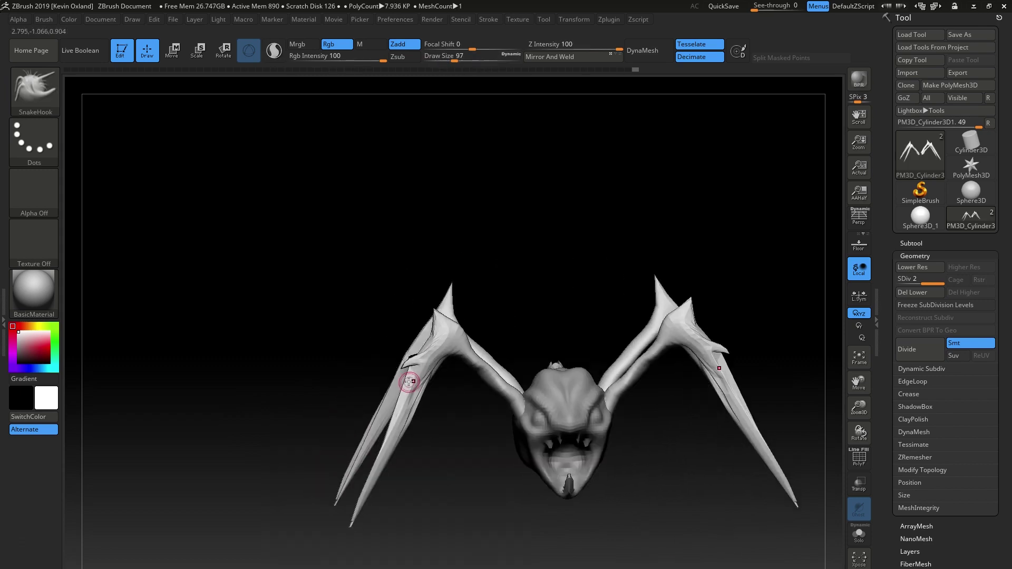
{"action": "left_click_drag", "start_coordinate": [474, 453], "coordinate": [580, 454]}
{"action": "left_click_drag", "start_coordinate": [494, 446], "coordinate": [486, 450]}
Step: Subdivide the legs to SDiv 3 and continue pulling barbs down the lower part of the front legs
{"action": "key", "text": "ctrl+d"}
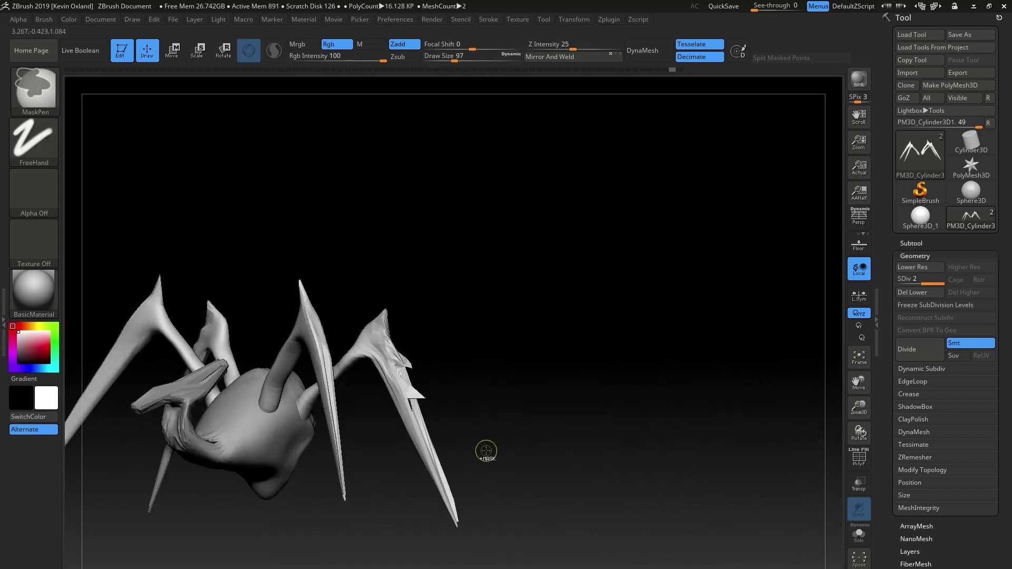
{"action": "left_click_drag", "start_coordinate": [400, 364], "coordinate": [422, 406], "text": "shift"}
{"action": "left_click_drag", "start_coordinate": [748, 400], "coordinate": [580, 421]}
{"action": "left_click_drag", "start_coordinate": [719, 341], "coordinate": [734, 316]}
{"action": "left_click_drag", "start_coordinate": [746, 377], "coordinate": [768, 364]}
{"action": "mouse_move", "coordinate": [422, 448]}
{"action": "left_mouse_down"}
{"action": "mouse_move", "coordinate": [474, 447]}
{"action": "mouse_move", "coordinate": [464, 448]}
{"action": "left_mouse_up"}
{"action": "left_click_drag", "start_coordinate": [402, 464], "coordinate": [387, 475]}
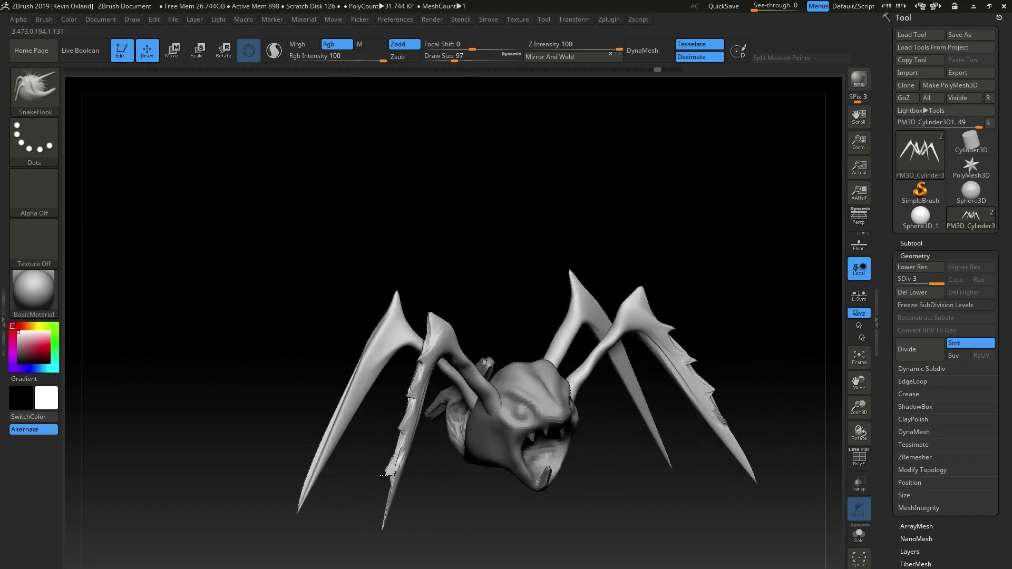
{"action": "left_click_drag", "start_coordinate": [490, 496], "coordinate": [379, 498]}
{"action": "left_click_drag", "start_coordinate": [449, 496], "coordinate": [511, 487]}
Step: Adjust the shape of the barbed front legs with the Move brush at draw size 169
{"action": "key", "text": "b"}
{"action": "key", "text": "m"}
{"action": "key", "text": "v"}
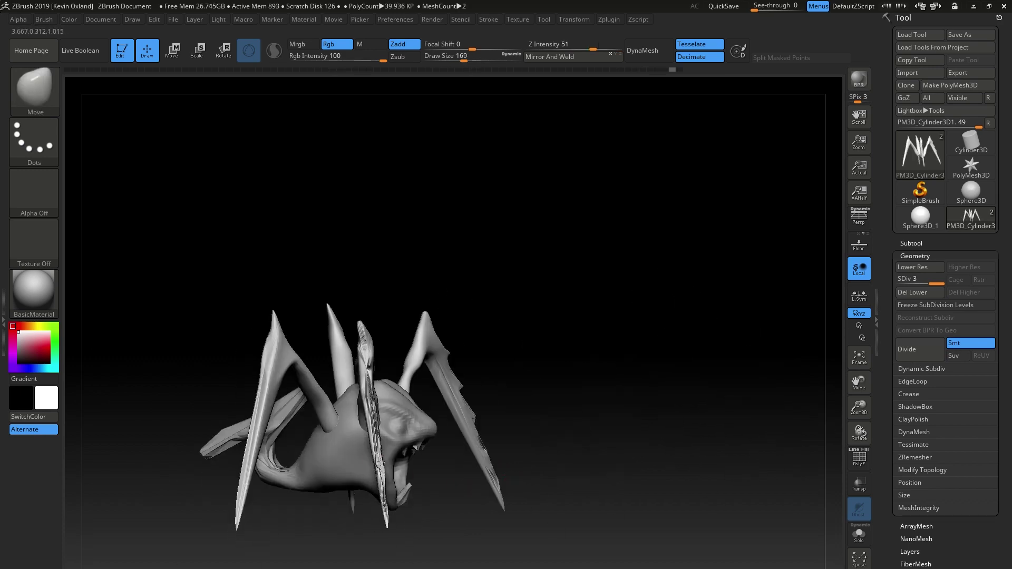
{"action": "left_click_drag", "start_coordinate": [380, 462], "coordinate": [375, 467]}
{"action": "mouse_move", "coordinate": [475, 467]}
{"action": "left_mouse_down"}
{"action": "mouse_move", "coordinate": [417, 467]}
{"action": "mouse_move", "coordinate": [538, 474]}
{"action": "left_mouse_up"}
{"action": "left_click_drag", "start_coordinate": [366, 391], "coordinate": [369, 398]}
{"action": "mouse_move", "coordinate": [590, 474]}
{"action": "left_mouse_down"}
{"action": "mouse_move", "coordinate": [532, 476]}
{"action": "mouse_move", "coordinate": [477, 501]}
{"action": "mouse_move", "coordinate": [443, 555]}
{"action": "mouse_move", "coordinate": [524, 538]}
{"action": "left_mouse_up"}
Step: Select the Alien_Creeper_01 subtool and sculpt deep eye sockets on both sides of the face
{"action": "left_click", "coordinate": [911, 243]}
{"action": "left_click", "coordinate": [950, 280]}
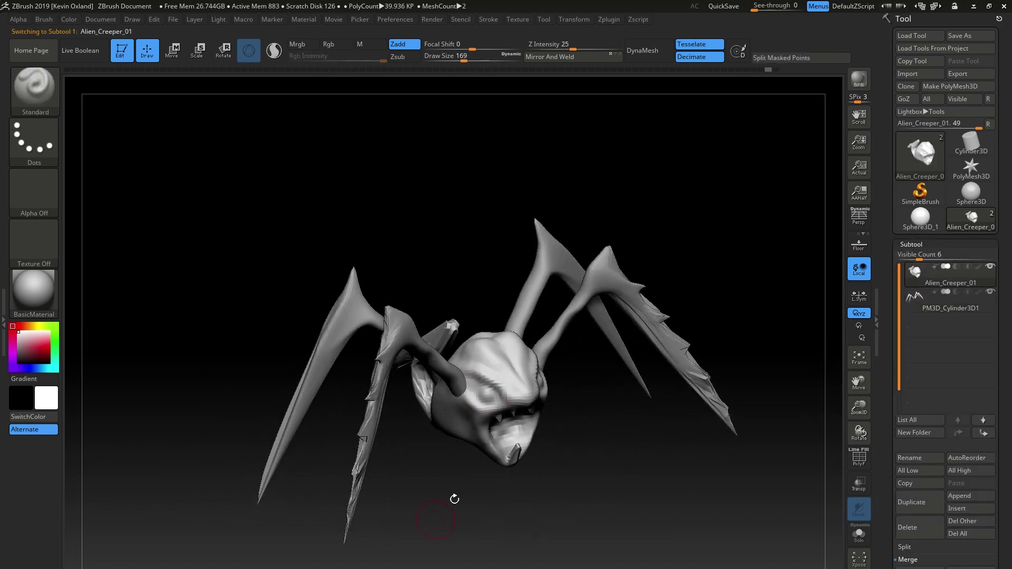
{"action": "left_click_drag", "start_coordinate": [535, 485], "coordinate": [483, 488]}
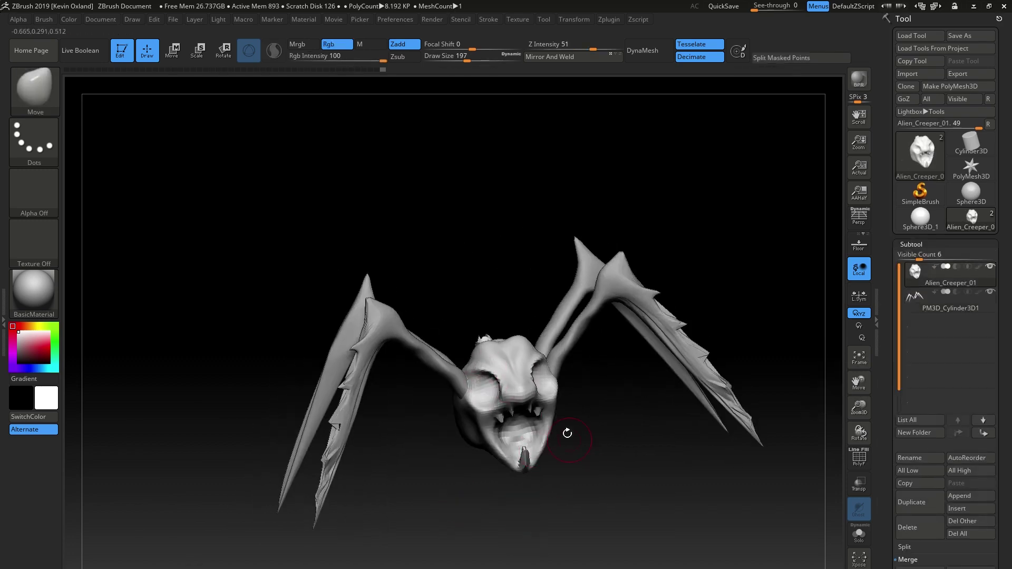
{"action": "left_click_drag", "start_coordinate": [567, 433], "coordinate": [606, 438]}
{"action": "left_click_drag", "start_coordinate": [510, 448], "coordinate": [515, 441]}
{"action": "mouse_move", "coordinate": [583, 448]}
{"action": "left_mouse_down"}
{"action": "mouse_move", "coordinate": [553, 447]}
{"action": "mouse_move", "coordinate": [614, 450]}
{"action": "left_mouse_up"}
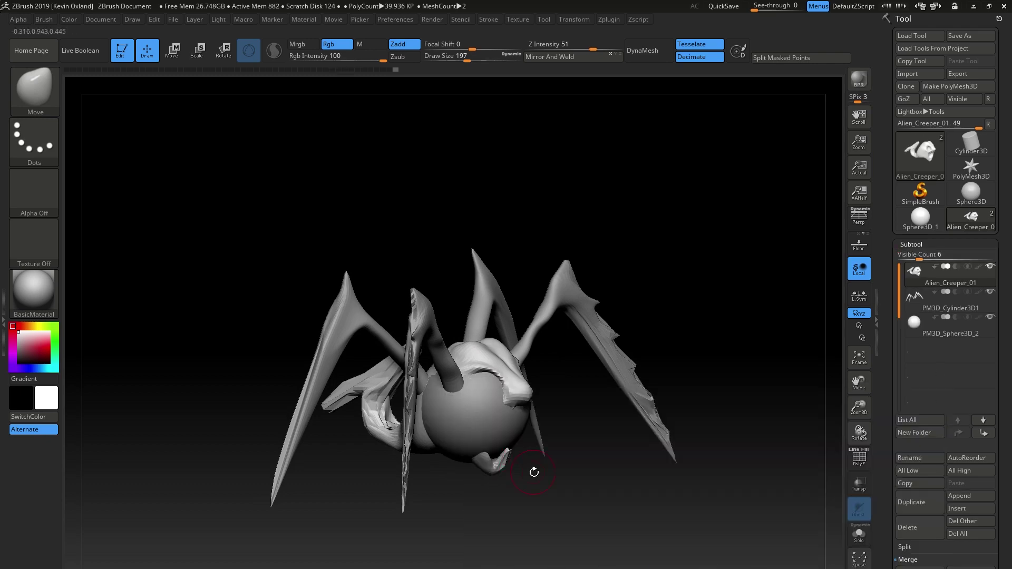
Step: Scale down the PM3D_Sphere3D_2 subtool and move it into an eye socket as an eyeball
{"action": "key", "text": "w"}
{"action": "left_click_drag", "start_coordinate": [543, 391], "coordinate": [550, 390]}
{"action": "left_click_drag", "start_coordinate": [595, 473], "coordinate": [493, 478]}
{"action": "left_click_drag", "start_coordinate": [481, 426], "coordinate": [560, 438]}
{"action": "left_click_drag", "start_coordinate": [509, 514], "coordinate": [446, 518]}
{"action": "left_click_drag", "start_coordinate": [457, 434], "coordinate": [452, 432]}
{"action": "left_click_drag", "start_coordinate": [485, 506], "coordinate": [546, 501]}
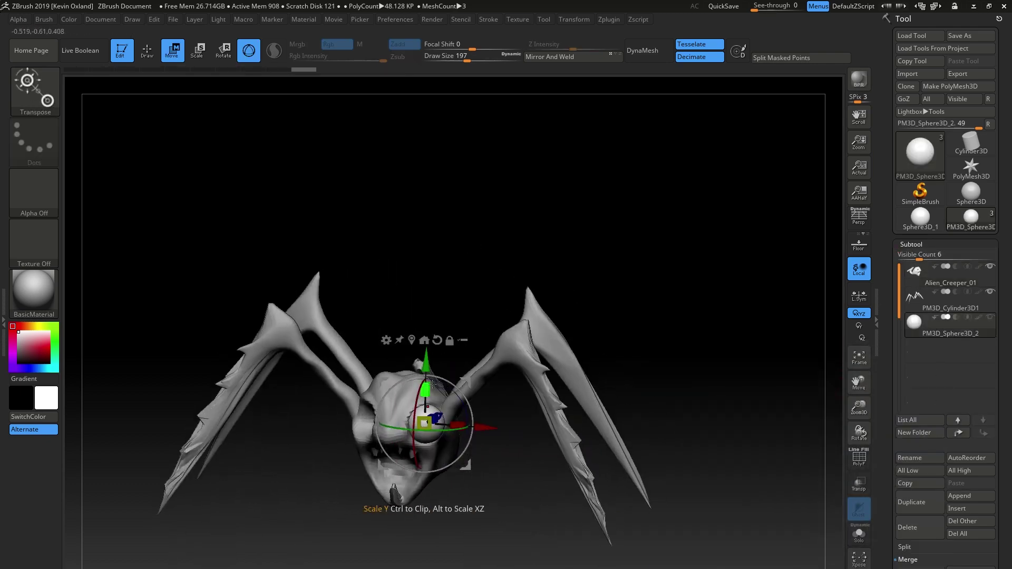
Step: Fine-tune the eyeball's size and position so that it sits snugly inside the socket
{"action": "left_click_drag", "start_coordinate": [580, 454], "coordinate": [533, 449]}
{"action": "left_click_drag", "start_coordinate": [460, 430], "coordinate": [455, 429]}
{"action": "left_click_drag", "start_coordinate": [560, 441], "coordinate": [530, 446]}
{"action": "left_click_drag", "start_coordinate": [455, 440], "coordinate": [450, 437]}
{"action": "left_click_drag", "start_coordinate": [530, 459], "coordinate": [585, 457]}
{"action": "left_click_drag", "start_coordinate": [372, 414], "coordinate": [370, 414]}
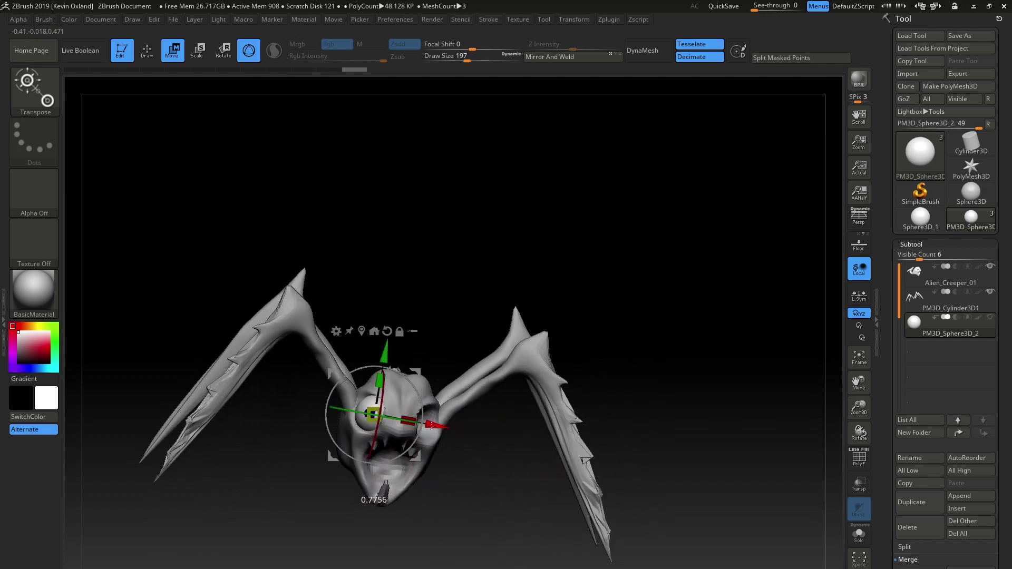
{"action": "mouse_move", "coordinate": [448, 483]}
{"action": "left_mouse_down"}
{"action": "mouse_move", "coordinate": [490, 479]}
{"action": "mouse_move", "coordinate": [427, 488]}
{"action": "left_mouse_up"}
{"action": "left_click_drag", "start_coordinate": [648, 431], "coordinate": [606, 443], "text": "shift"}
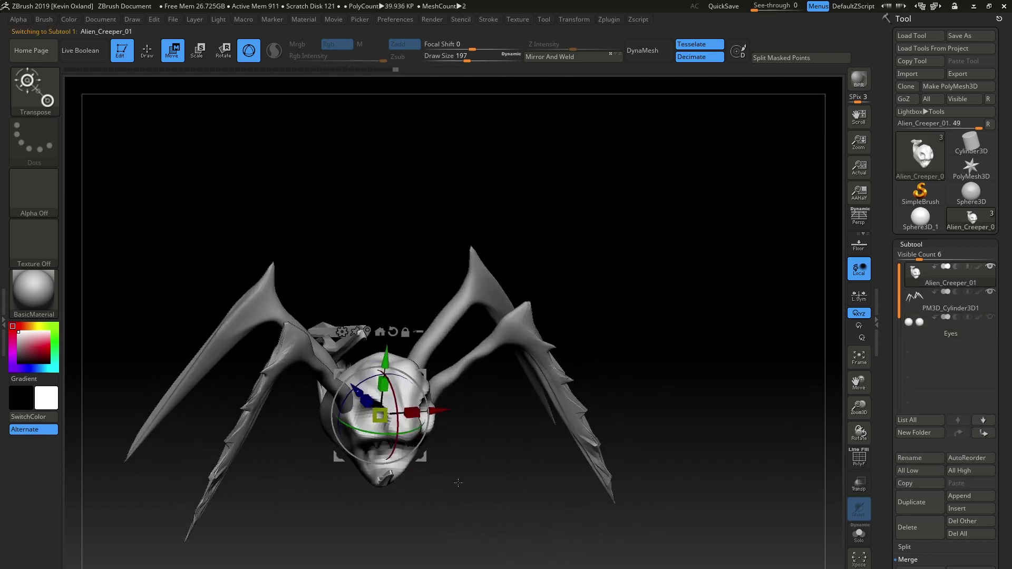
Step: Reshape the head around the eyes with the Move and Standard brushes, building up brow ridges above the eyeballs
{"action": "key", "text": "q"}
{"action": "left_click_drag", "start_coordinate": [458, 483], "coordinate": [447, 462]}
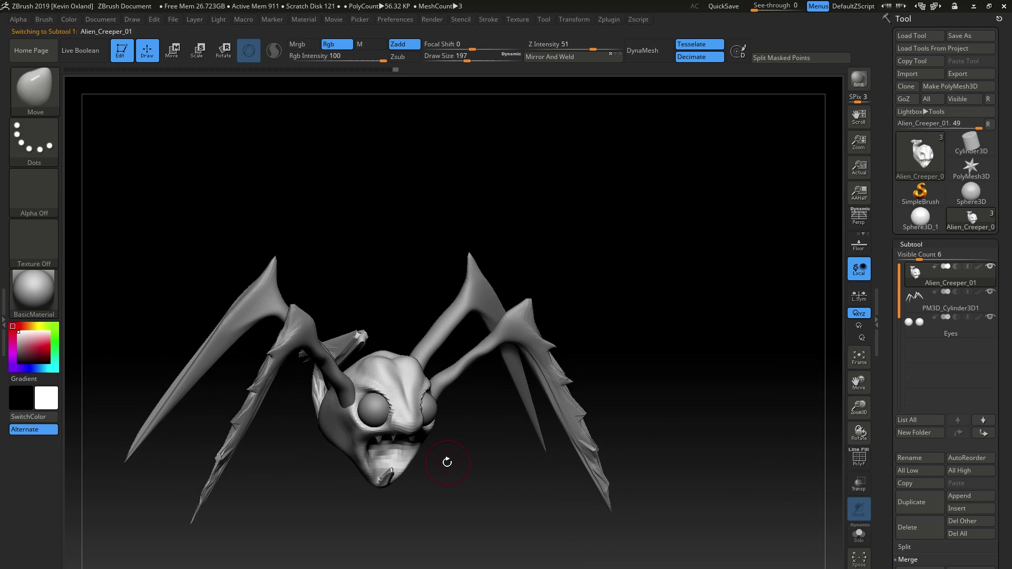
{"action": "left_click_drag", "start_coordinate": [338, 528], "coordinate": [306, 527]}
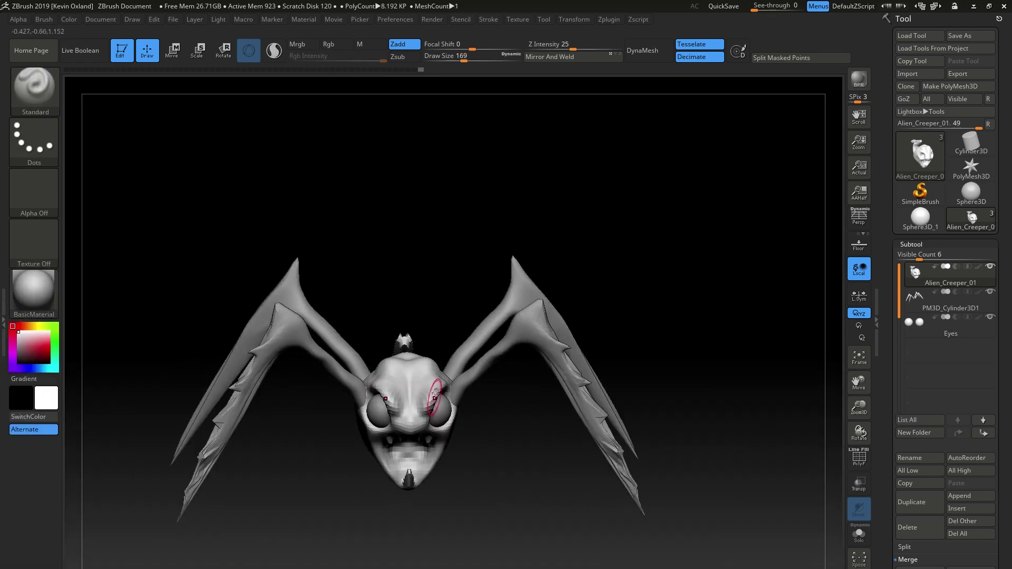
{"action": "left_click_drag", "start_coordinate": [436, 397], "coordinate": [441, 390], "text": "shift"}
{"action": "left_click_drag", "start_coordinate": [330, 533], "coordinate": [350, 527]}
{"action": "left_click_drag", "start_coordinate": [405, 391], "coordinate": [412, 408]}
{"action": "mouse_move", "coordinate": [622, 253]}
{"action": "left_mouse_down"}
{"action": "mouse_move", "coordinate": [701, 258]}
{"action": "mouse_move", "coordinate": [632, 264]}
{"action": "left_mouse_up"}
{"action": "mouse_move", "coordinate": [738, 364]}
{"action": "left_mouse_down"}
{"action": "mouse_move", "coordinate": [670, 369]}
{"action": "mouse_move", "coordinate": [852, 370]}
{"action": "left_mouse_up"}
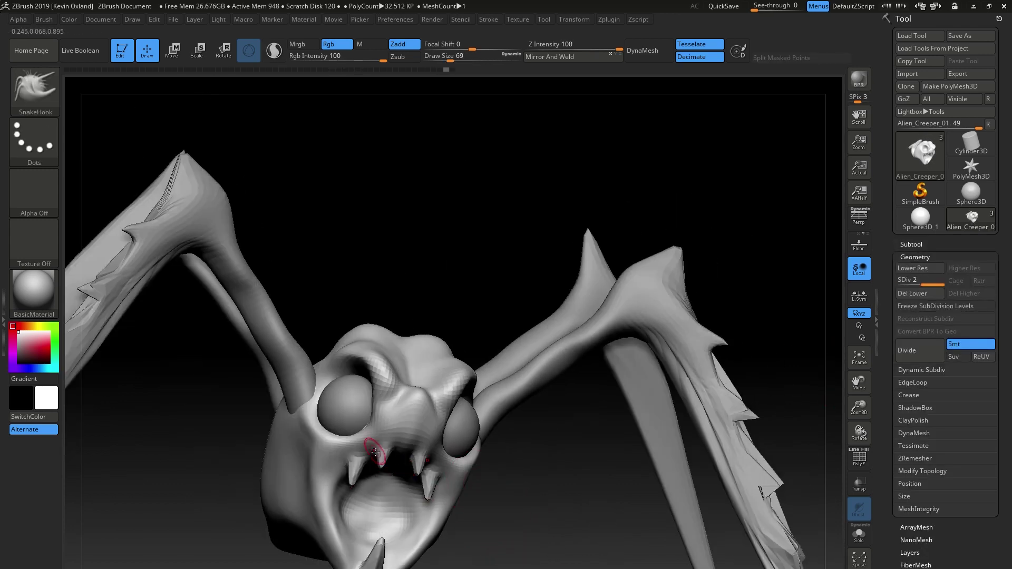
Step: Pull fangs from both sides of the lower jaw with the SnakeHook brush
{"action": "left_click_drag", "start_coordinate": [491, 467], "coordinate": [549, 474]}
{"action": "mouse_move", "coordinate": [443, 479]}
{"action": "right_mouse_down"}
{"action": "mouse_move", "coordinate": [343, 489]}
{"action": "mouse_move", "coordinate": [411, 504]}
{"action": "mouse_move", "coordinate": [497, 488]}
{"action": "mouse_move", "coordinate": [489, 461]}
{"action": "right_mouse_up"}
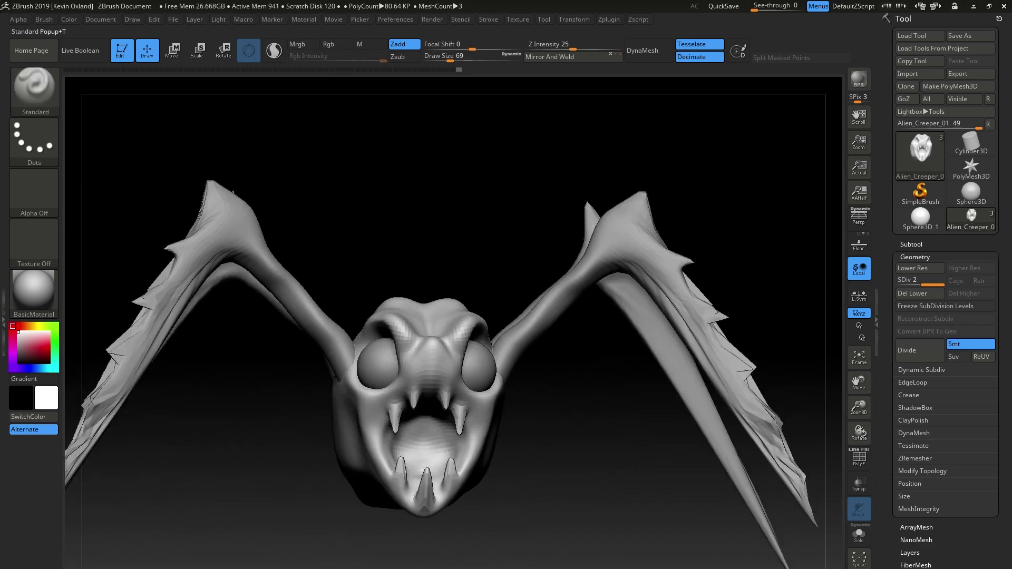
{"action": "right_click_drag", "start_coordinate": [427, 433], "coordinate": [527, 459]}
{"action": "right_click_drag", "start_coordinate": [434, 417], "coordinate": [476, 476]}
Step: Sculpt a row of raised bumps along the creature's spine with the Standard brush at draw size 141
{"action": "key", "text": "b"}
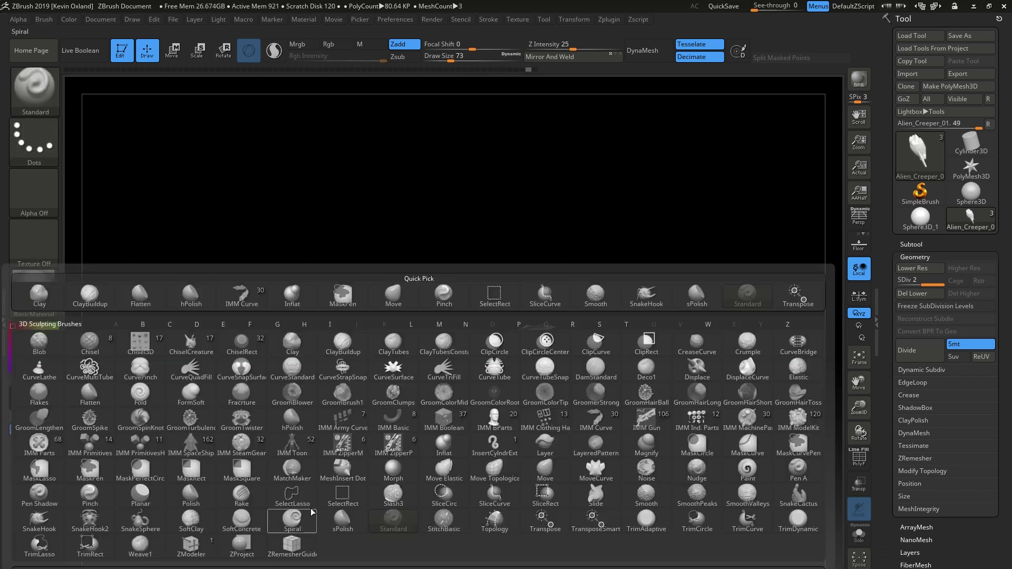
{"action": "key", "text": "s"}
{"action": "key", "text": "t"}
{"action": "right_click_drag", "start_coordinate": [512, 520], "coordinate": [519, 476]}
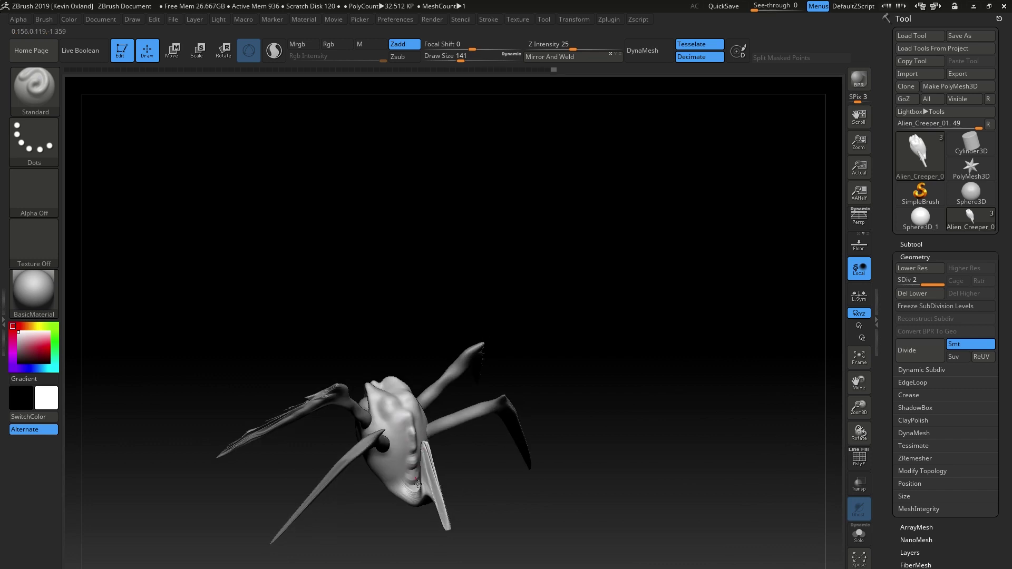
{"action": "right_click_drag", "start_coordinate": [418, 484], "coordinate": [490, 540]}
{"action": "right_click_drag", "start_coordinate": [540, 426], "coordinate": [631, 499], "text": "shift"}
Step: Stretch the rear tip of the tail farther back with the SnakeHook brush
{"action": "key", "text": "b"}
{"action": "key", "text": "s"}
{"action": "key", "text": "h"}
{"action": "left_click_drag", "start_coordinate": [477, 471], "coordinate": [490, 477]}
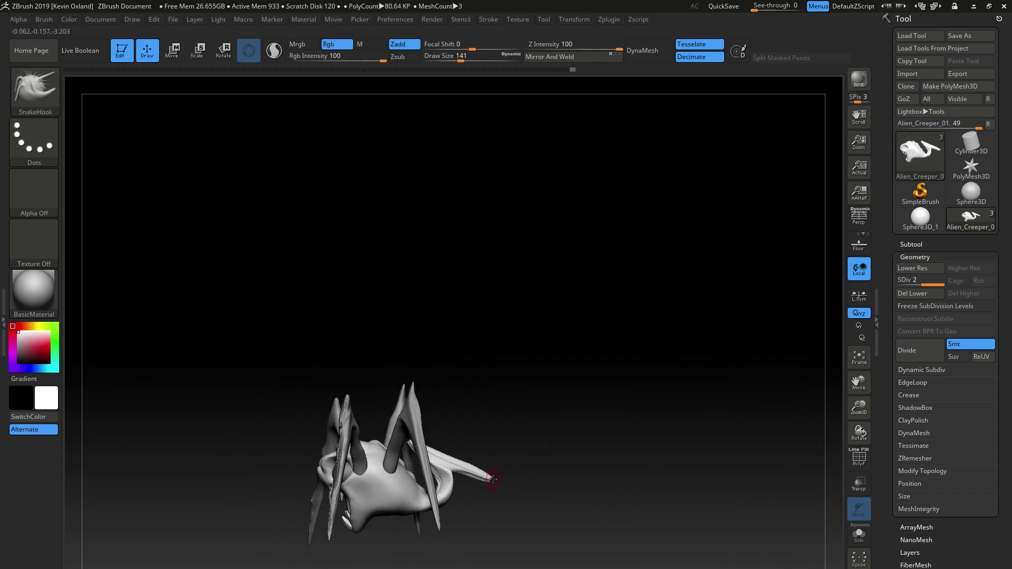
Step: Reduce the SnakeHook draw size to 37 and draw the end of the tail out into a finer point
{"action": "mouse_move", "coordinate": [596, 474]}
{"action": "right_mouse_down"}
{"action": "mouse_move", "coordinate": [513, 494]}
{"action": "mouse_move", "coordinate": [551, 535]}
{"action": "mouse_move", "coordinate": [527, 519]}
{"action": "right_mouse_up"}
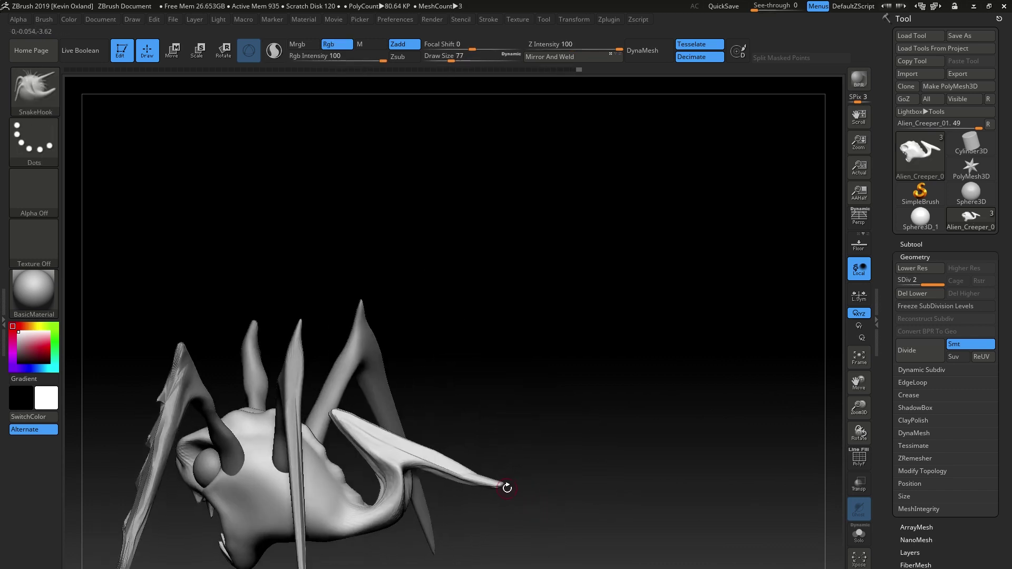
{"action": "key", "text": "s"}
{"action": "left_click_drag", "start_coordinate": [509, 488], "coordinate": [496, 488]}
{"action": "left_click_drag", "start_coordinate": [508, 486], "coordinate": [534, 491]}
{"action": "mouse_move", "coordinate": [569, 522]}
{"action": "right_mouse_down"}
{"action": "mouse_move", "coordinate": [538, 533]}
{"action": "mouse_move", "coordinate": [519, 506]}
{"action": "right_mouse_up"}
{"action": "left_click_drag", "start_coordinate": [498, 482], "coordinate": [492, 480]}
{"action": "right_click_drag", "start_coordinate": [491, 481], "coordinate": [650, 482]}
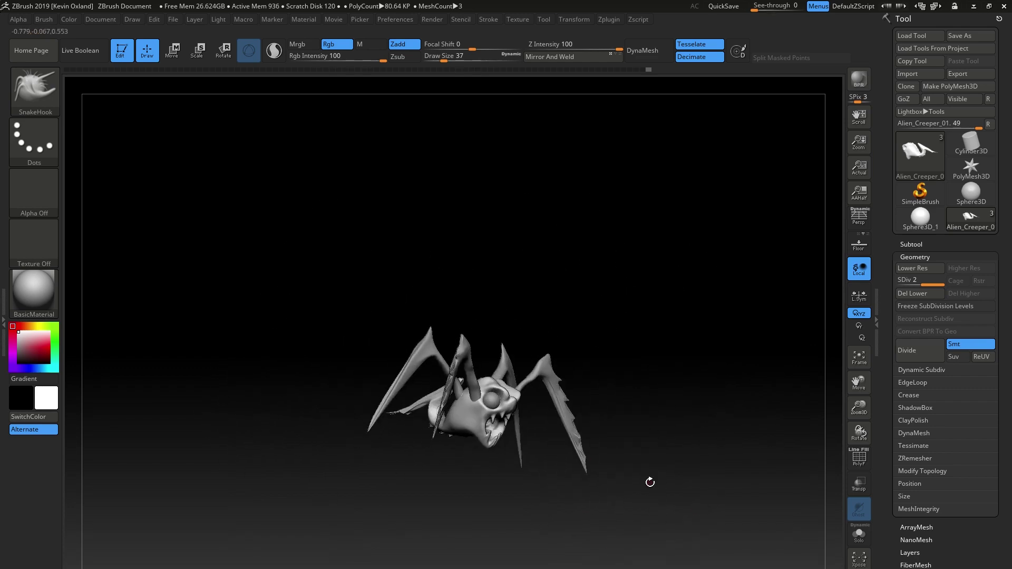
Step: Reshape the creature's head and open mouth with the Move brush at draw sizes 228 and 172
{"action": "key", "text": "space"}
{"action": "left_click_drag", "start_coordinate": [566, 448], "coordinate": [605, 447]}
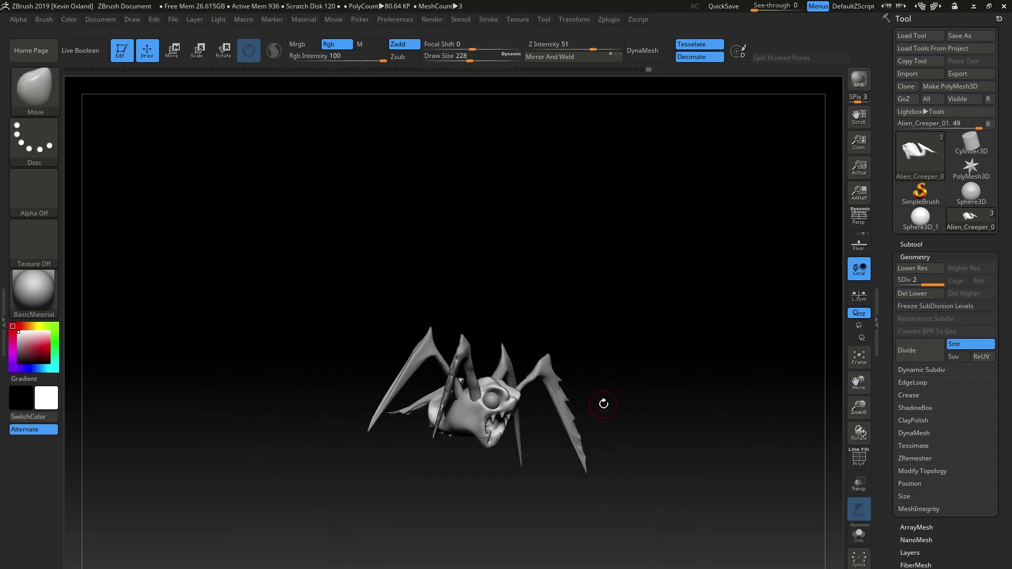
{"action": "right_click_drag", "start_coordinate": [603, 405], "coordinate": [531, 498], "text": "ctrl"}
{"action": "key", "text": "space"}
{"action": "left_click_drag", "start_coordinate": [603, 431], "coordinate": [619, 431]}
{"action": "right_click_drag", "start_coordinate": [615, 387], "coordinate": [594, 364]}
{"action": "left_click_drag", "start_coordinate": [595, 364], "coordinate": [598, 377]}
{"action": "key", "text": "space"}
{"action": "left_click_drag", "start_coordinate": [580, 445], "coordinate": [560, 446]}
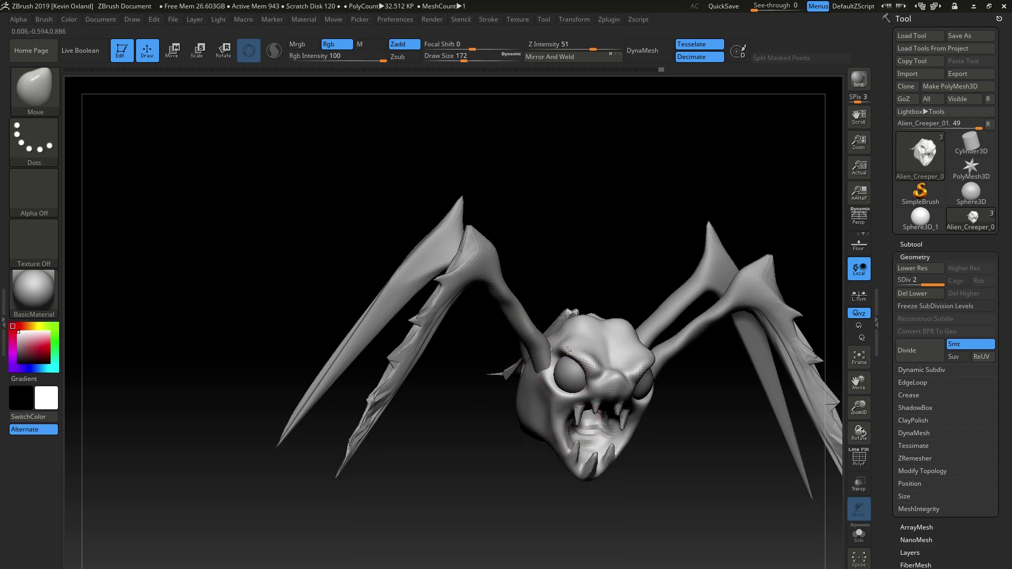
Step: Build up fleshy folds on the neck and body behind the head with the Standard brush at draw size 172
{"action": "mouse_move", "coordinate": [711, 440]}
{"action": "right_mouse_down"}
{"action": "mouse_move", "coordinate": [644, 421]}
{"action": "mouse_move", "coordinate": [655, 436]}
{"action": "mouse_move", "coordinate": [672, 424]}
{"action": "mouse_move", "coordinate": [633, 417]}
{"action": "mouse_move", "coordinate": [706, 379]}
{"action": "mouse_move", "coordinate": [739, 315]}
{"action": "mouse_move", "coordinate": [669, 496]}
{"action": "mouse_move", "coordinate": [710, 467]}
{"action": "mouse_move", "coordinate": [643, 448]}
{"action": "mouse_move", "coordinate": [592, 505]}
{"action": "mouse_move", "coordinate": [498, 489]}
{"action": "mouse_move", "coordinate": [633, 518]}
{"action": "mouse_move", "coordinate": [707, 518]}
{"action": "mouse_move", "coordinate": [670, 496]}
{"action": "right_mouse_up"}
{"action": "key", "text": "b"}
{"action": "key", "text": "s"}
{"action": "key", "text": "t"}
{"action": "right_click_drag", "start_coordinate": [670, 496], "coordinate": [636, 434], "text": "ctrl"}
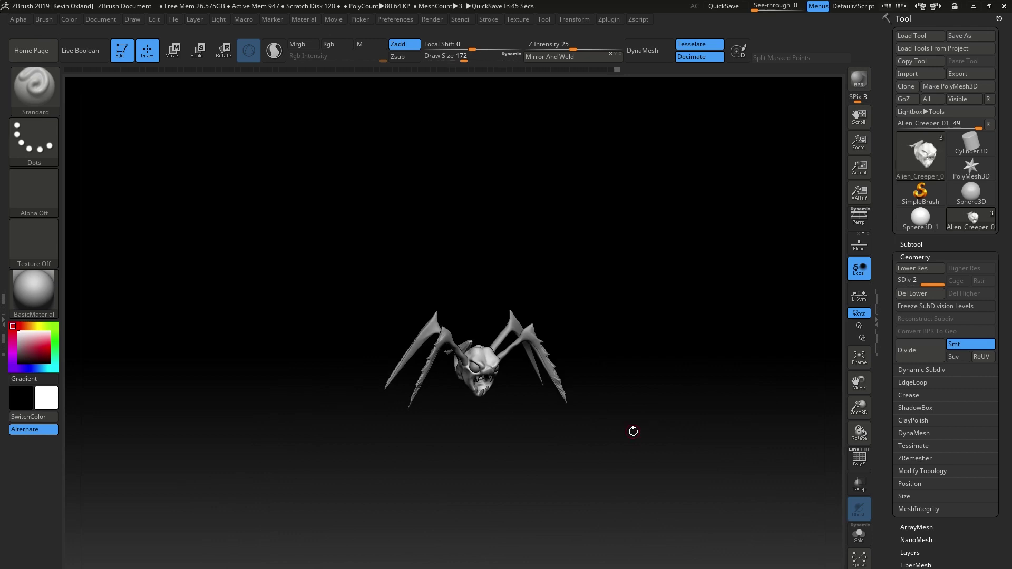
{"action": "right_click_drag", "start_coordinate": [672, 423], "coordinate": [476, 499], "text": "ctrl"}
{"action": "right_click_drag", "start_coordinate": [476, 499], "coordinate": [461, 478]}
Step: Select the legs subtool and pull more barbs out of the legs with the SnakeHook brush at draw size 52
{"action": "left_click", "coordinate": [911, 245]}
{"action": "left_click", "coordinate": [947, 301]}
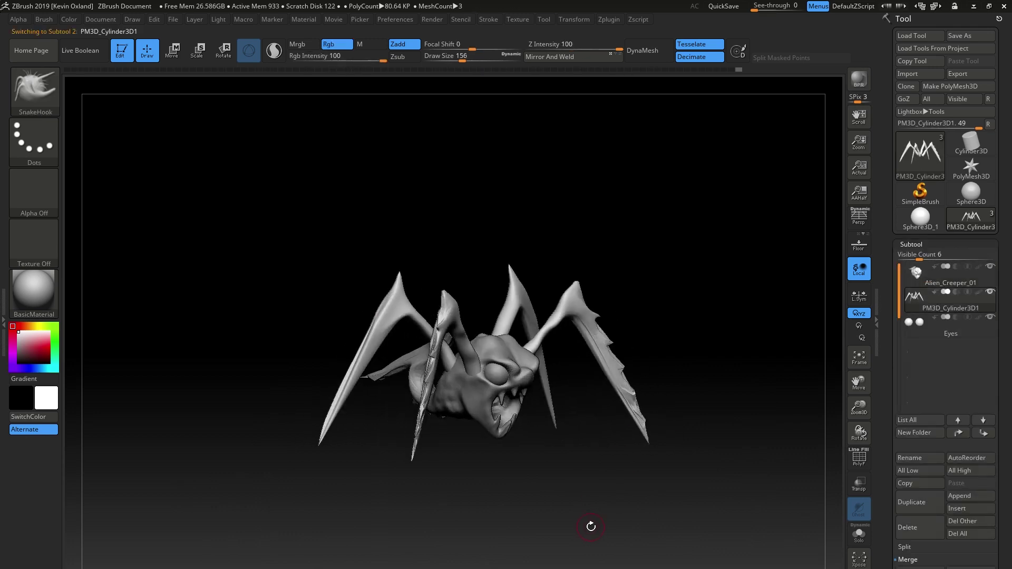
{"action": "mouse_move", "coordinate": [368, 309]}
{"action": "right_mouse_down"}
{"action": "mouse_move", "coordinate": [430, 413]}
{"action": "mouse_move", "coordinate": [369, 324]}
{"action": "right_mouse_up"}
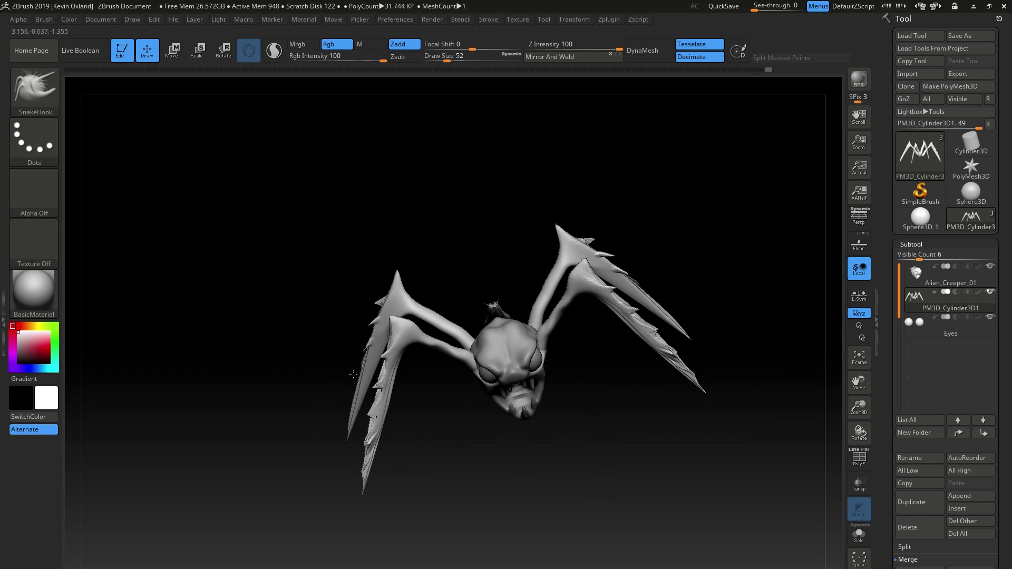
{"action": "right_click_drag", "start_coordinate": [355, 390], "coordinate": [590, 464]}
{"action": "left_click_drag", "start_coordinate": [639, 319], "coordinate": [652, 305]}
{"action": "right_click_drag", "start_coordinate": [653, 305], "coordinate": [659, 538]}
Step: Merge the legs subtool into the Alien_Creeper_01 body and activate DynaMesh on the combined mesh
{"action": "left_click", "coordinate": [944, 275]}
{"action": "left_click", "coordinate": [922, 568]}
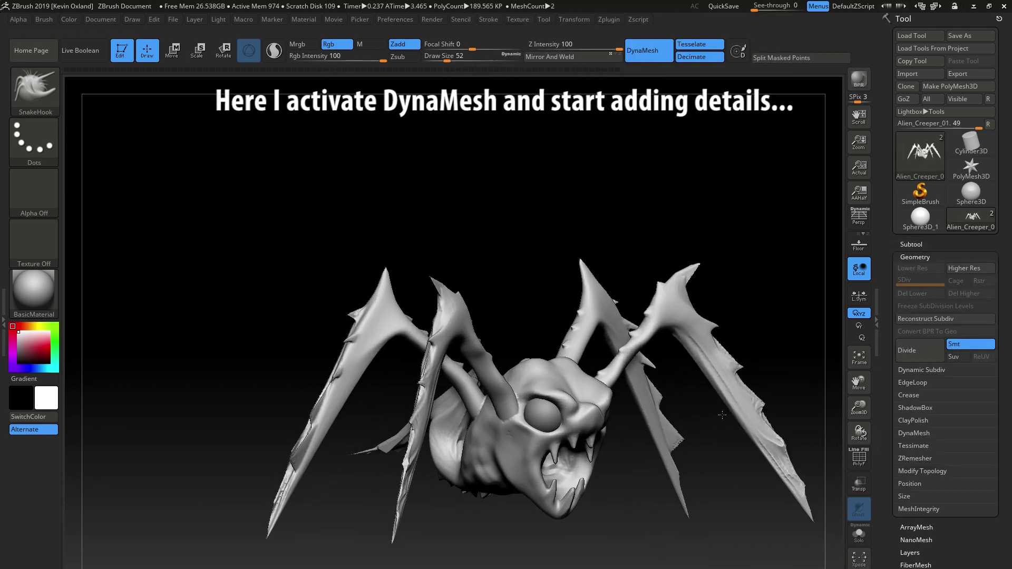
{"action": "right_click_drag", "start_coordinate": [722, 415], "coordinate": [721, 428], "text": "ctrl"}
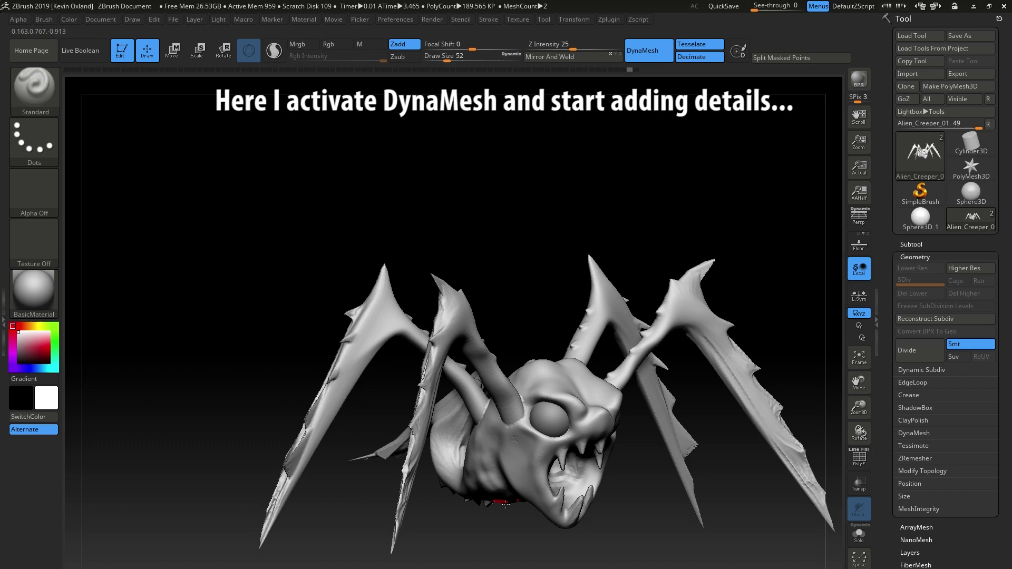
{"action": "left_click", "coordinate": [859, 458]}
{"action": "left_click", "coordinate": [859, 458]}
Step: Sculpt raised gums around the bases of the fangs with the Standard brush at draw size 23
{"action": "mouse_move", "coordinate": [673, 505]}
{"action": "left_mouse_down"}
{"action": "mouse_move", "coordinate": [540, 453]}
{"action": "mouse_move", "coordinate": [515, 398]}
{"action": "left_mouse_up"}
{"action": "key", "text": "b"}
{"action": "key", "text": "s"}
{"action": "key", "text": "t"}
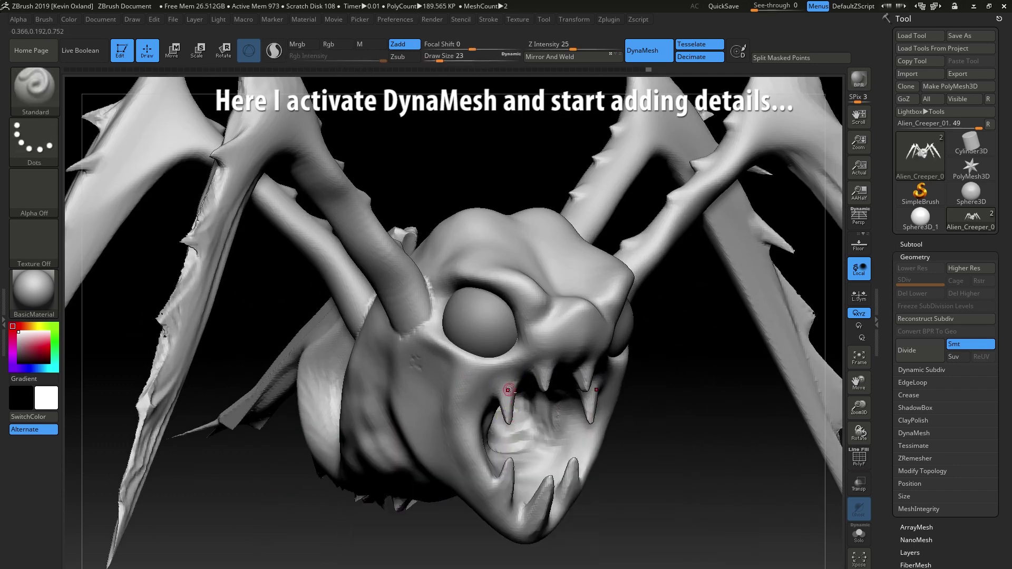
{"action": "left_click_drag", "start_coordinate": [549, 363], "coordinate": [539, 363]}
{"action": "left_click_drag", "start_coordinate": [701, 412], "coordinate": [633, 401]}
{"action": "left_click_drag", "start_coordinate": [562, 379], "coordinate": [565, 376]}
{"action": "left_click_drag", "start_coordinate": [749, 475], "coordinate": [746, 412]}
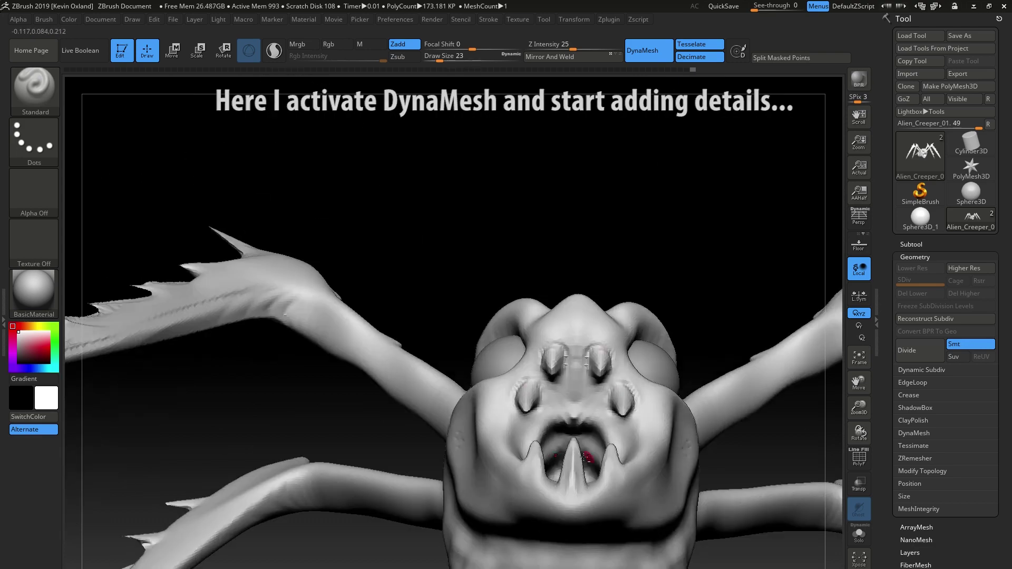
{"action": "left_click_drag", "start_coordinate": [592, 459], "coordinate": [535, 449]}
Step: Build up the rim and inner walls of the mouth with the Standard brush at draw size 62
{"action": "key", "text": "space"}
{"action": "right_click_drag", "start_coordinate": [727, 311], "coordinate": [522, 372]}
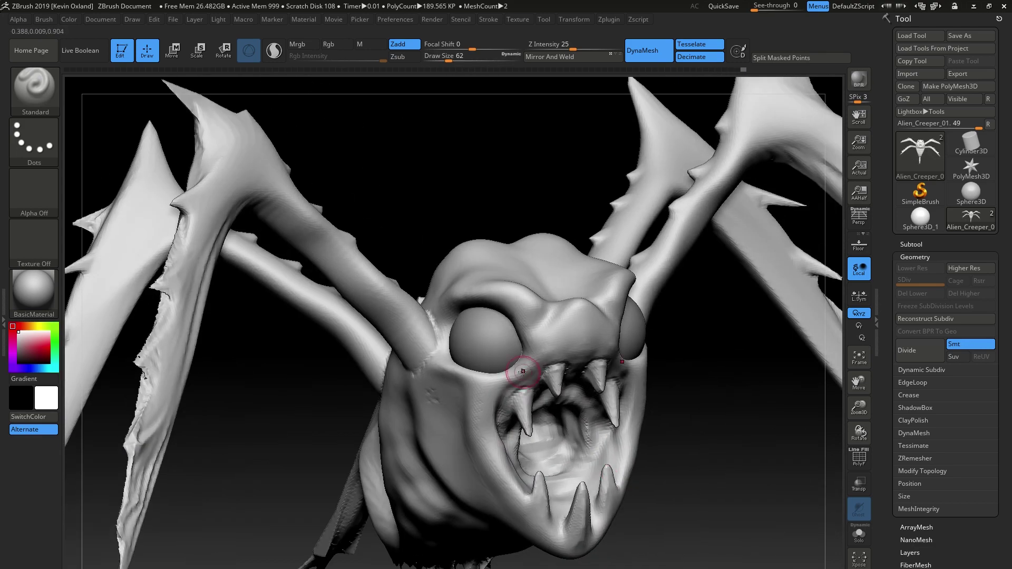
{"action": "right_click_drag", "start_coordinate": [510, 480], "coordinate": [563, 326]}
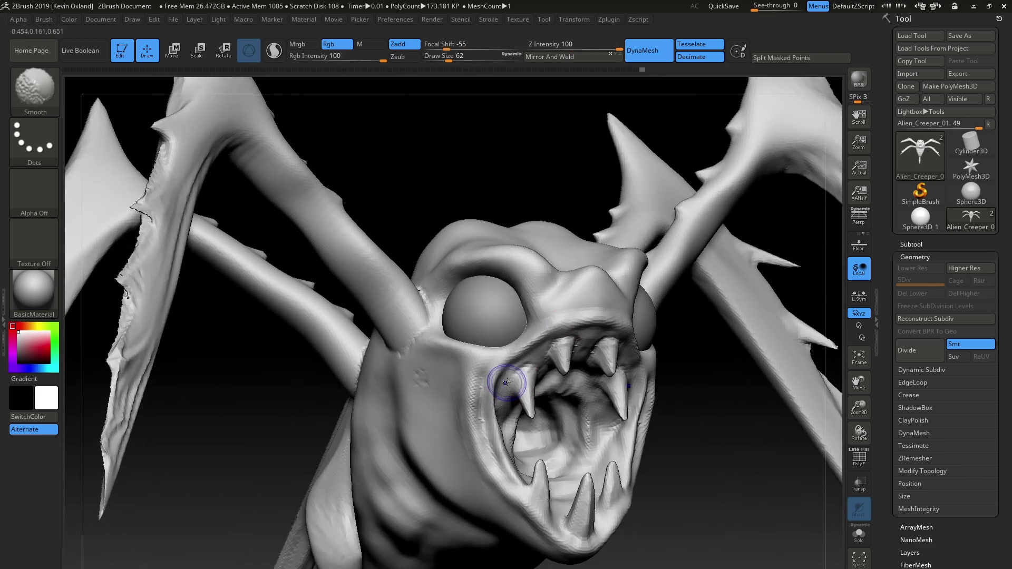
Step: Add skin folds at both sides of the mouth with the Standard brush at draw size 39 and smooth them
{"action": "key", "text": "space"}
{"action": "left_click_drag", "start_coordinate": [582, 402], "coordinate": [574, 402]}
{"action": "right_click_drag", "start_coordinate": [699, 421], "coordinate": [646, 418]}
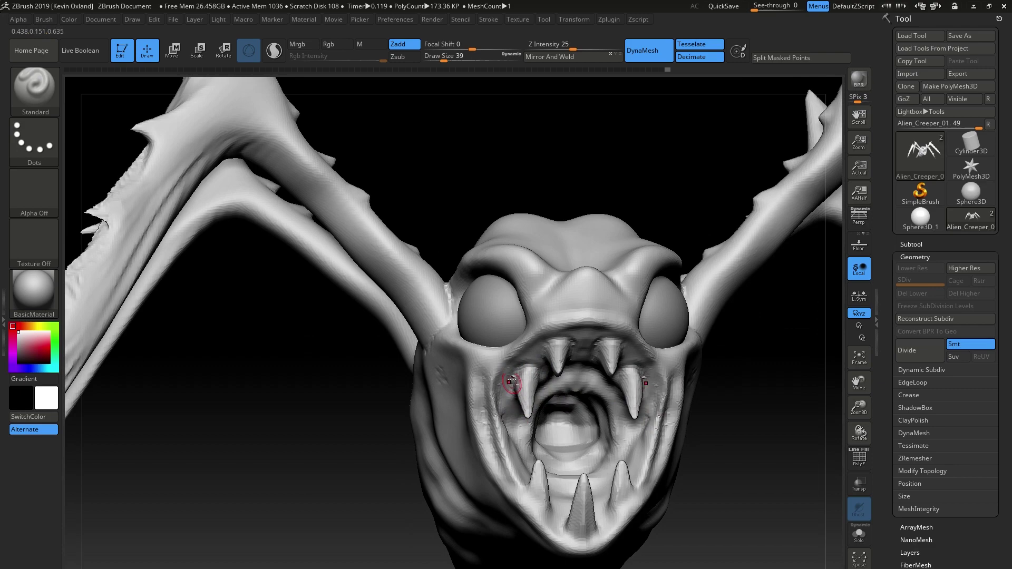
{"action": "mouse_move", "coordinate": [597, 359]}
{"action": "right_mouse_down"}
{"action": "mouse_move", "coordinate": [712, 427]}
{"action": "mouse_move", "coordinate": [538, 420]}
{"action": "right_mouse_up"}
{"action": "key", "text": "shift"}
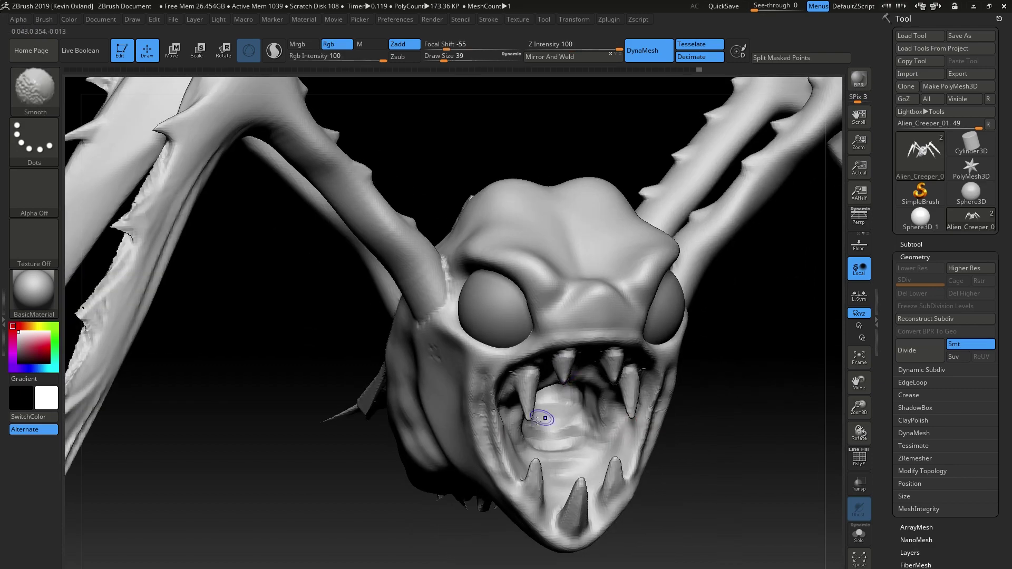
Step: Adjust the shape of the jaw and head with the Move brush at draw size 97
{"action": "mouse_move", "coordinate": [627, 405]}
{"action": "right_mouse_down"}
{"action": "mouse_move", "coordinate": [591, 403]}
{"action": "mouse_move", "coordinate": [633, 389]}
{"action": "mouse_move", "coordinate": [332, 550]}
{"action": "right_mouse_up"}
{"action": "key", "text": "b"}
{"action": "key", "text": "m"}
{"action": "key", "text": "v"}
{"action": "key", "text": "space"}
{"action": "left_click_drag", "start_coordinate": [534, 497], "coordinate": [541, 497]}
{"action": "left_click_drag", "start_coordinate": [639, 387], "coordinate": [634, 386]}
{"action": "right_click_drag", "start_coordinate": [642, 384], "coordinate": [615, 452]}
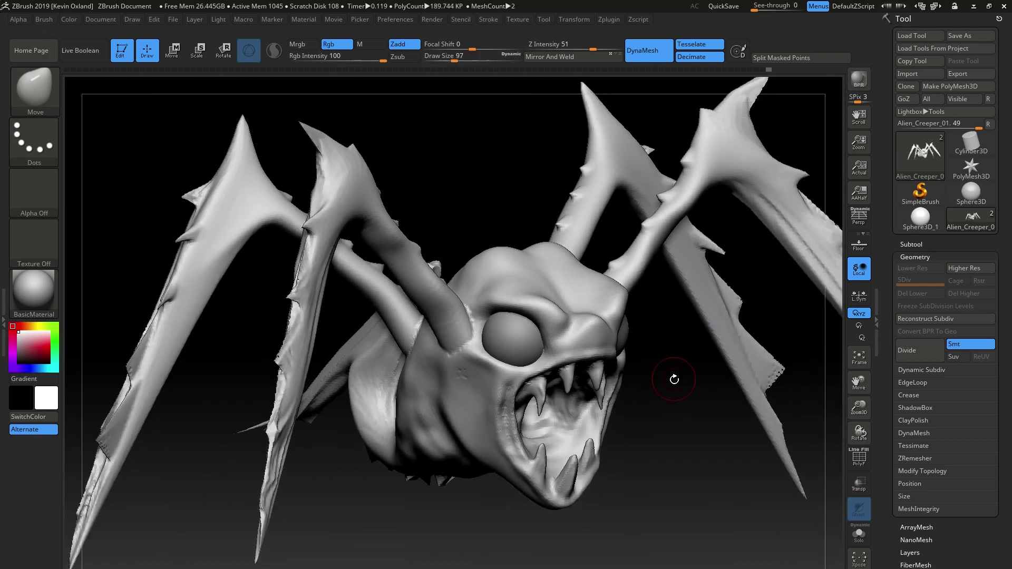
Step: Sculpt wrinkles across the forehead and a central crease over the skull with the Standard brush at draw size 56
{"action": "key", "text": "b"}
{"action": "key", "text": "s"}
{"action": "key", "text": "t"}
{"action": "key", "text": "space"}
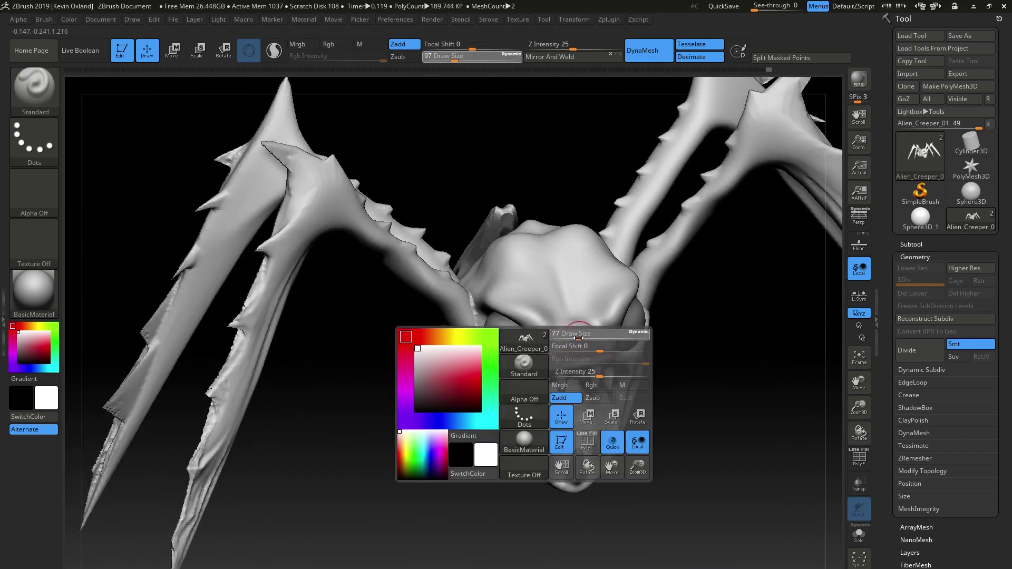
{"action": "left_click_drag", "start_coordinate": [579, 338], "coordinate": [572, 295]}
{"action": "right_click_drag", "start_coordinate": [554, 319], "coordinate": [604, 321]}
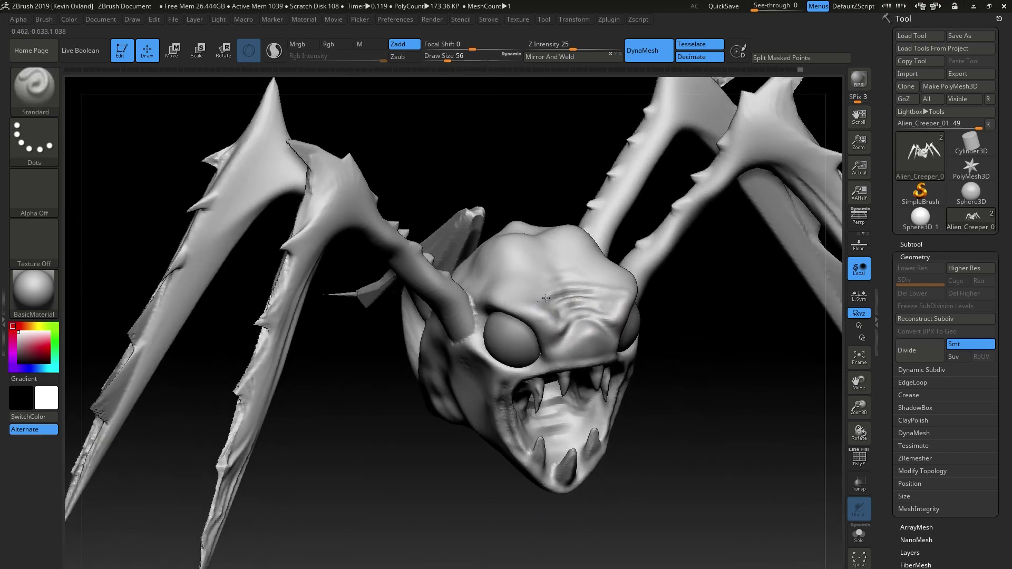
{"action": "key", "text": "ctrl+shift+z"}
{"action": "key", "text": "ctrl+shift+z"}
{"action": "key", "text": "ctrl+shift+z"}
{"action": "key", "text": "ctrl+shift+z"}
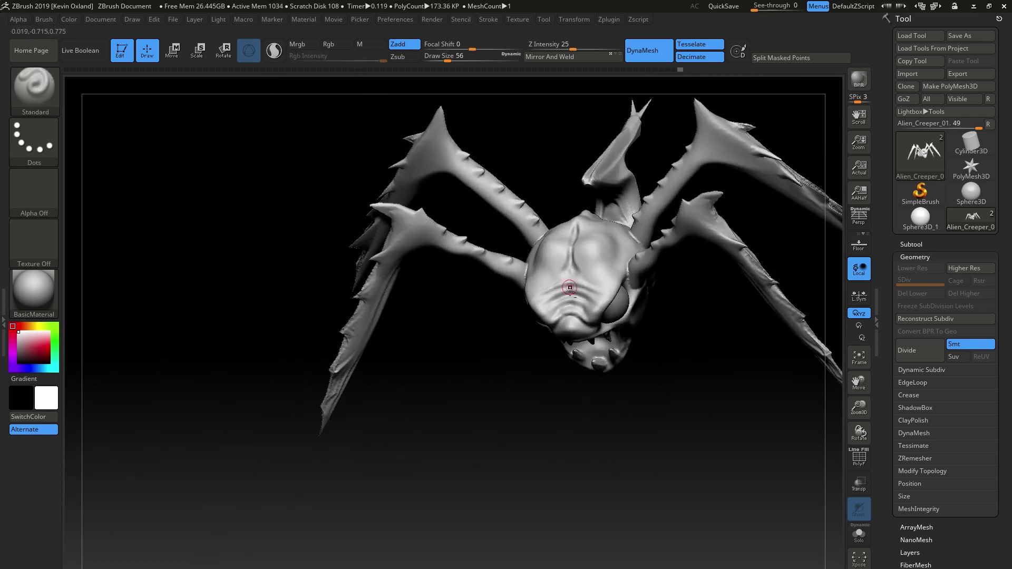
Step: Sculpt a pair of nostrils on the snout with the Standard brush at draw size 25
{"action": "mouse_move", "coordinate": [633, 392]}
{"action": "left_mouse_down"}
{"action": "mouse_move", "coordinate": [671, 400]}
{"action": "mouse_move", "coordinate": [701, 474]}
{"action": "left_mouse_up"}
{"action": "key", "text": "space"}
{"action": "left_click_drag", "start_coordinate": [741, 447], "coordinate": [735, 447]}
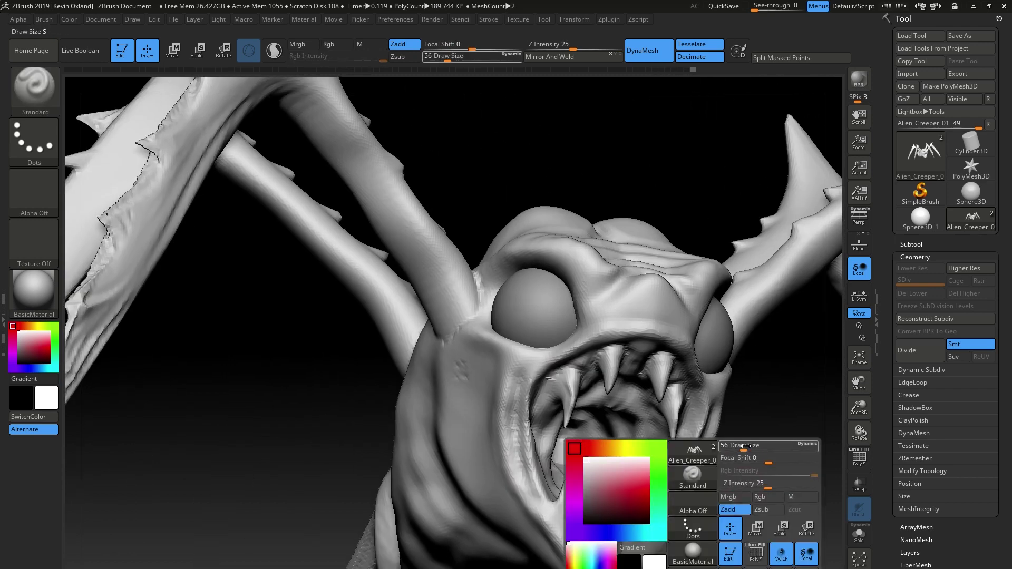
{"action": "left_click_drag", "start_coordinate": [640, 298], "coordinate": [637, 302]}
{"action": "key", "text": "ctrl+z"}
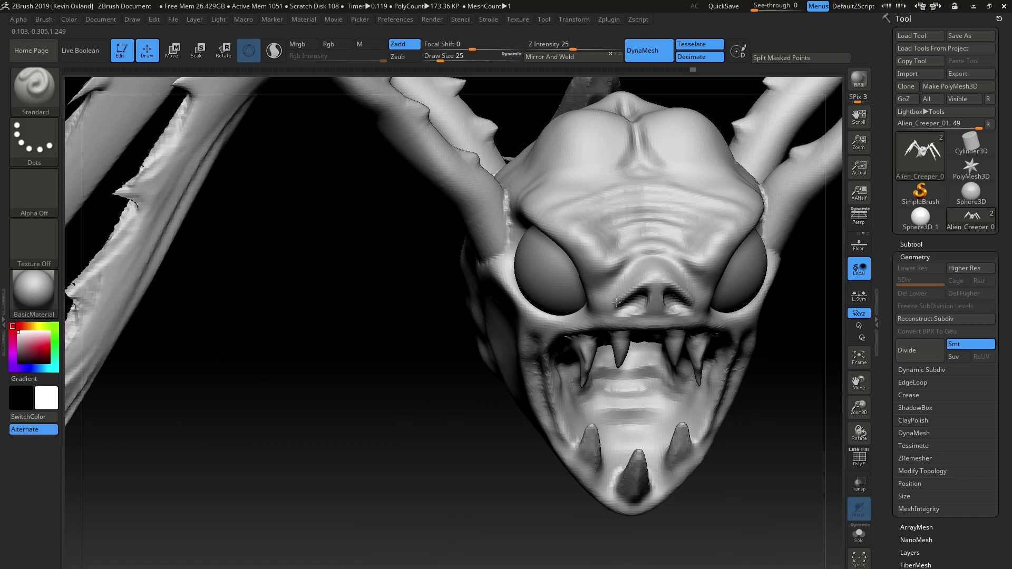
{"action": "left_click_drag", "start_coordinate": [738, 448], "coordinate": [806, 448]}
{"action": "left_click_drag", "start_coordinate": [641, 288], "coordinate": [654, 314]}
{"action": "left_click_drag", "start_coordinate": [735, 411], "coordinate": [701, 490]}
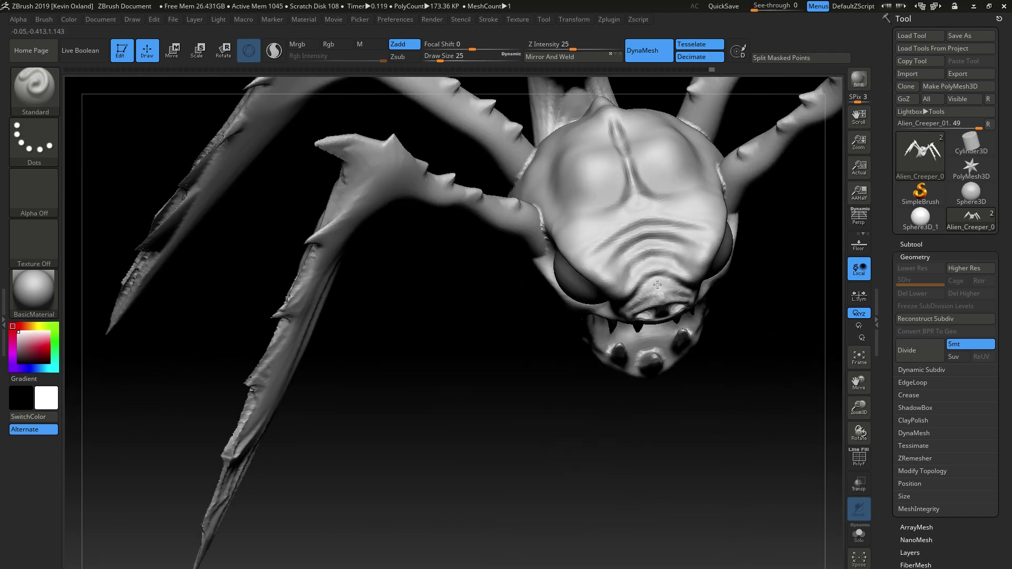
Step: Refine the nose bridge and the wrinkles above the nostrils with the Standard brush
{"action": "left_click_drag", "start_coordinate": [640, 292], "coordinate": [675, 296]}
{"action": "mouse_move", "coordinate": [712, 475]}
{"action": "left_mouse_down"}
{"action": "mouse_move", "coordinate": [765, 412]}
{"action": "mouse_move", "coordinate": [735, 445]}
{"action": "left_mouse_up"}
{"action": "right_click_drag", "start_coordinate": [735, 445], "coordinate": [655, 311]}
{"action": "left_click_drag", "start_coordinate": [685, 458], "coordinate": [651, 493], "text": "alt"}
Step: Set the DynaMesh resolution to 256 and remesh the creature
{"action": "left_click", "coordinate": [923, 433]}
{"action": "type", "text": "256"}
{"action": "key", "text": "Return"}
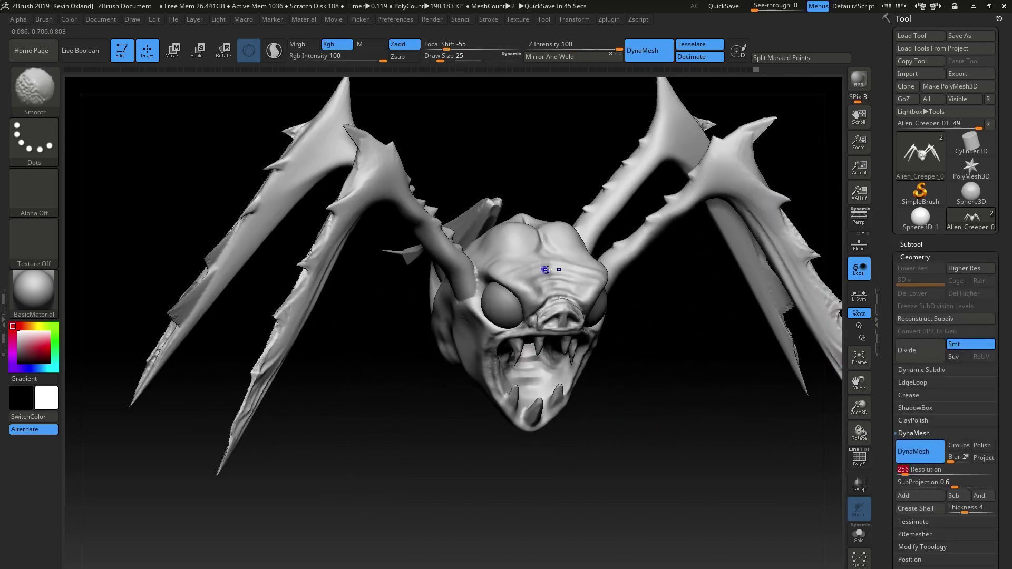
{"action": "left_click_drag", "start_coordinate": [680, 448], "coordinate": [657, 463], "text": "ctrl"}
Step: Smooth the face and build up the upper lip beneath the nose with the Standard brush at draw size 51
{"action": "left_click_drag", "start_coordinate": [656, 464], "coordinate": [659, 506], "text": "alt"}
{"action": "right_click_drag", "start_coordinate": [593, 330], "coordinate": [515, 316]}
{"action": "right_click_drag", "start_coordinate": [500, 348], "coordinate": [627, 405]}
{"action": "key", "text": "shift"}
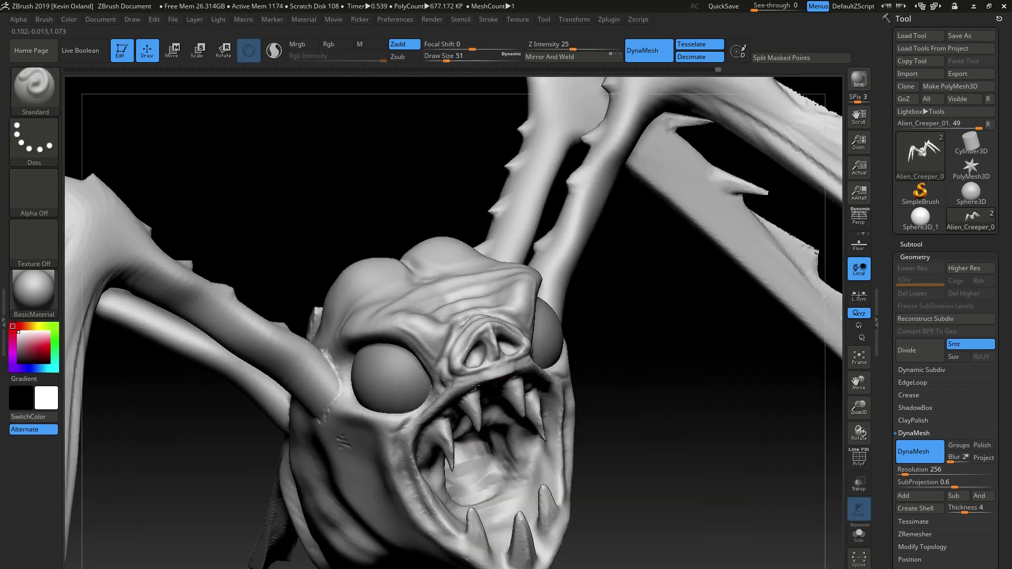
{"action": "left_click_drag", "start_coordinate": [475, 386], "coordinate": [507, 377]}
{"action": "right_click_drag", "start_coordinate": [594, 409], "coordinate": [579, 402]}
{"action": "left_click_drag", "start_coordinate": [466, 385], "coordinate": [522, 375]}
Step: Add fine creases along the upper lip with the Standard brush at draw size 18
{"action": "mouse_move", "coordinate": [675, 491]}
{"action": "right_mouse_down"}
{"action": "mouse_move", "coordinate": [634, 463]}
{"action": "mouse_move", "coordinate": [685, 490]}
{"action": "right_mouse_up"}
{"action": "key", "text": "space"}
{"action": "left_click_drag", "start_coordinate": [642, 441], "coordinate": [633, 442]}
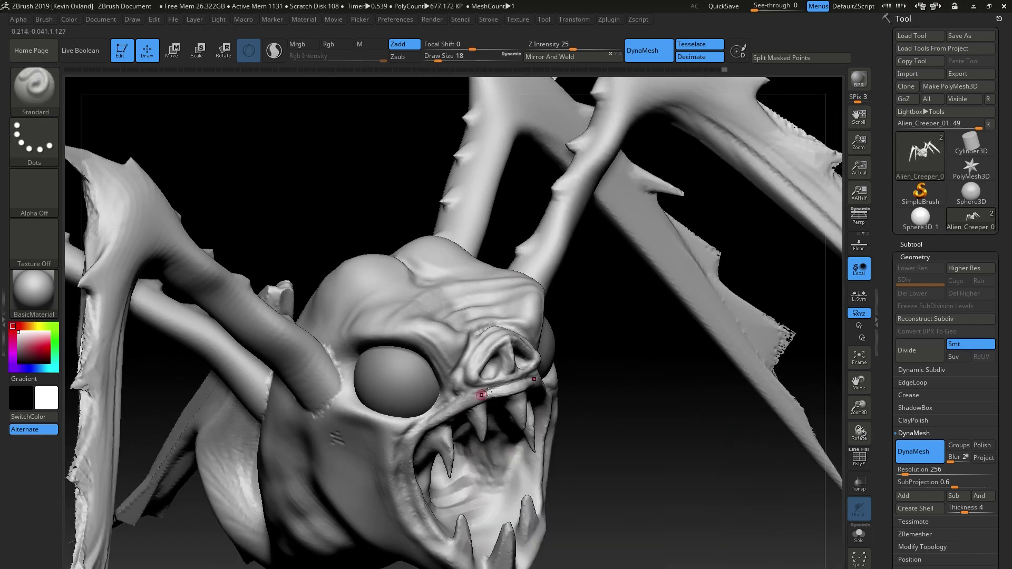
{"action": "mouse_move", "coordinate": [458, 397]}
{"action": "right_mouse_down"}
{"action": "mouse_move", "coordinate": [462, 354]}
{"action": "mouse_move", "coordinate": [501, 321]}
{"action": "mouse_move", "coordinate": [541, 445]}
{"action": "right_mouse_up"}
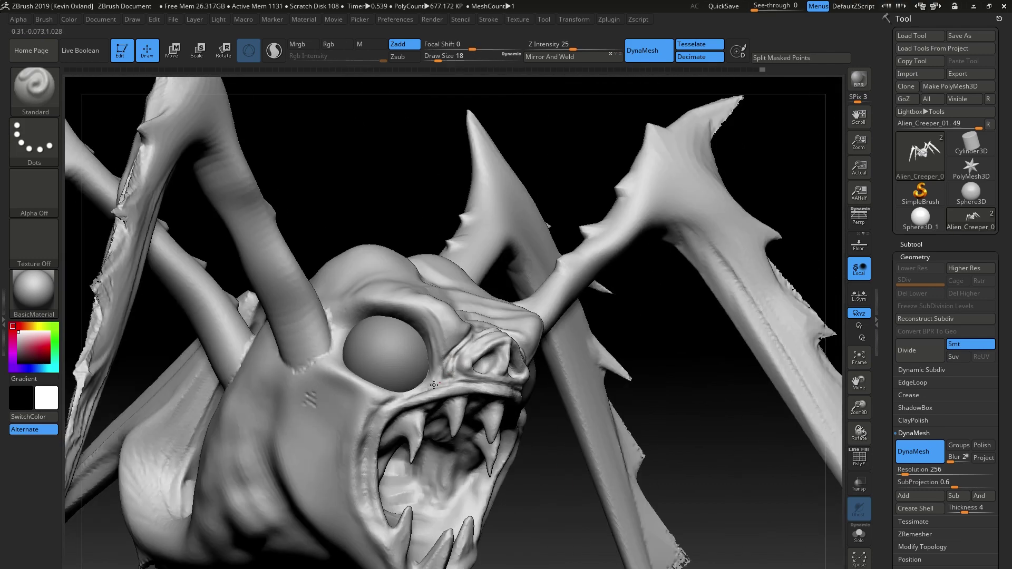
Step: Sculpt folds on the cheek beside the mouth corner with the Standard brush at draw size 44
{"action": "key", "text": "space"}
{"action": "left_click_drag", "start_coordinate": [376, 449], "coordinate": [386, 449]}
{"action": "left_click_drag", "start_coordinate": [360, 412], "coordinate": [375, 550]}
{"action": "right_click_drag", "start_coordinate": [351, 432], "coordinate": [380, 443]}
{"action": "right_click_drag", "start_coordinate": [380, 443], "coordinate": [341, 422], "text": "ctrl"}
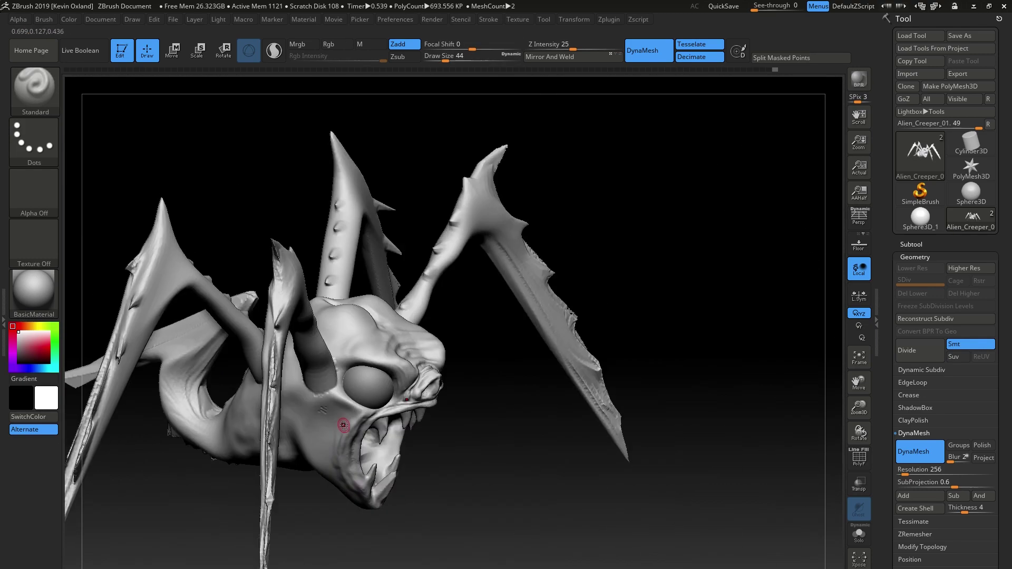
Step: Smooth the cheek and blend the front leg's base into the head with the Standard brush at draw size 116
{"action": "left_click_drag", "start_coordinate": [341, 422], "coordinate": [345, 437], "text": "shift"}
{"action": "mouse_move", "coordinate": [470, 438]}
{"action": "right_mouse_down", "text": "ctrl"}
{"action": "mouse_move", "coordinate": [480, 477]}
{"action": "mouse_move", "coordinate": [572, 470]}
{"action": "right_mouse_up", "text": "ctrl"}
{"action": "key", "text": "space"}
{"action": "left_click_drag", "start_coordinate": [620, 449], "coordinate": [632, 448]}
{"action": "left_click_drag", "start_coordinate": [318, 414], "coordinate": [331, 398]}
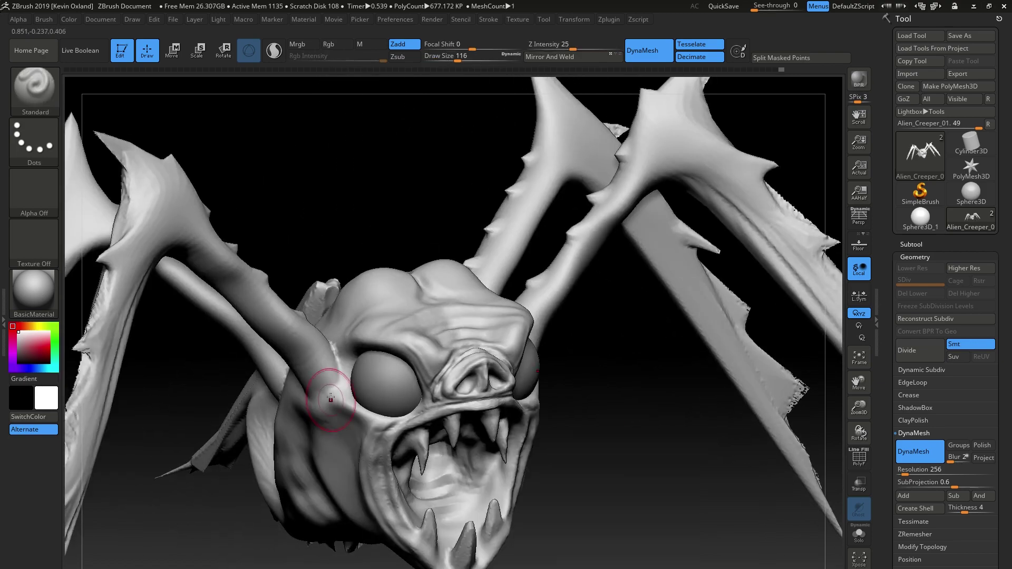
{"action": "right_click_drag", "start_coordinate": [270, 328], "coordinate": [294, 333]}
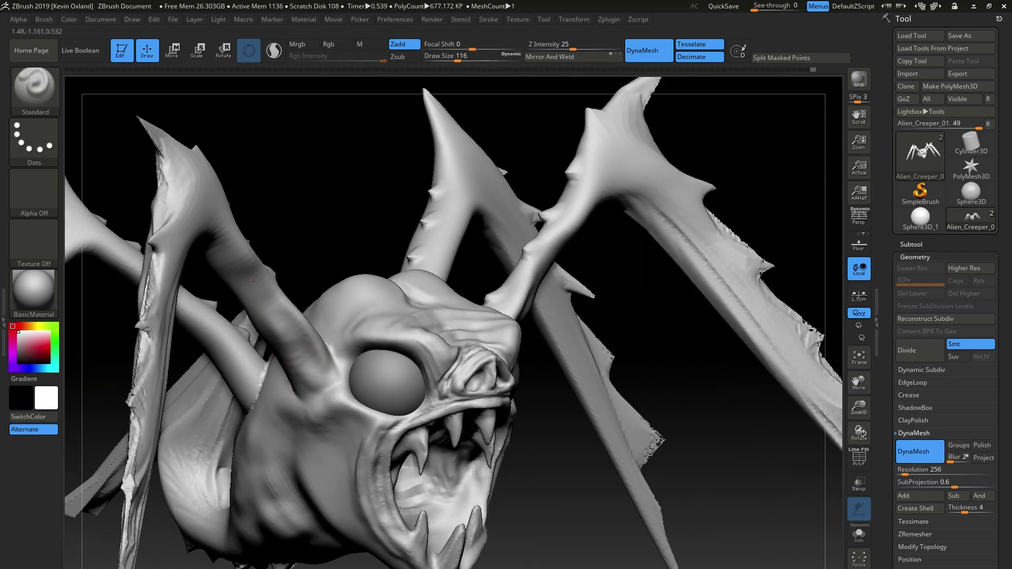
Step: Sculpt long grooves down the front leg's blade with the Standard brush at draw size 20 and check the mesh integrity
{"action": "right_click_drag", "start_coordinate": [251, 283], "coordinate": [408, 357]}
{"action": "left_click_drag", "start_coordinate": [335, 230], "coordinate": [339, 282]}
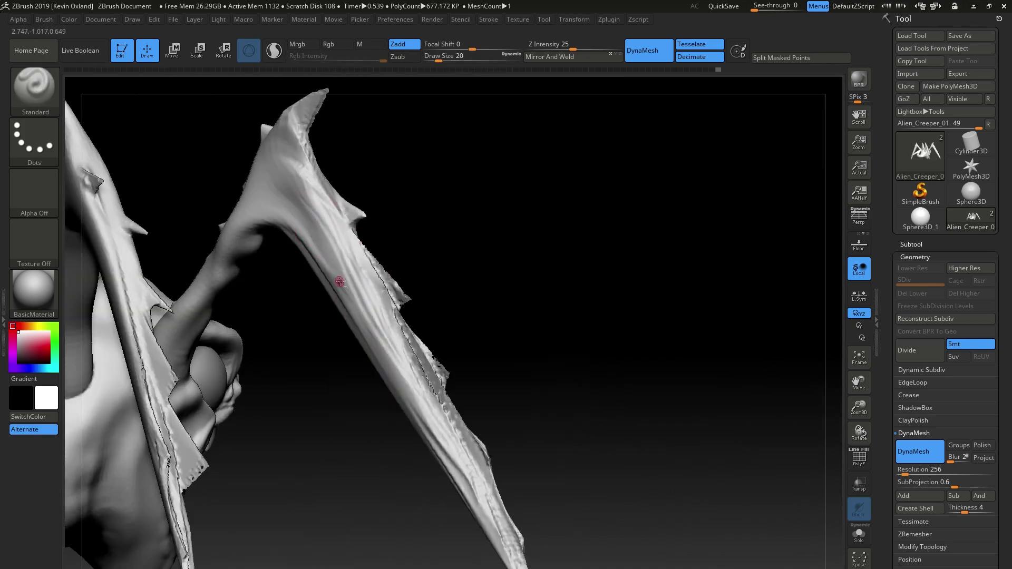
{"action": "right_click_drag", "start_coordinate": [339, 283], "coordinate": [408, 335]}
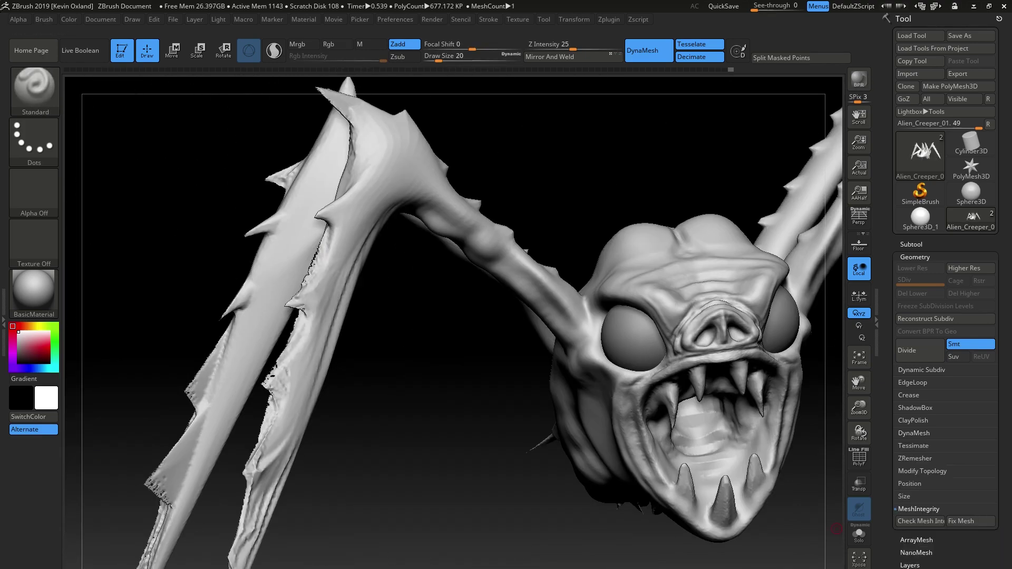
{"action": "left_click", "coordinate": [921, 520]}
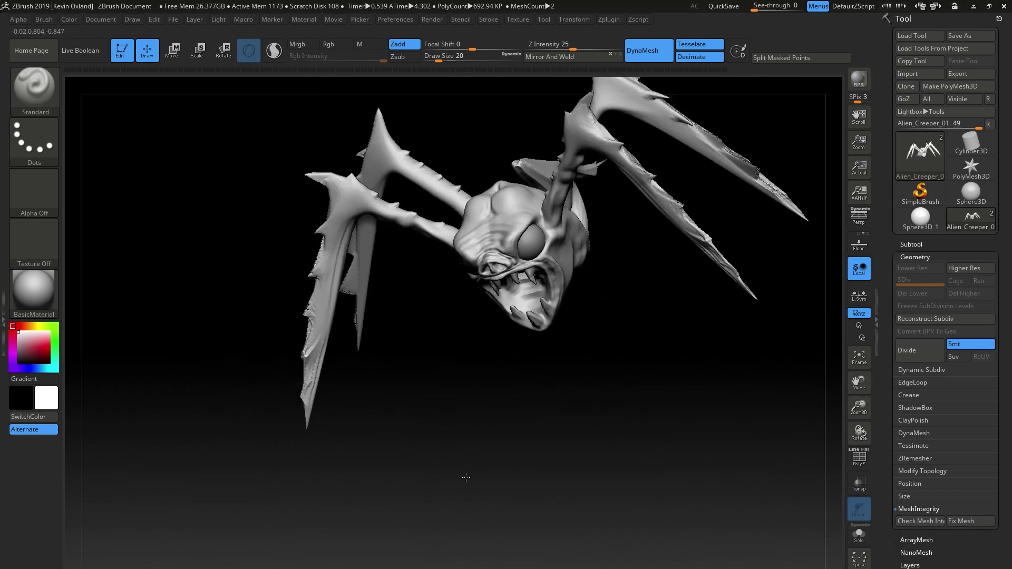
Step: Sculpt ringed muscle ridges along the front leg's inner segment with the Standard brush at draw size 62
{"action": "mouse_move", "coordinate": [466, 478]}
{"action": "right_mouse_down"}
{"action": "mouse_move", "coordinate": [469, 406]}
{"action": "mouse_move", "coordinate": [447, 533]}
{"action": "right_mouse_up"}
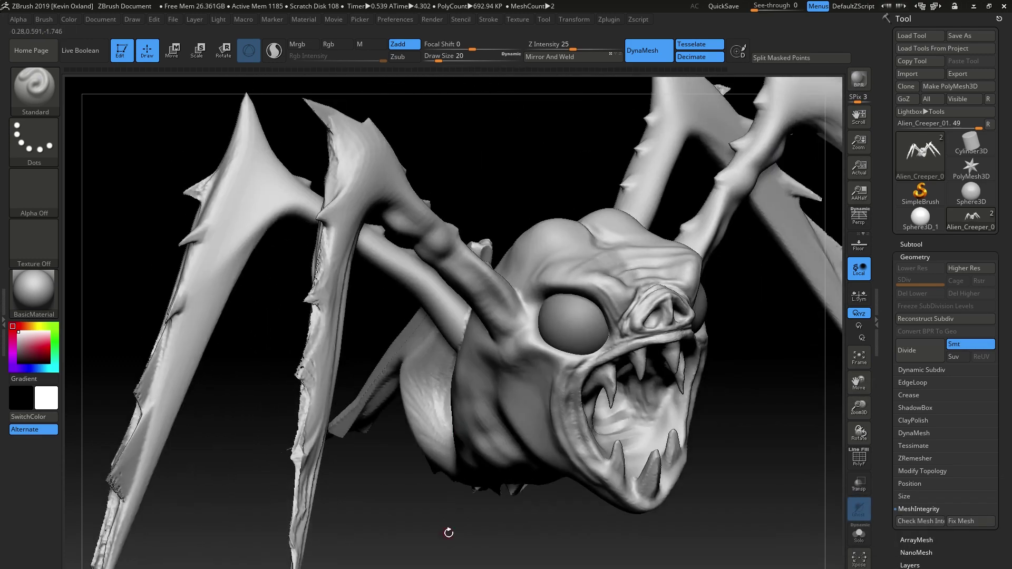
{"action": "key", "text": "space"}
{"action": "left_click_drag", "start_coordinate": [447, 533], "coordinate": [459, 533]}
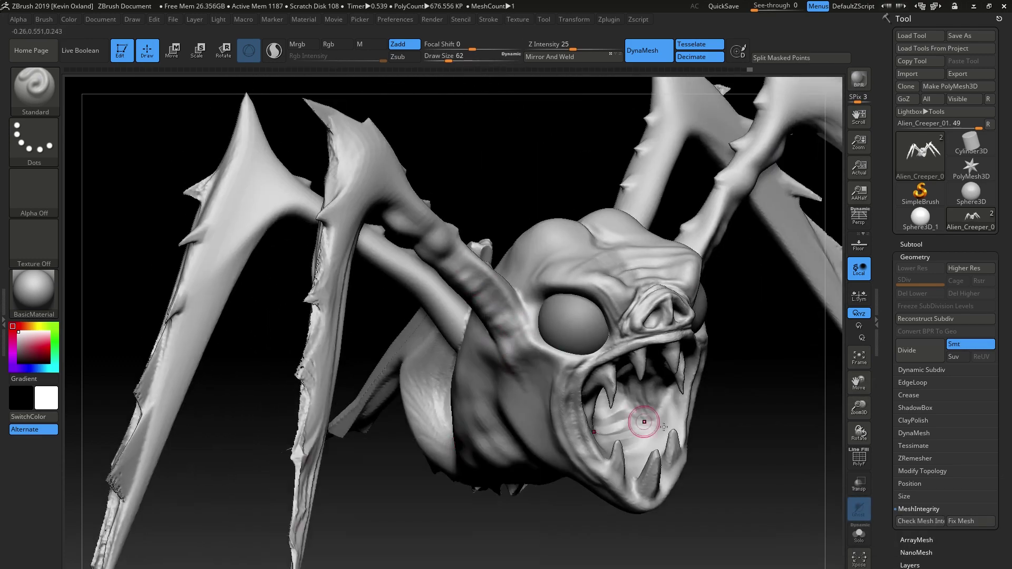
{"action": "right_click_drag", "start_coordinate": [645, 421], "coordinate": [539, 183]}
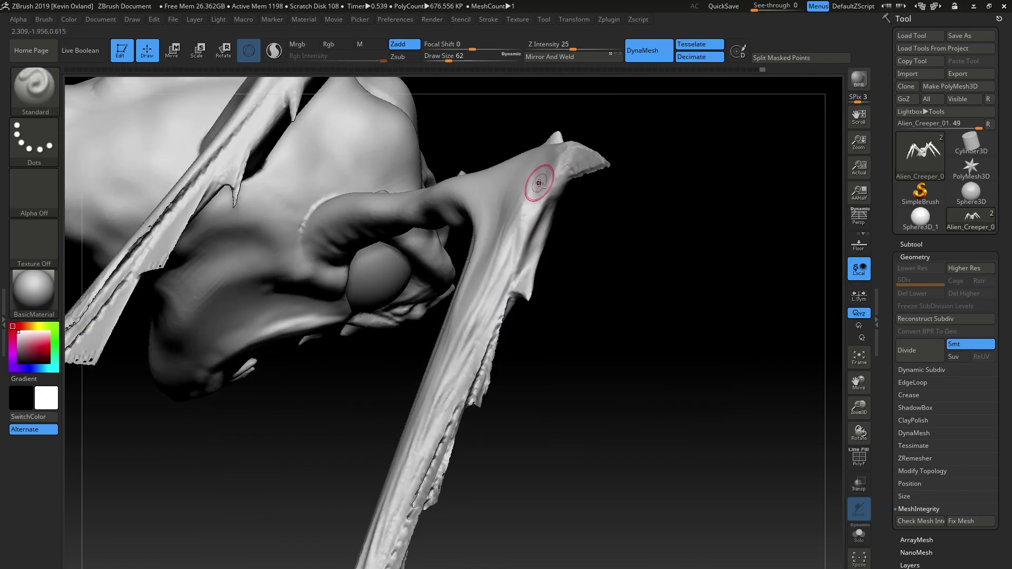
Step: Smooth the hooked spike at the front leg's knee and reshape it with the Move brush at draw size 62
{"action": "mouse_move", "coordinate": [605, 365]}
{"action": "right_mouse_down"}
{"action": "mouse_move", "coordinate": [628, 348]}
{"action": "mouse_move", "coordinate": [606, 413]}
{"action": "mouse_move", "coordinate": [590, 327]}
{"action": "mouse_move", "coordinate": [593, 383]}
{"action": "mouse_move", "coordinate": [520, 257]}
{"action": "mouse_move", "coordinate": [468, 303]}
{"action": "right_mouse_up"}
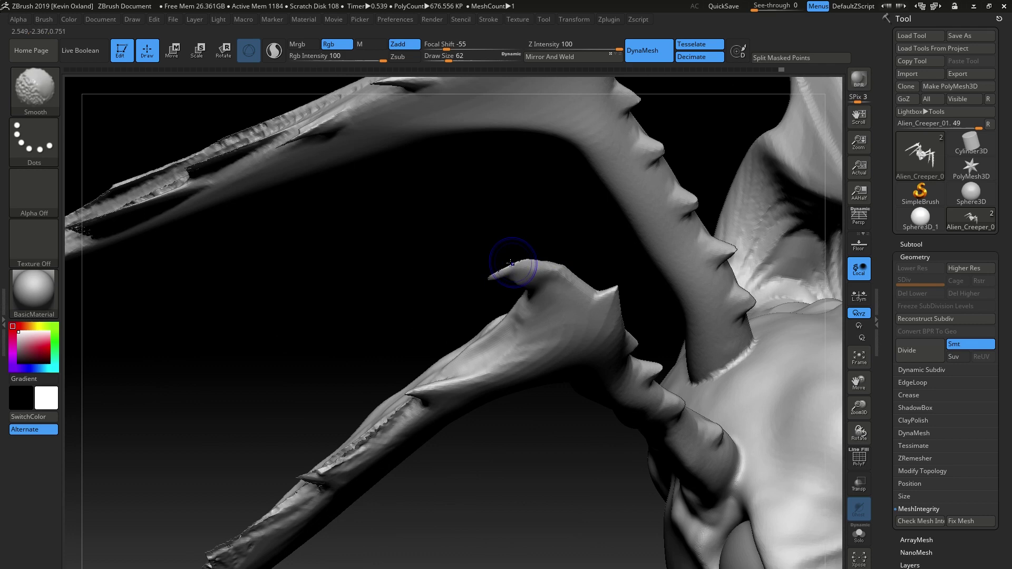
{"action": "mouse_move", "coordinate": [511, 263]}
{"action": "right_mouse_down"}
{"action": "mouse_move", "coordinate": [521, 311]}
{"action": "mouse_move", "coordinate": [581, 288]}
{"action": "right_mouse_up"}
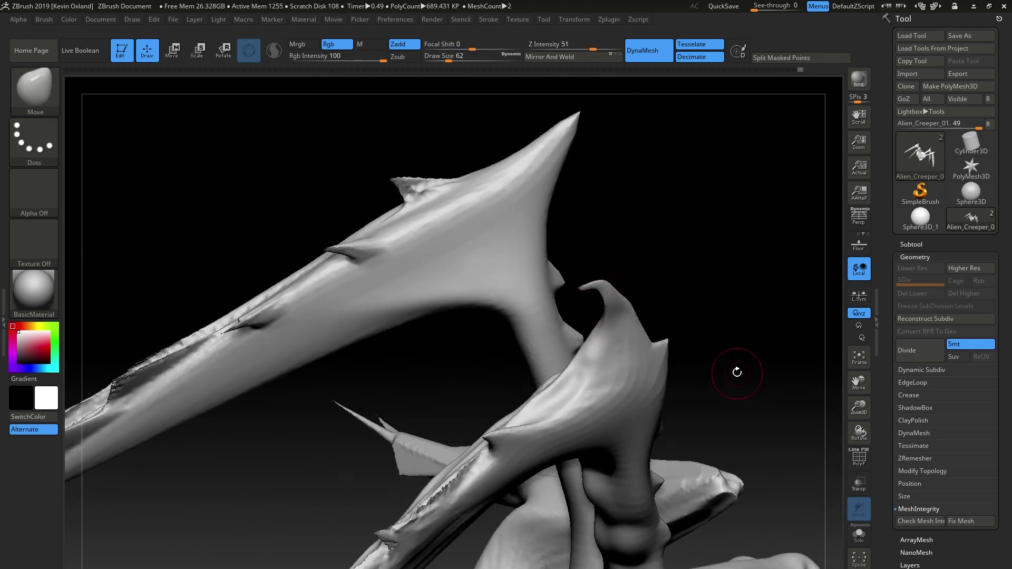
Step: Pull a small spike out of the rear eye socket's rim with the SnakeHook brush at draw size 39
{"action": "right_click_drag", "start_coordinate": [737, 372], "coordinate": [508, 488]}
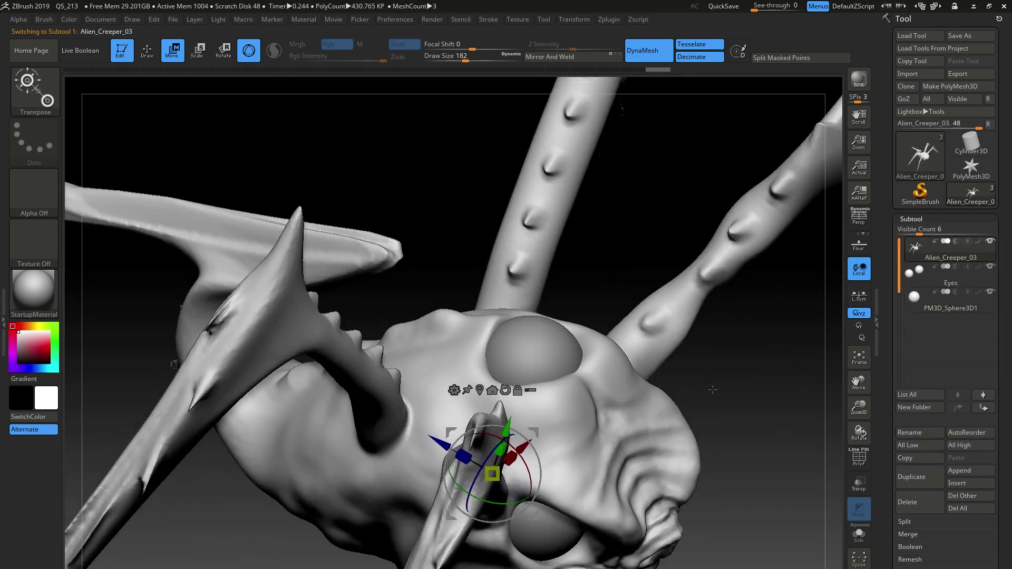
{"action": "key", "text": "space"}
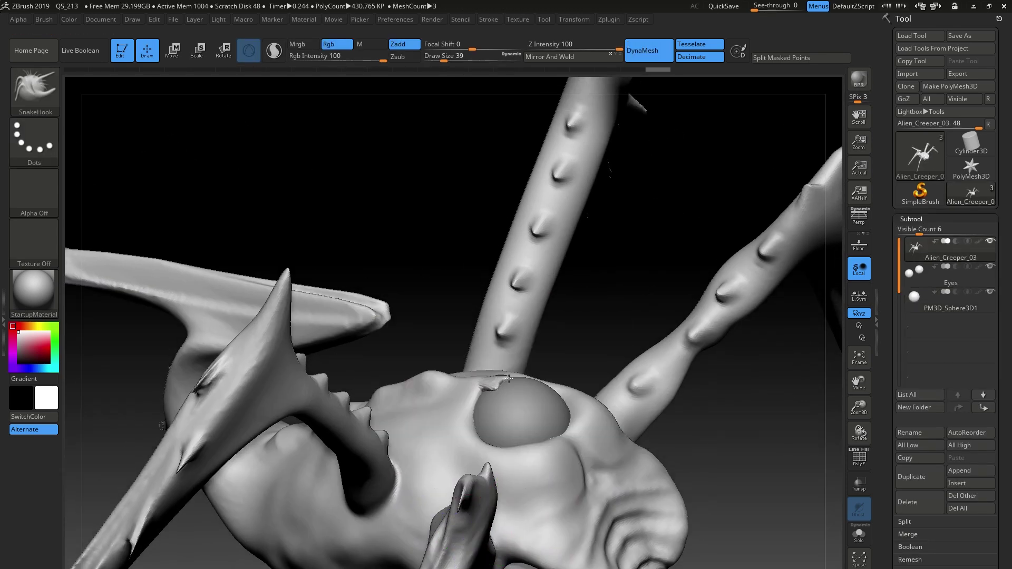
{"action": "right_click_drag", "start_coordinate": [509, 378], "coordinate": [565, 370]}
{"action": "mouse_move", "coordinate": [500, 375]}
{"action": "right_mouse_down"}
{"action": "mouse_move", "coordinate": [543, 364]}
{"action": "mouse_move", "coordinate": [527, 400]}
{"action": "right_mouse_up"}
{"action": "left_click_drag", "start_coordinate": [513, 466], "coordinate": [494, 439]}
{"action": "mouse_move", "coordinate": [494, 438]}
{"action": "right_mouse_down"}
{"action": "mouse_move", "coordinate": [591, 454]}
{"action": "mouse_move", "coordinate": [506, 390]}
{"action": "right_mouse_up"}
Step: Reshape the spike on the rear eye socket's lower rim with the Move brush at draw size 80
{"action": "key", "text": "b"}
{"action": "key", "text": "m"}
{"action": "key", "text": "v"}
{"action": "key", "text": "space"}
{"action": "left_click_drag", "start_coordinate": [327, 443], "coordinate": [341, 443]}
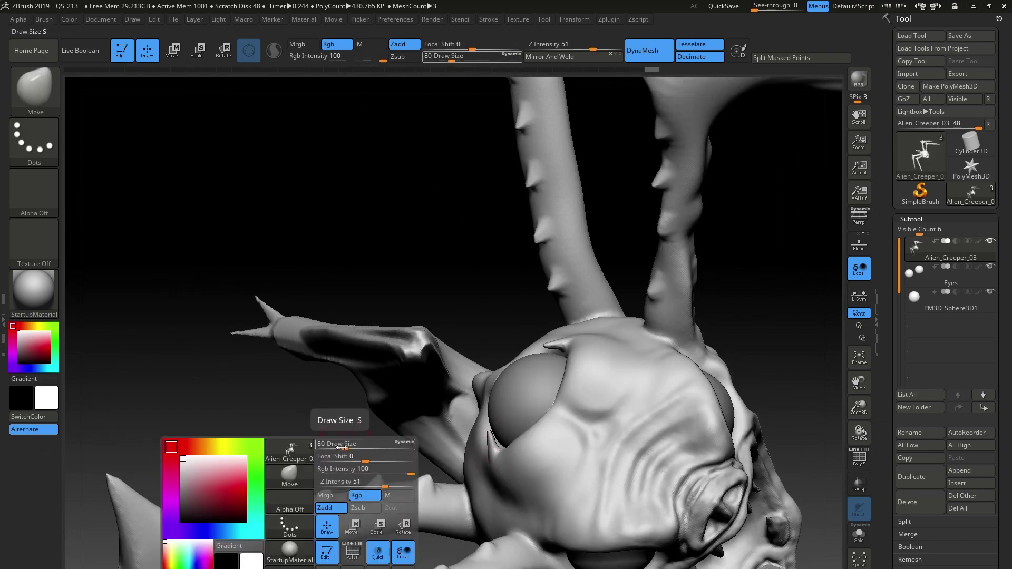
{"action": "left_click_drag", "start_coordinate": [490, 455], "coordinate": [494, 443]}
{"action": "mouse_move", "coordinate": [493, 442]}
{"action": "right_mouse_down"}
{"action": "mouse_move", "coordinate": [445, 448]}
{"action": "mouse_move", "coordinate": [493, 451]}
{"action": "right_mouse_up"}
{"action": "left_click_drag", "start_coordinate": [491, 451], "coordinate": [492, 439]}
{"action": "mouse_move", "coordinate": [491, 439]}
{"action": "right_mouse_down"}
{"action": "mouse_move", "coordinate": [522, 532]}
{"action": "mouse_move", "coordinate": [697, 377]}
{"action": "right_mouse_up"}
Step: Pull additional small spikes over the rear eye from its socket rim with the SnakeHook brush
{"action": "key", "text": "b"}
{"action": "key", "text": "s"}
{"action": "key", "text": "h"}
{"action": "key", "text": "ctrl+z"}
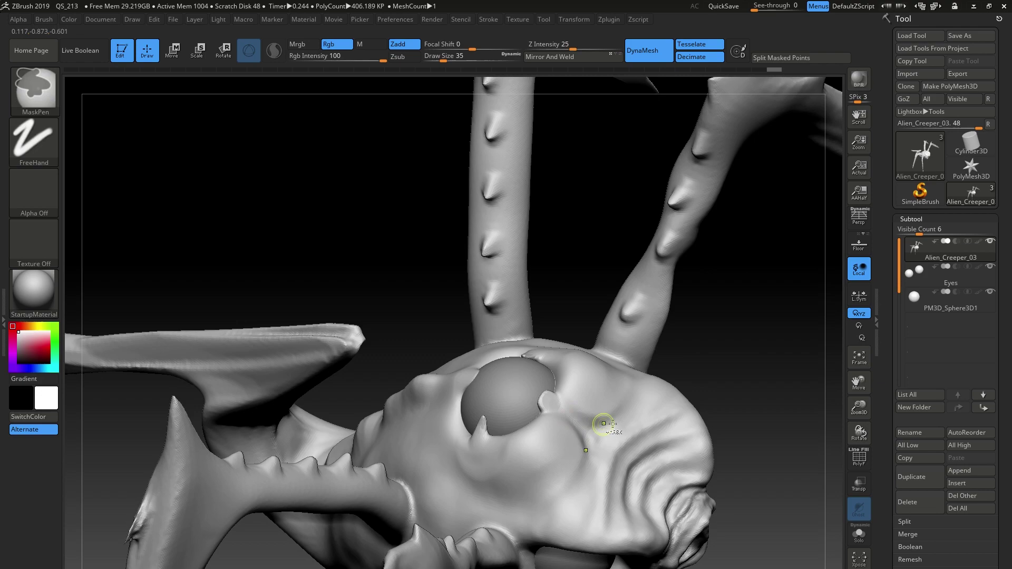
{"action": "key", "text": "space"}
{"action": "left_click_drag", "start_coordinate": [595, 422], "coordinate": [548, 402]}
{"action": "mouse_move", "coordinate": [548, 401]}
{"action": "right_mouse_down"}
{"action": "mouse_move", "coordinate": [744, 360]}
{"action": "mouse_move", "coordinate": [680, 448]}
{"action": "right_mouse_up"}
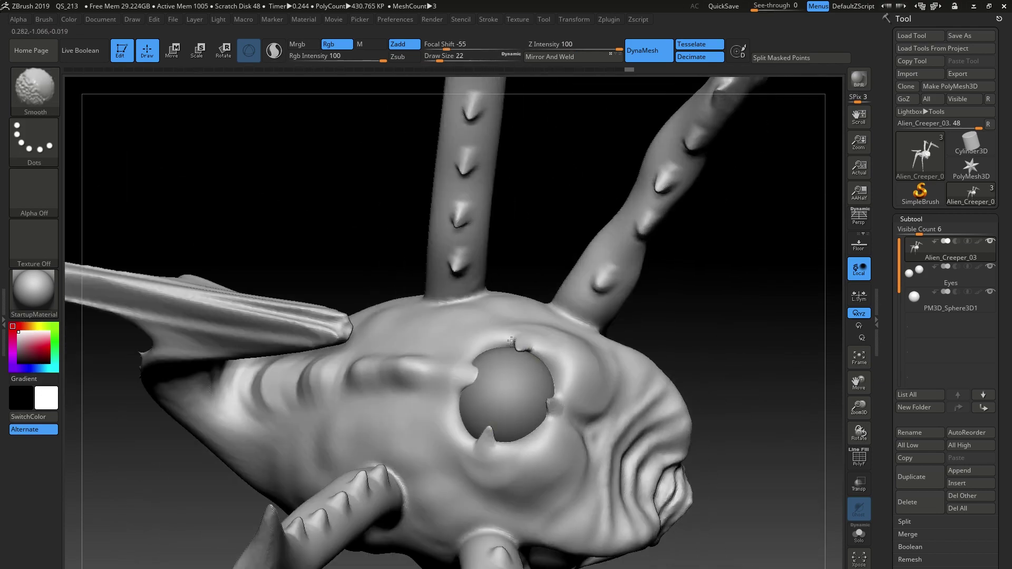
Step: Refine the shape of the spikes around the rear eye with the Move brush at draw size 35
{"action": "key", "text": "space"}
{"action": "left_click_drag", "start_coordinate": [680, 448], "coordinate": [695, 448]}
{"action": "key", "text": "b"}
{"action": "key", "text": "m"}
{"action": "key", "text": "v"}
{"action": "right_click_drag", "start_coordinate": [695, 448], "coordinate": [764, 411]}
{"action": "left_click_drag", "start_coordinate": [549, 396], "coordinate": [553, 393]}
{"action": "mouse_move", "coordinate": [622, 369]}
{"action": "right_mouse_down"}
{"action": "mouse_move", "coordinate": [606, 343]}
{"action": "mouse_move", "coordinate": [670, 324]}
{"action": "right_mouse_up"}
{"action": "key", "text": "space"}
{"action": "left_click_drag", "start_coordinate": [669, 324], "coordinate": [657, 324]}
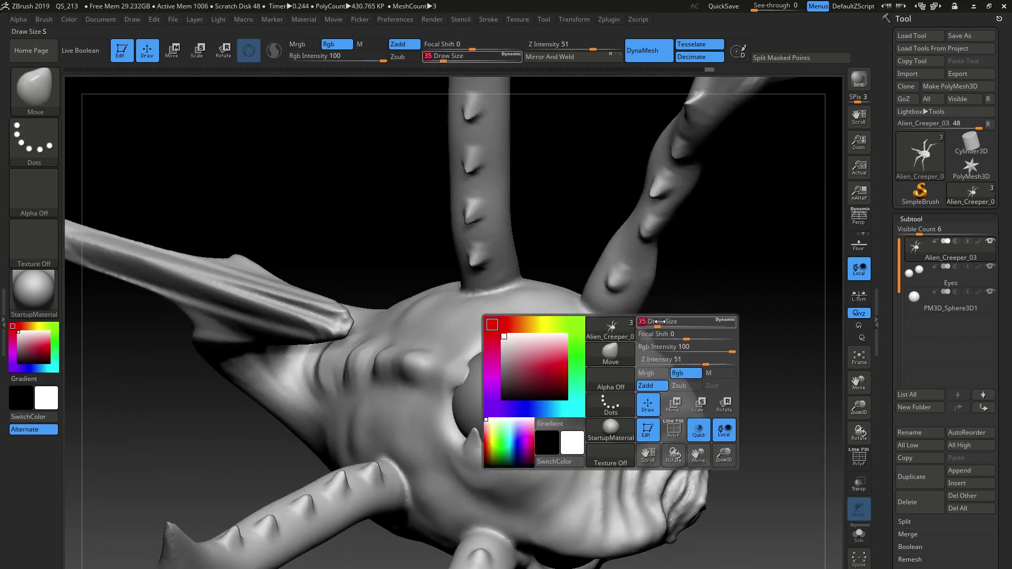
{"action": "mouse_move", "coordinate": [682, 338]}
{"action": "right_mouse_down", "text": "ctrl"}
{"action": "mouse_move", "coordinate": [680, 311]}
{"action": "mouse_move", "coordinate": [604, 527]}
{"action": "mouse_move", "coordinate": [638, 479]}
{"action": "mouse_move", "coordinate": [646, 495]}
{"action": "right_mouse_up", "text": "ctrl"}
{"action": "key", "text": "b"}
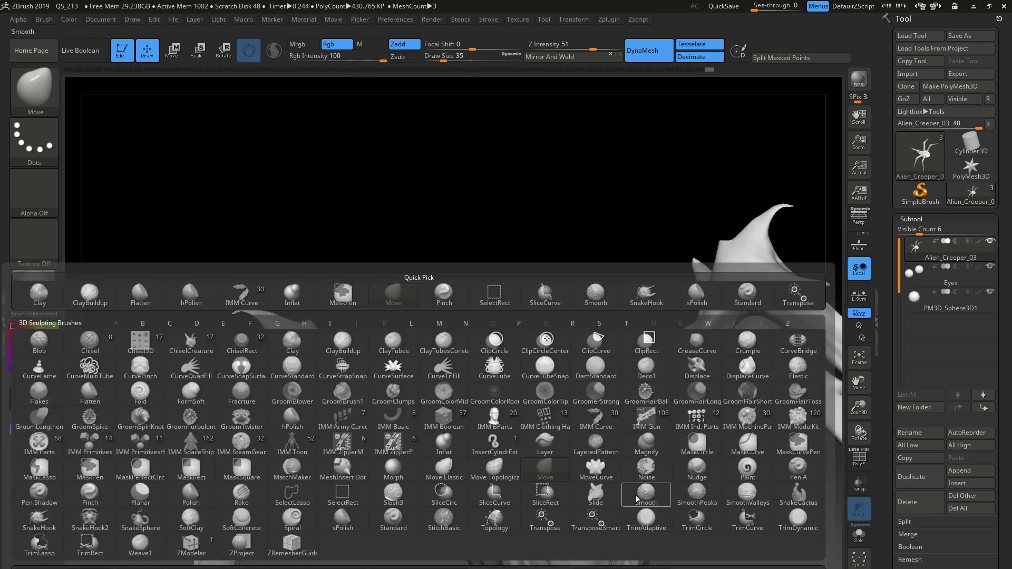
{"action": "key", "text": "m"}
{"action": "key", "text": "v"}
{"action": "key", "text": "space"}
{"action": "left_click_drag", "start_coordinate": [548, 524], "coordinate": [559, 523]}
{"action": "right_click_drag", "start_coordinate": [543, 535], "coordinate": [561, 520]}
{"action": "left_click_drag", "start_coordinate": [562, 525], "coordinate": [558, 519]}
Step: Sculpt and smooth the gum and lip ridges around the upper teeth with the Standard brush at draw size 23
{"action": "mouse_move", "coordinate": [707, 486]}
{"action": "right_mouse_down"}
{"action": "mouse_move", "coordinate": [678, 478]}
{"action": "mouse_move", "coordinate": [701, 495]}
{"action": "mouse_move", "coordinate": [722, 454]}
{"action": "right_mouse_up"}
{"action": "key", "text": "space"}
{"action": "left_click_drag", "start_coordinate": [723, 453], "coordinate": [710, 454]}
{"action": "key", "text": "b"}
{"action": "key", "text": "s"}
{"action": "key", "text": "t"}
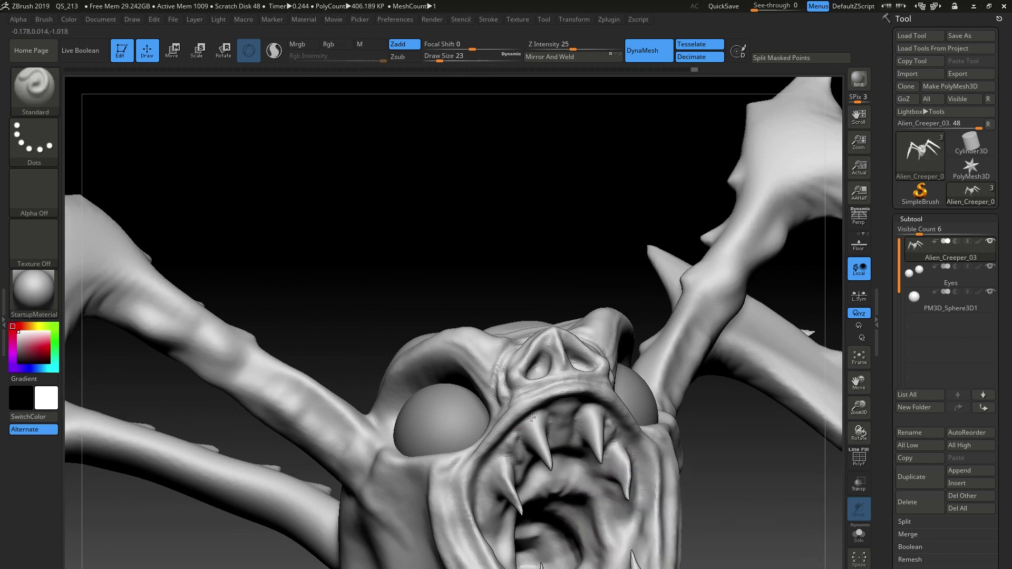
{"action": "mouse_move", "coordinate": [557, 444]}
{"action": "right_mouse_down"}
{"action": "mouse_move", "coordinate": [490, 461]}
{"action": "mouse_move", "coordinate": [554, 422]}
{"action": "mouse_move", "coordinate": [686, 388]}
{"action": "right_mouse_up"}
{"action": "mouse_move", "coordinate": [555, 426]}
{"action": "right_mouse_down"}
{"action": "mouse_move", "coordinate": [527, 444]}
{"action": "mouse_move", "coordinate": [539, 476]}
{"action": "right_mouse_up"}
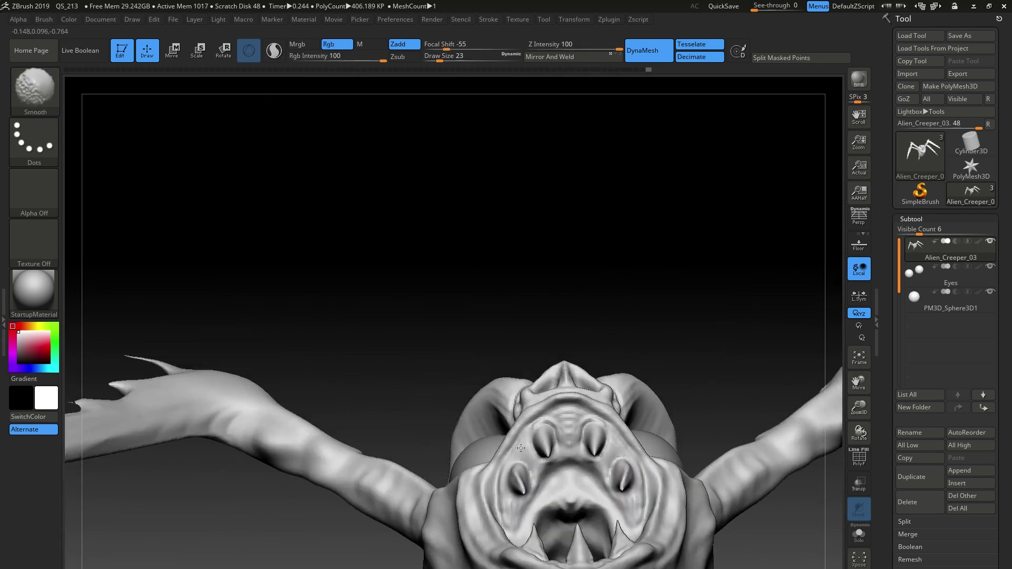
{"action": "right_click_drag", "start_coordinate": [591, 535], "coordinate": [677, 533]}
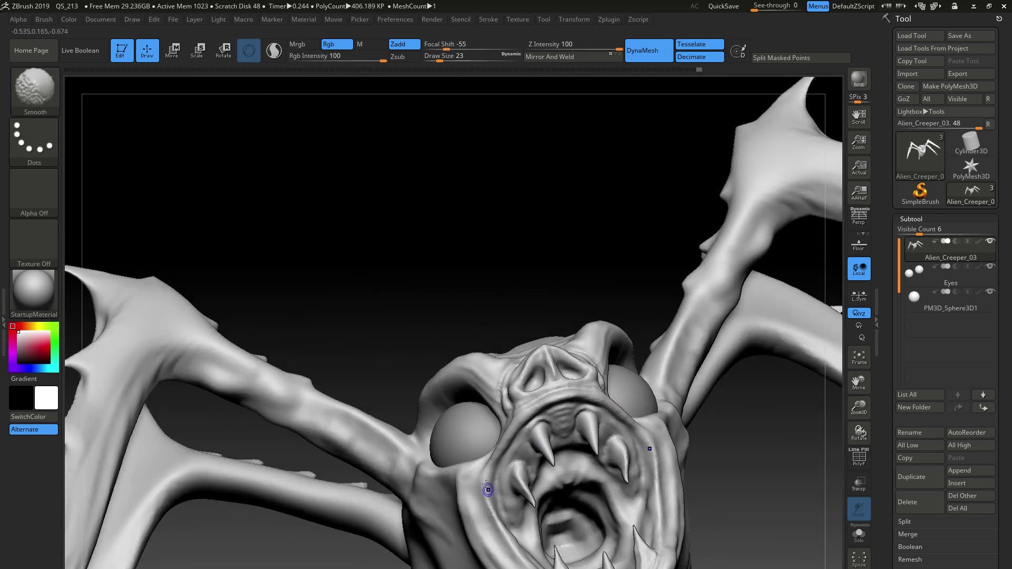
Step: Detail and smooth the skin folds along the side of the nose with the Standard brush at draw size 23
{"action": "right_click_drag", "start_coordinate": [603, 481], "coordinate": [591, 532]}
{"action": "left_click_drag", "start_coordinate": [485, 377], "coordinate": [480, 419], "text": "shift"}
{"action": "right_click_drag", "start_coordinate": [484, 403], "coordinate": [496, 414]}
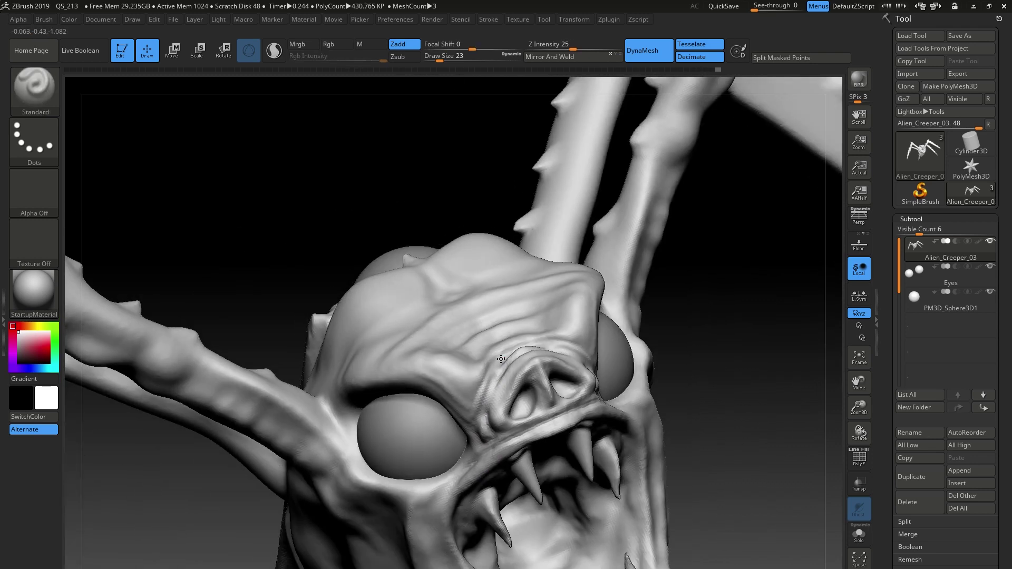
{"action": "left_click_drag", "start_coordinate": [499, 372], "coordinate": [481, 421], "text": "shift"}
Step: Set the DynaMesh resolution to 256 and remesh the creature
{"action": "left_click", "coordinate": [913, 219]}
{"action": "left_click", "coordinate": [917, 232]}
{"action": "left_click", "coordinate": [916, 408]}
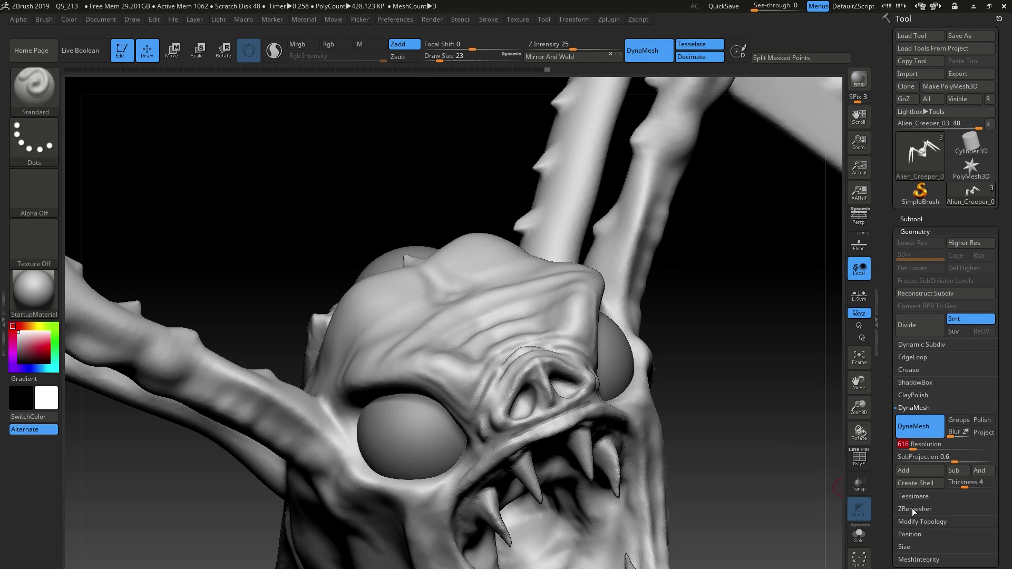
{"action": "type", "text": "256"}
{"action": "key", "text": "Return"}
{"action": "left_click_drag", "start_coordinate": [737, 473], "coordinate": [759, 498], "text": "ctrl"}
Step: Sculpt fine ridges inside the nostrils with the Standard brush, reducing the draw size to 17 and down to 11
{"action": "right_click_drag", "start_coordinate": [736, 470], "coordinate": [756, 488]}
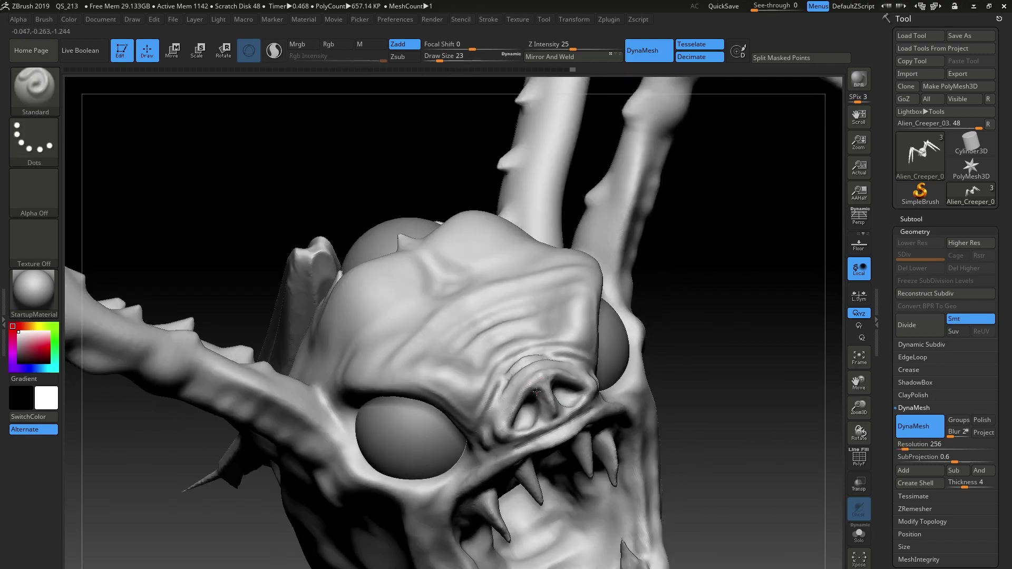
{"action": "right_click_drag", "start_coordinate": [536, 392], "coordinate": [706, 459]}
{"action": "right_click_drag", "start_coordinate": [520, 431], "coordinate": [646, 483], "text": "ctrl"}
{"action": "key", "text": "space"}
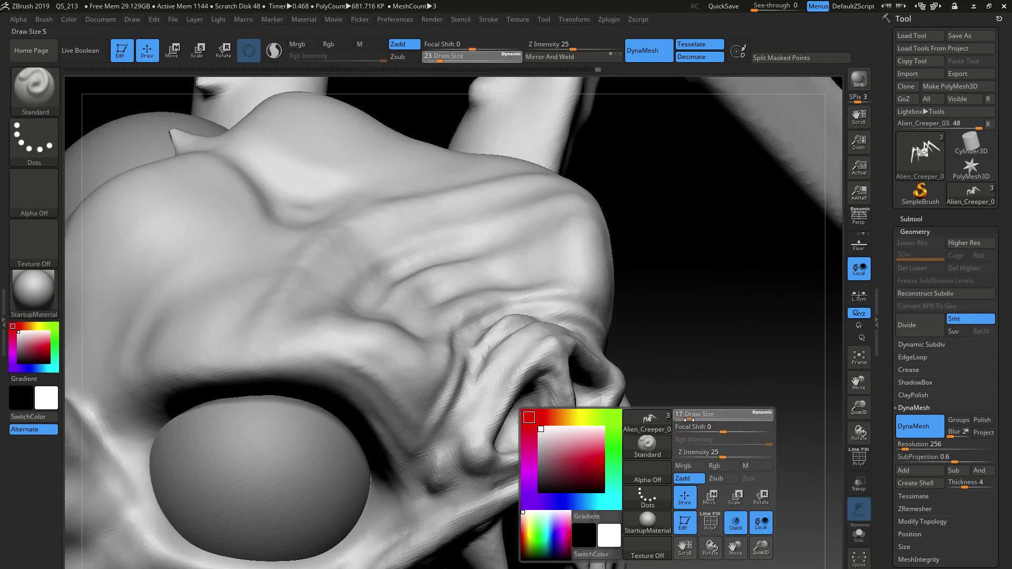
{"action": "left_click", "coordinate": [684, 417]}
{"action": "left_click_drag", "start_coordinate": [524, 405], "coordinate": [510, 428], "text": "shift"}
{"action": "left_click_drag", "start_coordinate": [528, 405], "coordinate": [522, 438]}
{"action": "key", "text": "space"}
{"action": "left_click", "coordinate": [684, 417]}
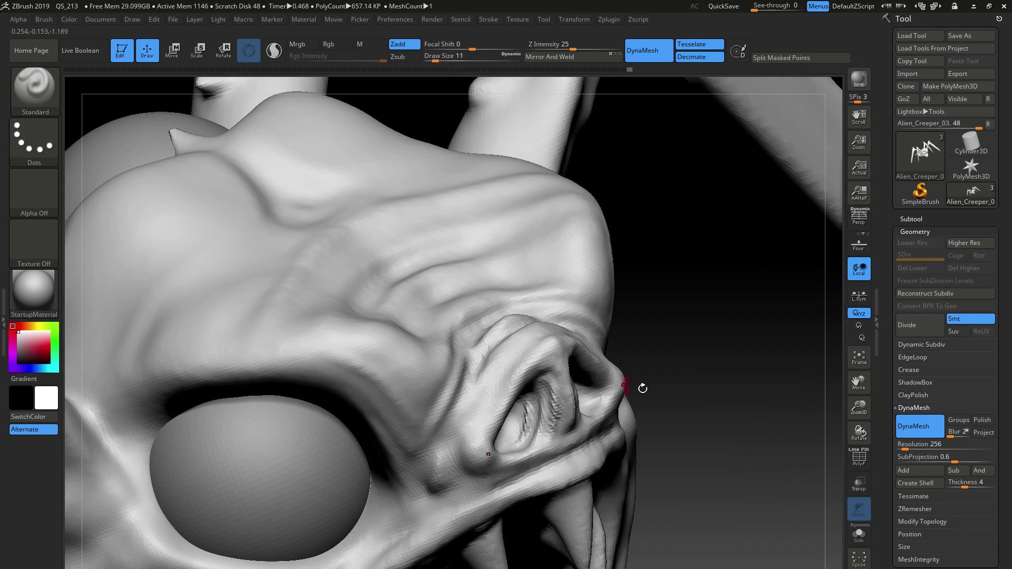
{"action": "right_click_drag", "start_coordinate": [643, 388], "coordinate": [585, 370]}
{"action": "left_click_drag", "start_coordinate": [519, 391], "coordinate": [517, 420]}
{"action": "mouse_move", "coordinate": [659, 337]}
{"action": "right_mouse_down"}
{"action": "mouse_move", "coordinate": [682, 300]}
{"action": "mouse_move", "coordinate": [678, 449]}
{"action": "mouse_move", "coordinate": [618, 450]}
{"action": "right_mouse_up"}
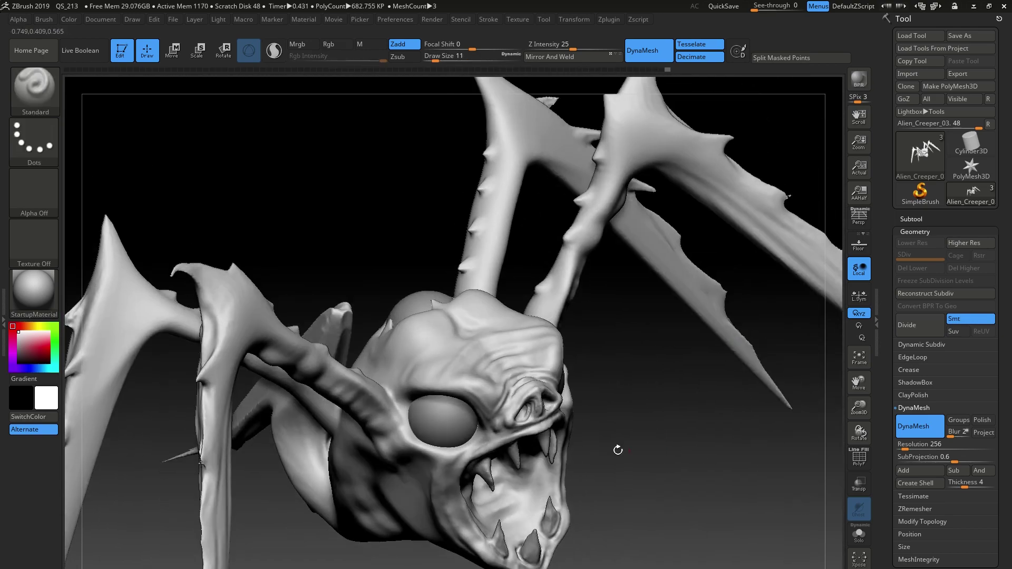
Step: Sculpt and smooth wrinkles on the cheek behind the mouth with the Standard brush at draw size 20
{"action": "key", "text": "space"}
{"action": "left_click", "coordinate": [457, 469]}
{"action": "right_click_drag", "start_coordinate": [449, 466], "coordinate": [443, 444]}
{"action": "key", "text": "space"}
{"action": "left_click", "coordinate": [598, 475]}
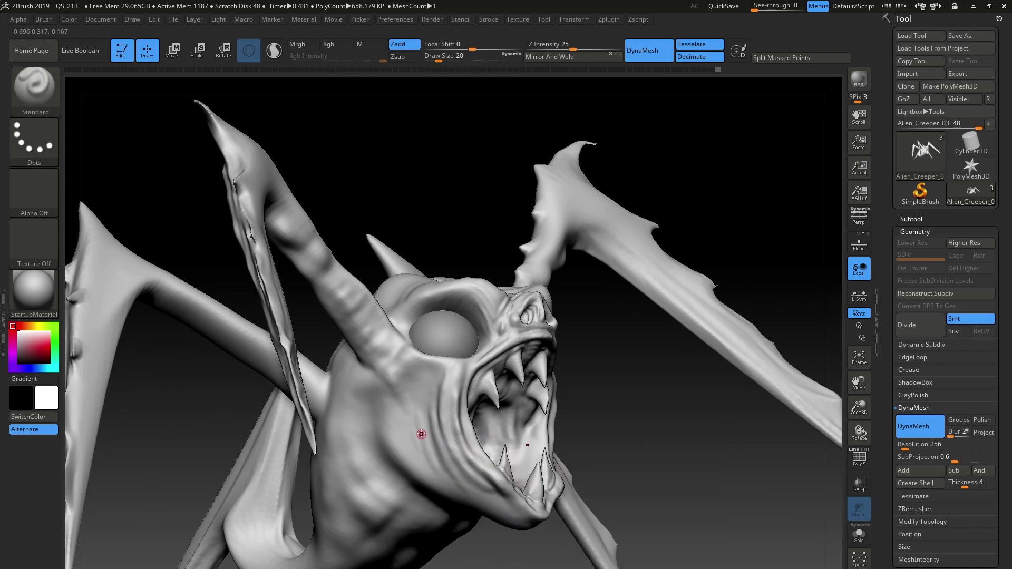
{"action": "key", "text": "shift"}
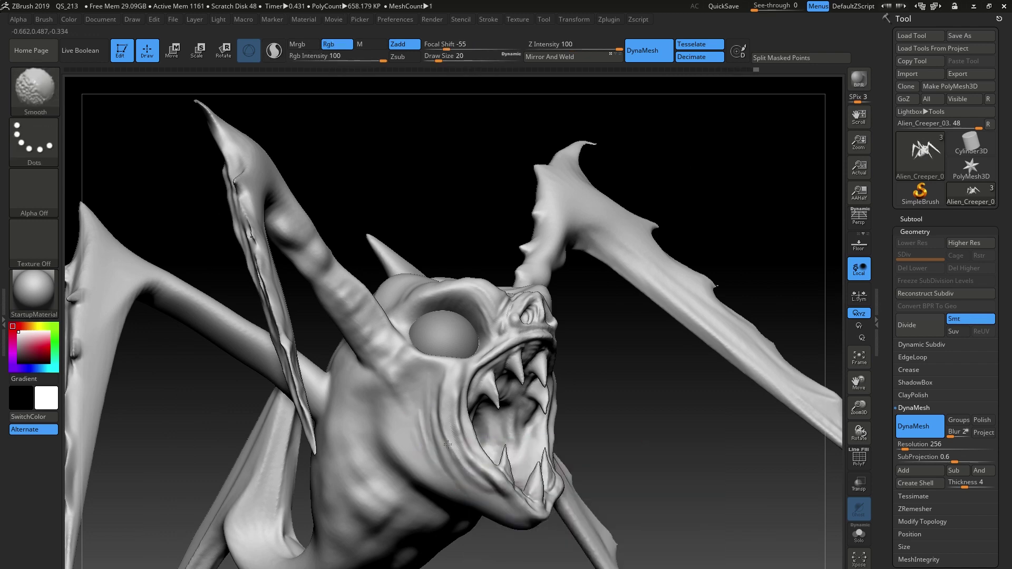
{"action": "mouse_move", "coordinate": [451, 384]}
{"action": "right_mouse_down"}
{"action": "mouse_move", "coordinate": [501, 501]}
{"action": "mouse_move", "coordinate": [617, 542]}
{"action": "mouse_move", "coordinate": [443, 387]}
{"action": "right_mouse_up"}
Step: Build up a fleshy bump at the front eye's inner corner with the Standard brush at draw size 46
{"action": "right_click_drag", "start_coordinate": [662, 385], "coordinate": [663, 427], "text": "ctrl"}
{"action": "key", "text": "space"}
{"action": "left_click", "coordinate": [602, 477]}
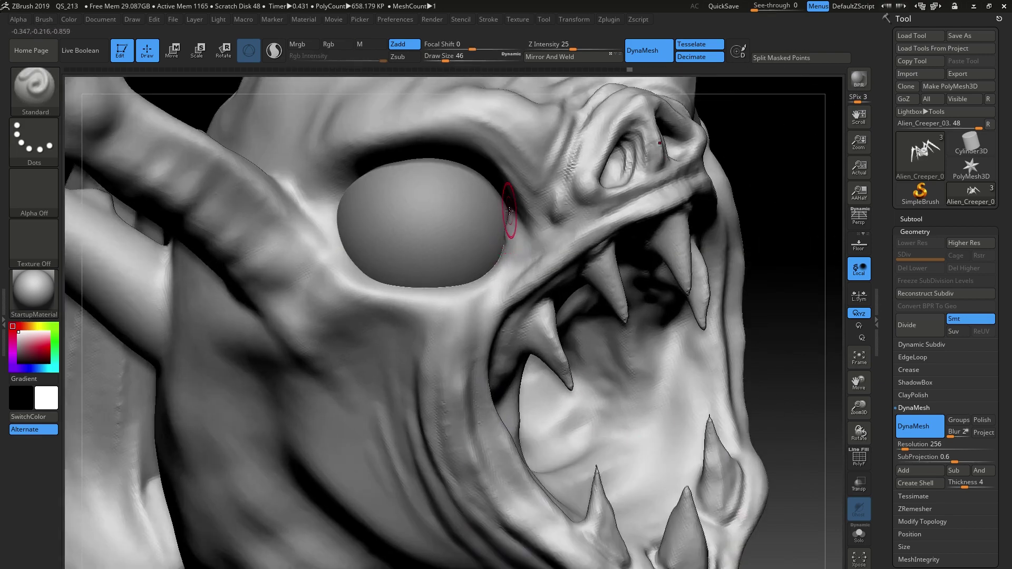
{"action": "left_click_drag", "start_coordinate": [510, 211], "coordinate": [514, 224]}
{"action": "mouse_move", "coordinate": [514, 227]}
{"action": "right_mouse_down"}
{"action": "mouse_move", "coordinate": [369, 280]}
{"action": "mouse_move", "coordinate": [459, 321]}
{"action": "right_mouse_up"}
Step: Sculpt a thin lower eyelid rim around the front eye with the Standard brush at draw size 16 and smooth it
{"action": "key", "text": "space"}
{"action": "left_click", "coordinate": [593, 478]}
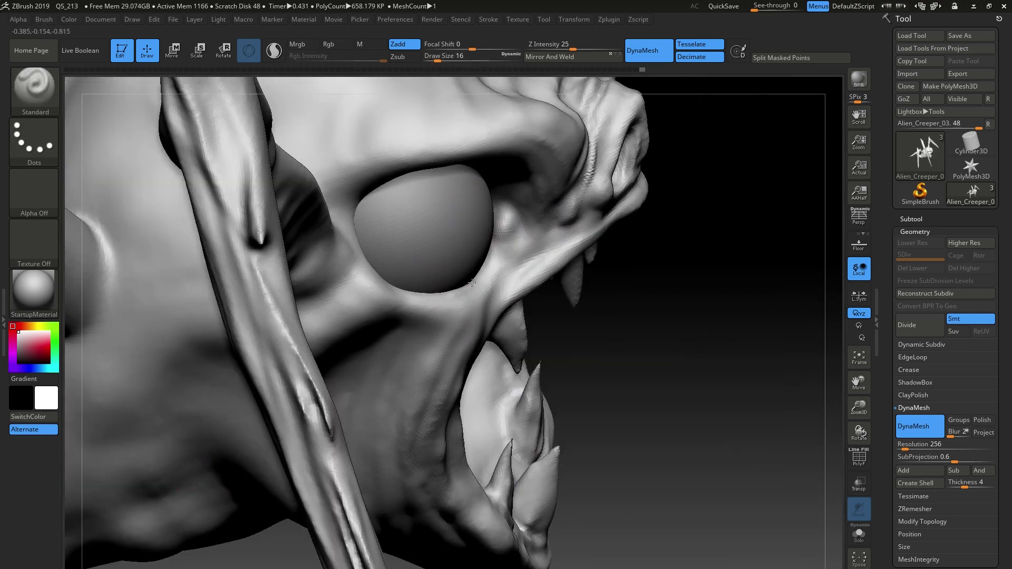
{"action": "right_click_drag", "start_coordinate": [441, 231], "coordinate": [369, 277]}
{"action": "left_click_drag", "start_coordinate": [370, 287], "coordinate": [393, 295]}
{"action": "right_click_drag", "start_coordinate": [393, 295], "coordinate": [438, 293]}
{"action": "mouse_move", "coordinate": [427, 292]}
{"action": "left_mouse_down"}
{"action": "mouse_move", "coordinate": [471, 263]}
{"action": "mouse_move", "coordinate": [380, 290]}
{"action": "mouse_move", "coordinate": [327, 227]}
{"action": "mouse_move", "coordinate": [374, 287]}
{"action": "left_mouse_up"}
{"action": "left_click_drag", "start_coordinate": [483, 253], "coordinate": [409, 296]}
{"action": "mouse_move", "coordinate": [408, 295]}
{"action": "right_mouse_down"}
{"action": "mouse_move", "coordinate": [343, 295]}
{"action": "mouse_move", "coordinate": [429, 301]}
{"action": "right_mouse_up"}
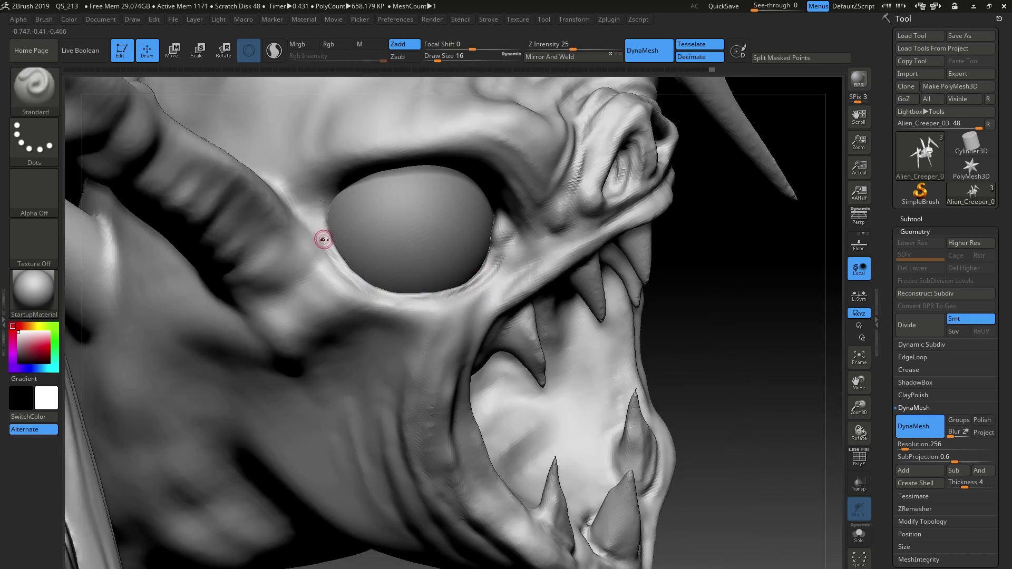
{"action": "key", "text": "shift"}
{"action": "right_click_drag", "start_coordinate": [431, 303], "coordinate": [772, 297]}
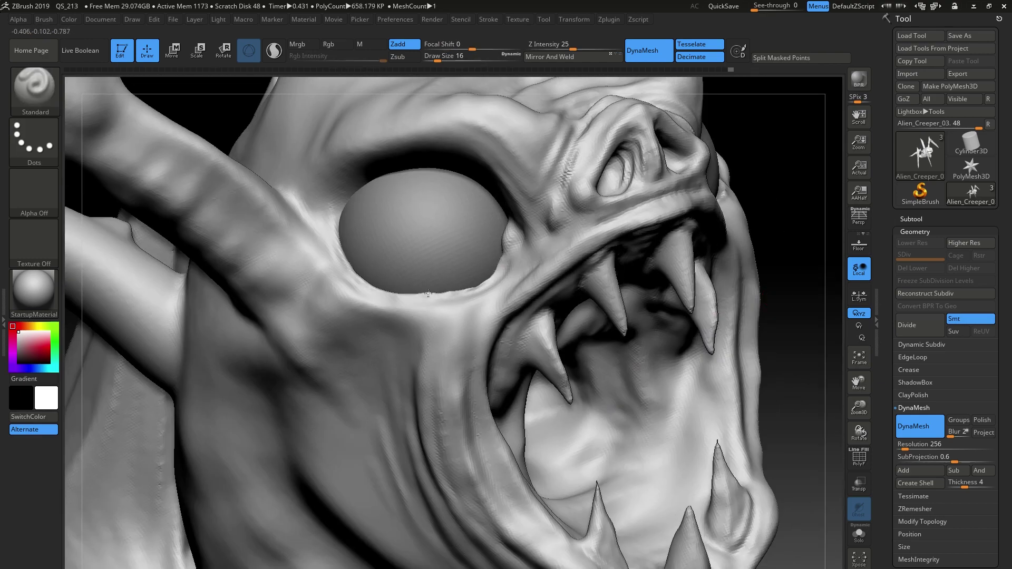
{"action": "mouse_move", "coordinate": [428, 294]}
{"action": "left_mouse_down", "text": "shift"}
{"action": "mouse_move", "coordinate": [483, 285]}
{"action": "mouse_move", "coordinate": [398, 295]}
{"action": "mouse_move", "coordinate": [345, 259]}
{"action": "mouse_move", "coordinate": [327, 201]}
{"action": "left_mouse_up", "text": "shift"}
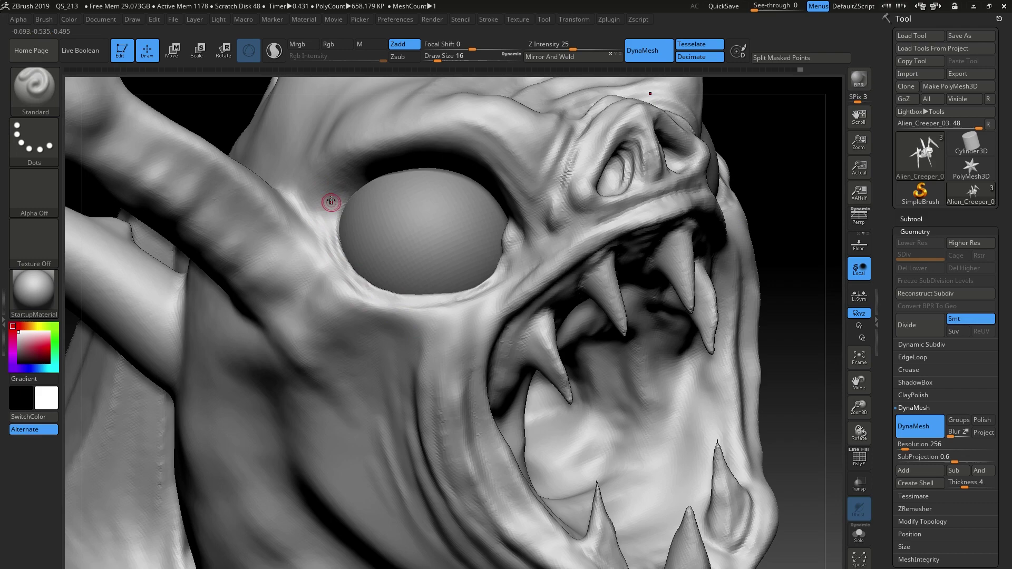
Step: Build the front eye's upper eyelid rim with the Standard brush at draw size 16 and smooth it into the inner corner
{"action": "mouse_move", "coordinate": [327, 201]}
{"action": "right_mouse_down"}
{"action": "mouse_move", "coordinate": [211, 226]}
{"action": "mouse_move", "coordinate": [386, 169]}
{"action": "right_mouse_up"}
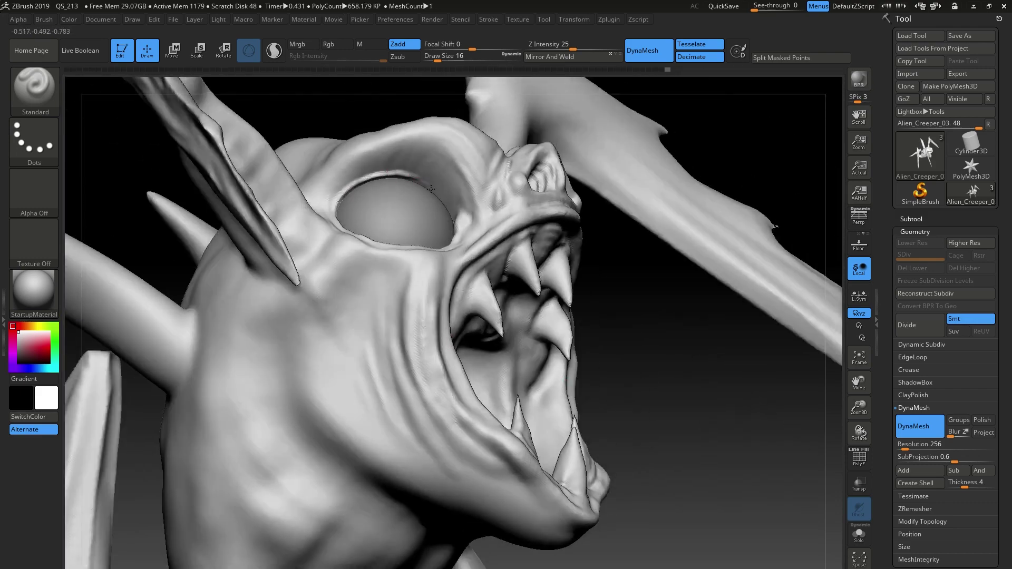
{"action": "right_click_drag", "start_coordinate": [567, 210], "coordinate": [648, 213]}
{"action": "right_click_drag", "start_coordinate": [528, 211], "coordinate": [380, 198]}
{"action": "mouse_move", "coordinate": [389, 177]}
{"action": "left_mouse_down"}
{"action": "mouse_move", "coordinate": [333, 218]}
{"action": "mouse_move", "coordinate": [412, 175]}
{"action": "left_mouse_up"}
{"action": "right_click_drag", "start_coordinate": [379, 175], "coordinate": [419, 177]}
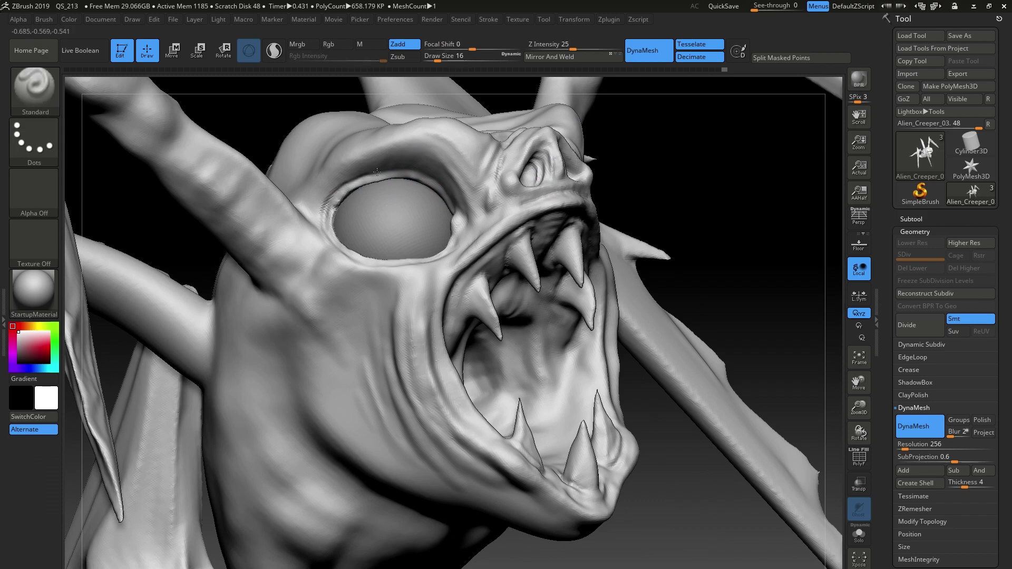
{"action": "left_click_drag", "start_coordinate": [332, 198], "coordinate": [371, 181], "text": "shift"}
{"action": "right_click_drag", "start_coordinate": [351, 188], "coordinate": [375, 184]}
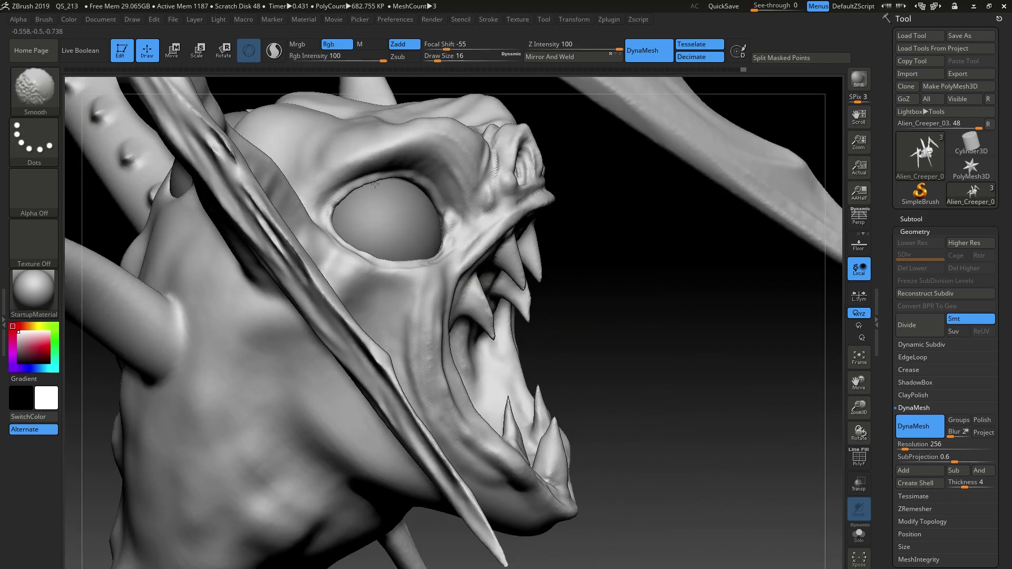
{"action": "mouse_move", "coordinate": [435, 204]}
{"action": "left_mouse_down", "text": "shift"}
{"action": "mouse_move", "coordinate": [401, 176]}
{"action": "mouse_move", "coordinate": [444, 222]}
{"action": "left_mouse_up", "text": "shift"}
{"action": "right_click_drag", "start_coordinate": [443, 222], "coordinate": [448, 224]}
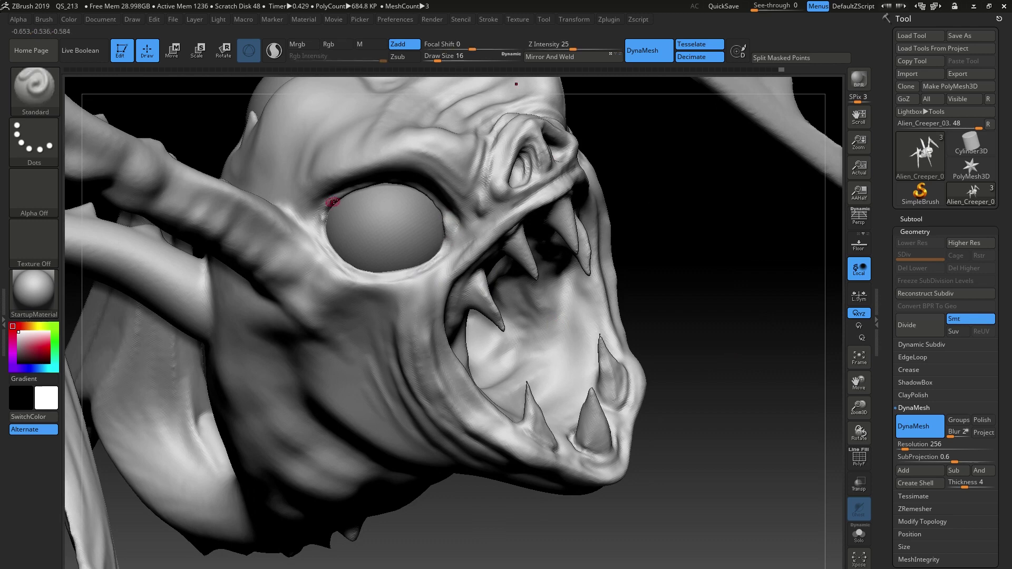
Step: Carve creases around the front eye's outer corner and above its upper eyelid with the inverted Standard brush at draw size 16
{"action": "left_click_drag", "start_coordinate": [334, 201], "coordinate": [323, 237], "text": "alt"}
{"action": "left_click_drag", "start_coordinate": [322, 236], "coordinate": [320, 208], "text": "shift"}
{"action": "right_click_drag", "start_coordinate": [318, 263], "coordinate": [342, 186]}
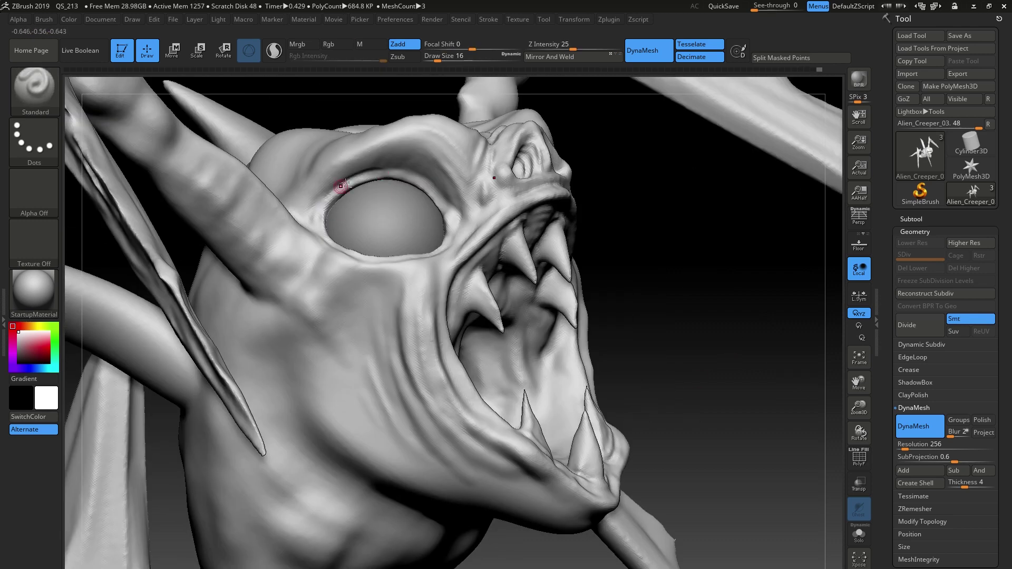
{"action": "mouse_move", "coordinate": [333, 190]}
{"action": "left_mouse_down", "text": "alt"}
{"action": "mouse_move", "coordinate": [425, 171]}
{"action": "mouse_move", "coordinate": [440, 191]}
{"action": "left_mouse_up", "text": "alt"}
{"action": "right_click_drag", "start_coordinate": [481, 287], "coordinate": [458, 363]}
{"action": "mouse_move", "coordinate": [360, 171]}
{"action": "left_mouse_down", "text": "alt"}
{"action": "mouse_move", "coordinate": [331, 193]}
{"action": "mouse_move", "coordinate": [344, 180]}
{"action": "left_mouse_up", "text": "alt"}
Step: Refine the brow folds above the front eye with the Standard brush at draw size 22
{"action": "right_click_drag", "start_coordinate": [707, 434], "coordinate": [676, 457]}
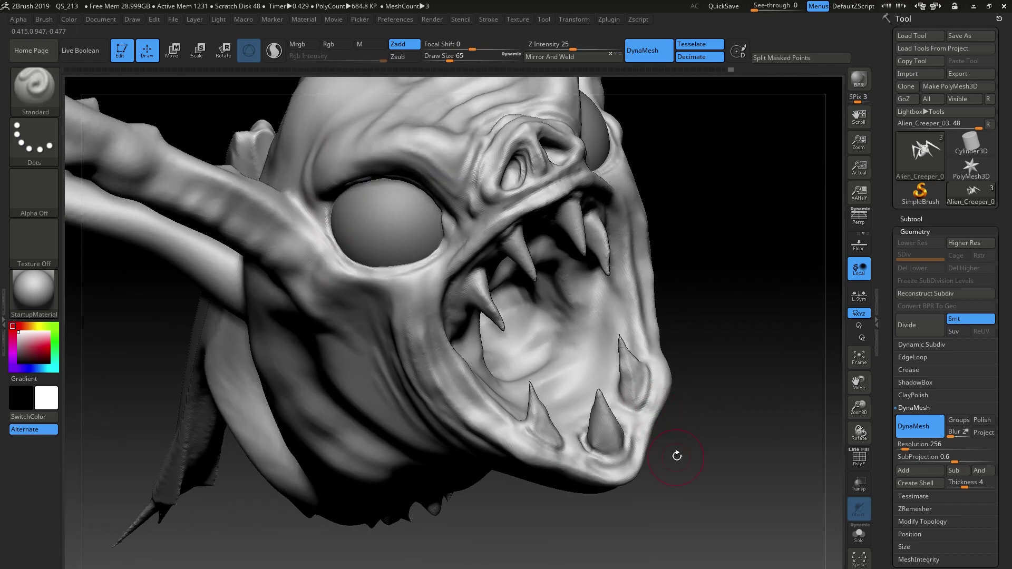
{"action": "key", "text": "space"}
{"action": "left_click_drag", "start_coordinate": [675, 456], "coordinate": [664, 458]}
{"action": "right_click_drag", "start_coordinate": [370, 171], "coordinate": [401, 136]}
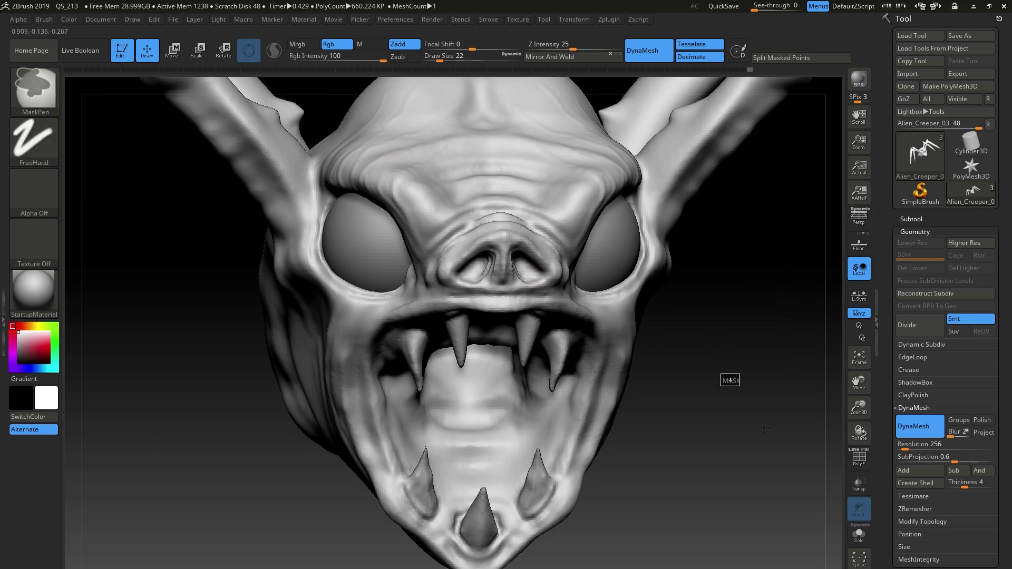
Step: Carve a ring groove around the front leg just below the knee with the inverted Standard brush at draw size 22 and smooth its edge
{"action": "right_click_drag", "start_coordinate": [729, 379], "coordinate": [622, 414], "text": "ctrl"}
{"action": "mouse_move", "coordinate": [622, 414]}
{"action": "right_mouse_down"}
{"action": "mouse_move", "coordinate": [599, 403]}
{"action": "mouse_move", "coordinate": [611, 403]}
{"action": "mouse_move", "coordinate": [538, 466]}
{"action": "right_mouse_up"}
{"action": "right_click_drag", "start_coordinate": [538, 466], "coordinate": [560, 461]}
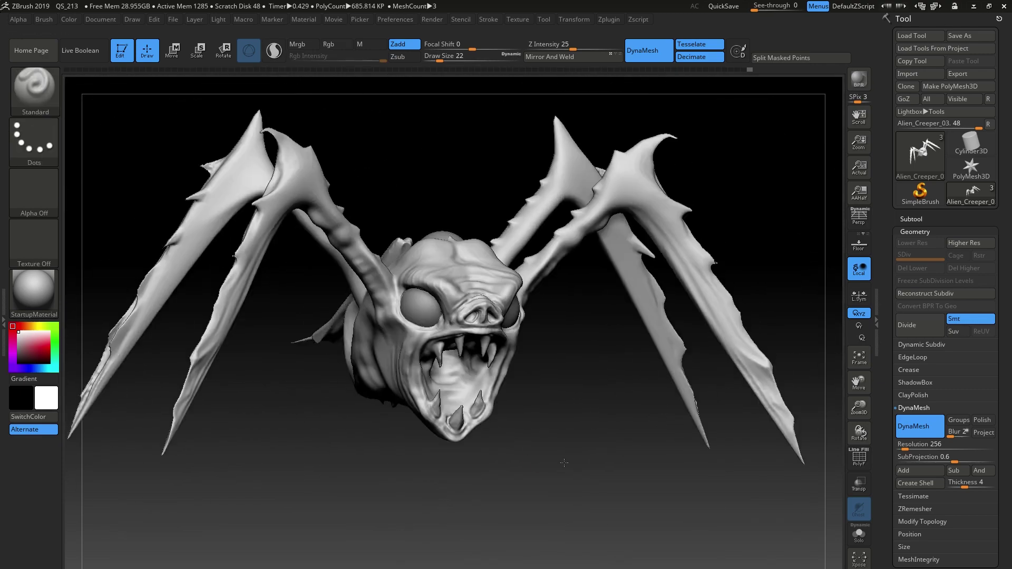
{"action": "mouse_move", "coordinate": [513, 530]}
{"action": "right_mouse_down", "text": "ctrl"}
{"action": "mouse_move", "coordinate": [393, 468]}
{"action": "mouse_move", "coordinate": [495, 518]}
{"action": "right_mouse_up", "text": "ctrl"}
{"action": "mouse_move", "coordinate": [399, 197]}
{"action": "left_mouse_down", "text": "alt"}
{"action": "mouse_move", "coordinate": [361, 258]}
{"action": "mouse_move", "coordinate": [365, 243]}
{"action": "left_mouse_up", "text": "alt"}
{"action": "left_click_drag", "start_coordinate": [385, 244], "coordinate": [387, 215], "text": "shift"}
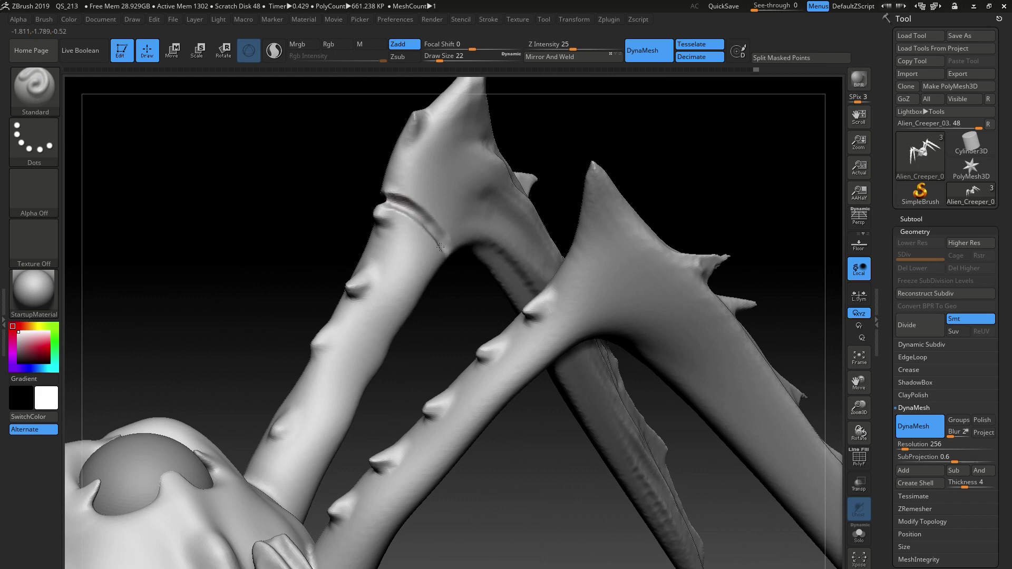
{"action": "mouse_move", "coordinate": [441, 247]}
{"action": "right_mouse_down"}
{"action": "mouse_move", "coordinate": [532, 200]}
{"action": "mouse_move", "coordinate": [474, 274]}
{"action": "right_mouse_up"}
{"action": "mouse_move", "coordinate": [417, 186]}
{"action": "left_mouse_down", "text": "shift"}
{"action": "mouse_move", "coordinate": [433, 232]}
{"action": "mouse_move", "coordinate": [425, 206]}
{"action": "left_mouse_up", "text": "shift"}
Step: Deepen and sharpen the front leg's knee joint groove with the inverted Standard brush at draw size 9
{"action": "key", "text": "space"}
{"action": "left_click_drag", "start_coordinate": [387, 315], "coordinate": [381, 315]}
{"action": "left_click_drag", "start_coordinate": [419, 186], "coordinate": [435, 229], "text": "shift"}
{"action": "right_click_drag", "start_coordinate": [448, 295], "coordinate": [459, 216]}
{"action": "left_click_drag", "start_coordinate": [458, 169], "coordinate": [422, 204], "text": "alt"}
{"action": "right_click_drag", "start_coordinate": [442, 296], "coordinate": [506, 317]}
{"action": "left_click_drag", "start_coordinate": [460, 198], "coordinate": [427, 203], "text": "alt"}
{"action": "right_click_drag", "start_coordinate": [402, 190], "coordinate": [398, 174]}
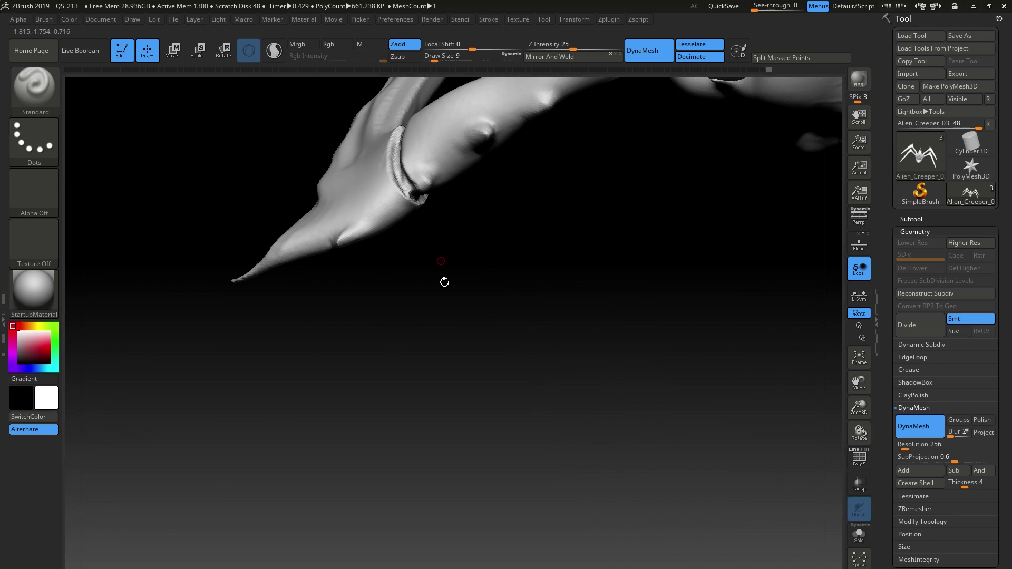
Step: Smooth the front leg around its knee joint groove on all sides with the Smooth brush at draw size 35
{"action": "mouse_move", "coordinate": [444, 282]}
{"action": "right_mouse_down"}
{"action": "mouse_move", "coordinate": [527, 334]}
{"action": "mouse_move", "coordinate": [350, 502]}
{"action": "right_mouse_up"}
{"action": "key", "text": "b"}
{"action": "key", "text": "m"}
{"action": "key", "text": "v"}
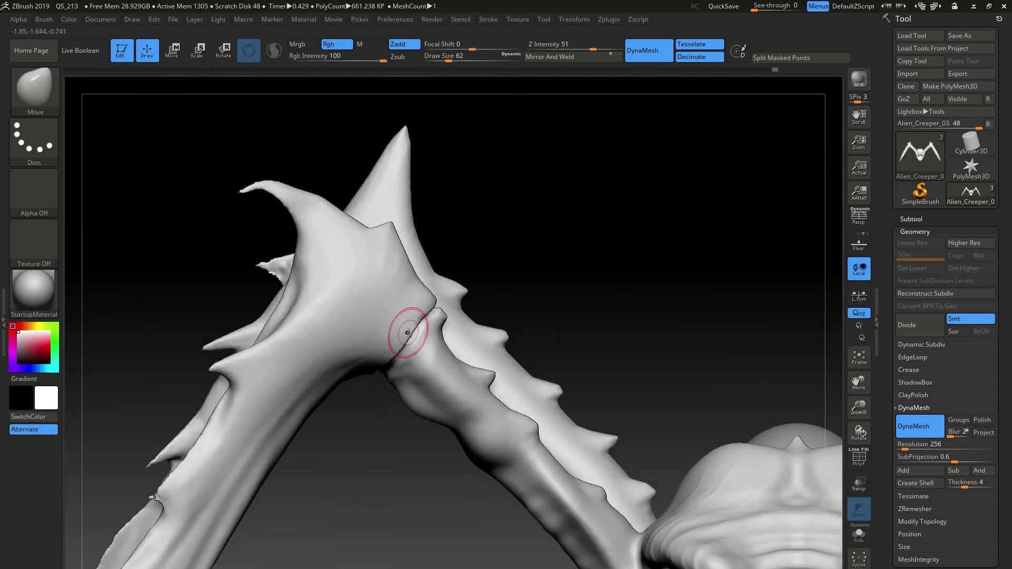
{"action": "mouse_move", "coordinate": [408, 332]}
{"action": "right_mouse_down"}
{"action": "mouse_move", "coordinate": [400, 365]}
{"action": "mouse_move", "coordinate": [337, 388]}
{"action": "right_mouse_up"}
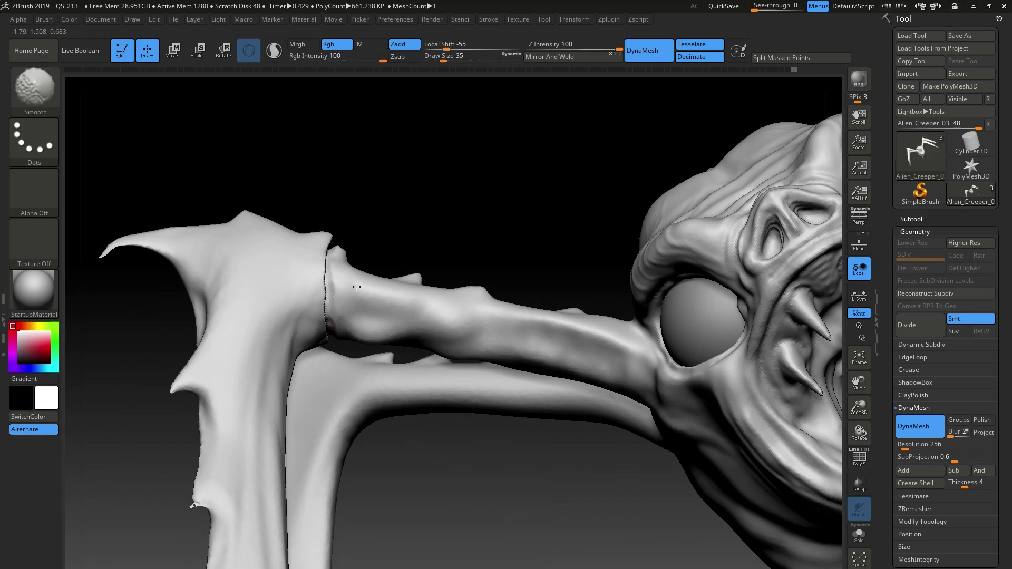
{"action": "left_click_drag", "start_coordinate": [331, 323], "coordinate": [327, 267], "text": "shift"}
{"action": "right_click_drag", "start_coordinate": [364, 232], "coordinate": [397, 274]}
{"action": "mouse_move", "coordinate": [474, 248]}
{"action": "right_mouse_down"}
{"action": "mouse_move", "coordinate": [492, 274]}
{"action": "mouse_move", "coordinate": [506, 338]}
{"action": "right_mouse_up"}
{"action": "left_click_drag", "start_coordinate": [348, 232], "coordinate": [400, 232], "text": "shift"}
{"action": "right_click_drag", "start_coordinate": [469, 265], "coordinate": [434, 252]}
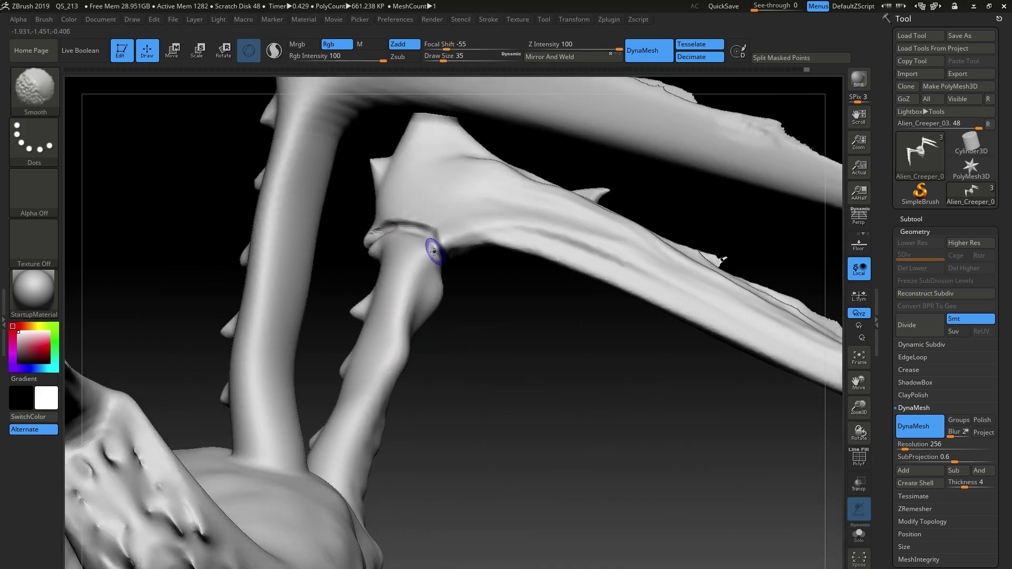
{"action": "mouse_move", "coordinate": [516, 351]}
{"action": "right_mouse_down"}
{"action": "mouse_move", "coordinate": [327, 364]}
{"action": "mouse_move", "coordinate": [295, 380]}
{"action": "right_mouse_up"}
{"action": "left_click_drag", "start_coordinate": [232, 364], "coordinate": [228, 443], "text": "shift"}
{"action": "right_click_drag", "start_coordinate": [210, 469], "coordinate": [253, 448]}
{"action": "left_click_drag", "start_coordinate": [182, 435], "coordinate": [187, 452], "text": "shift"}
Step: Mask the front leg's knee and the start of its lower segment with the MaskLasso brush
{"action": "mouse_move", "coordinate": [338, 321]}
{"action": "right_mouse_down"}
{"action": "mouse_move", "coordinate": [469, 375]}
{"action": "mouse_move", "coordinate": [554, 449]}
{"action": "mouse_move", "coordinate": [557, 437]}
{"action": "mouse_move", "coordinate": [571, 477]}
{"action": "mouse_move", "coordinate": [596, 368]}
{"action": "mouse_move", "coordinate": [607, 469]}
{"action": "right_mouse_up"}
{"action": "key", "text": "space"}
{"action": "left_click", "coordinate": [665, 425]}
{"action": "key", "text": "b"}
{"action": "key", "text": "s"}
{"action": "key", "text": "t"}
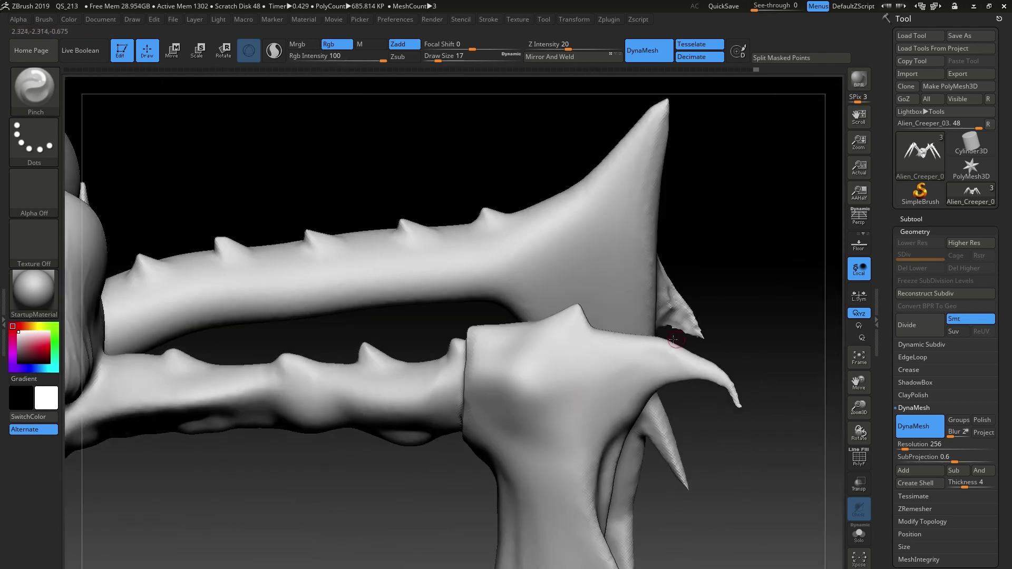
{"action": "left_click_drag", "start_coordinate": [340, 168], "coordinate": [375, 177], "text": "ctrl"}
{"action": "left_click", "coordinate": [34, 90], "text": "ctrl"}
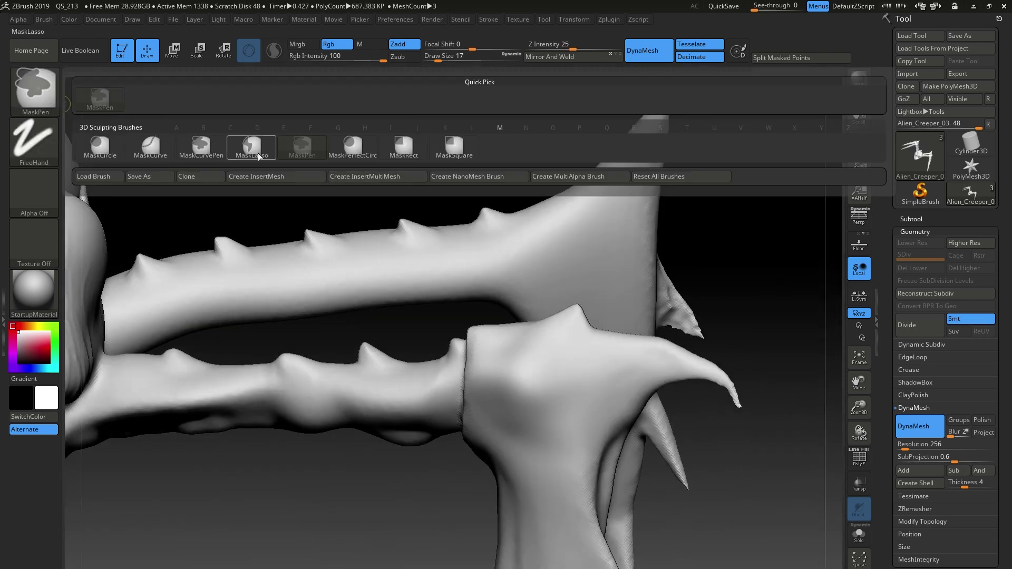
{"action": "left_click", "coordinate": [251, 147], "text": "ctrl"}
{"action": "left_click_drag", "start_coordinate": [464, 335], "coordinate": [463, 343], "text": "ctrl"}
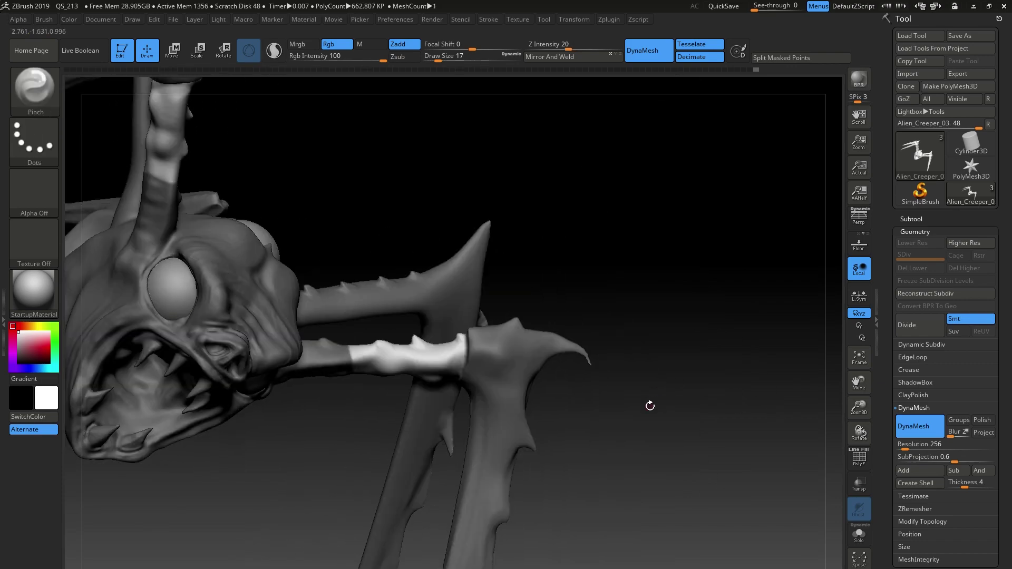
{"action": "left_click_drag", "start_coordinate": [470, 319], "coordinate": [464, 338], "text": "ctrl"}
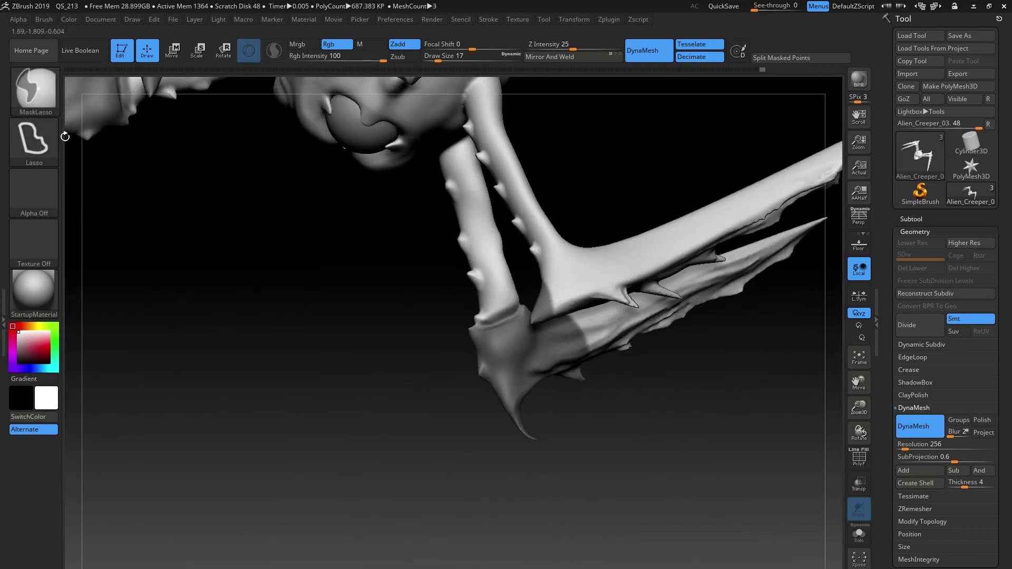
Step: Refine the mask edge at the knee joint with the MaskPen brush and extend the mask over the whole lower front leg segment
{"action": "left_click", "coordinate": [35, 90]}
{"action": "left_click", "coordinate": [302, 147]}
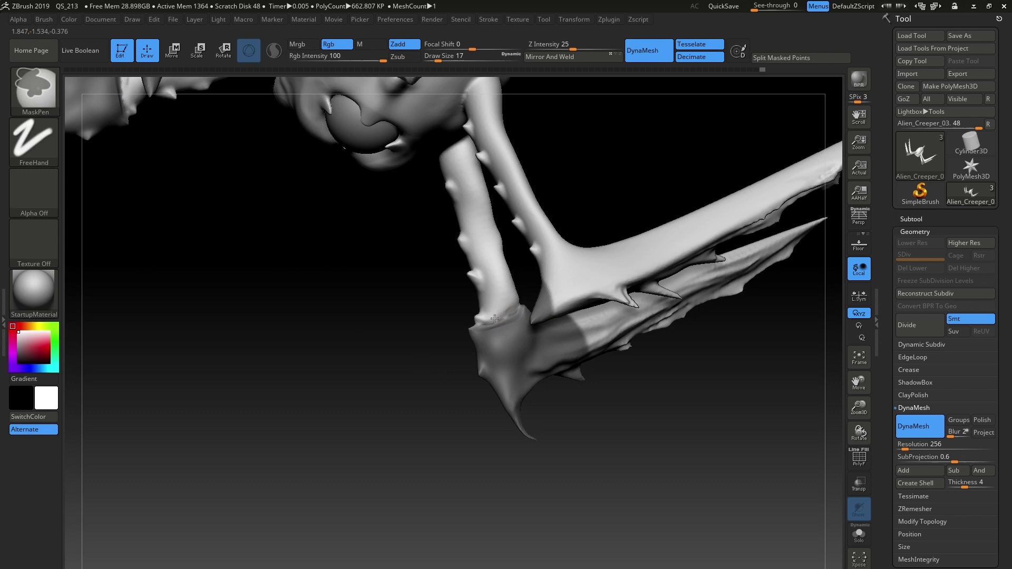
{"action": "left_click_drag", "start_coordinate": [592, 406], "coordinate": [576, 385]}
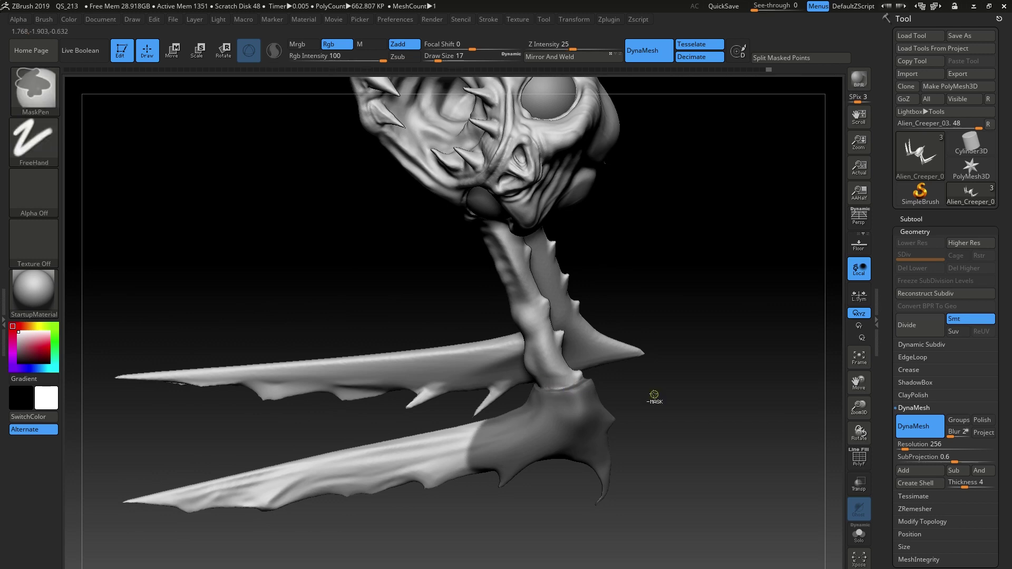
{"action": "left_click_drag", "start_coordinate": [535, 509], "coordinate": [522, 484]}
{"action": "left_click_drag", "start_coordinate": [506, 388], "coordinate": [107, 511], "text": "ctrl"}
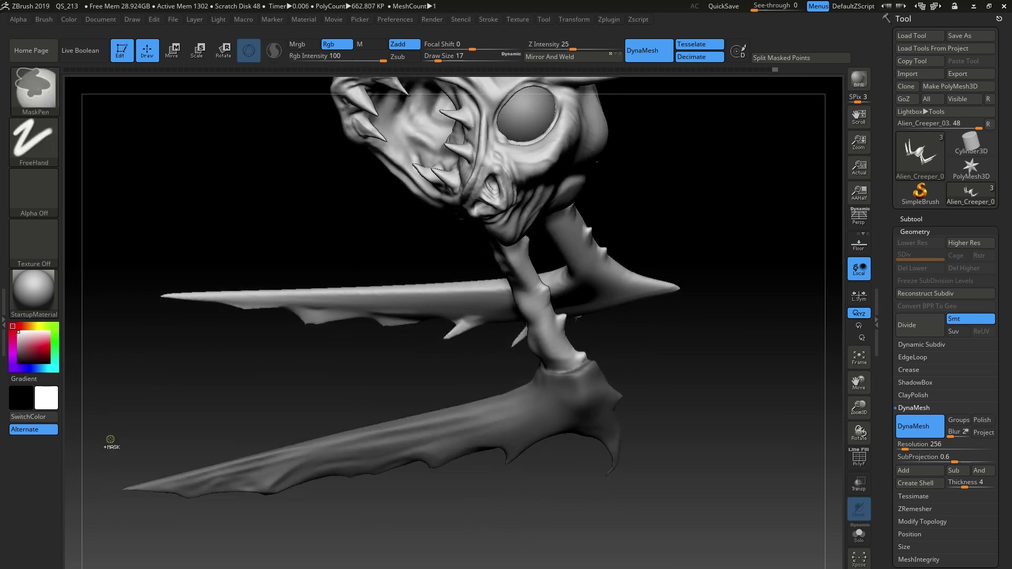
Step: Invert the mask and reposition the front legs' lower segments at the knee joints with the Move gizmo
{"action": "left_click_drag", "start_coordinate": [669, 417], "coordinate": [738, 417]}
{"action": "left_click", "coordinate": [723, 418], "text": "ctrl"}
{"action": "key", "text": "w"}
{"action": "left_click_drag", "start_coordinate": [695, 295], "coordinate": [619, 234]}
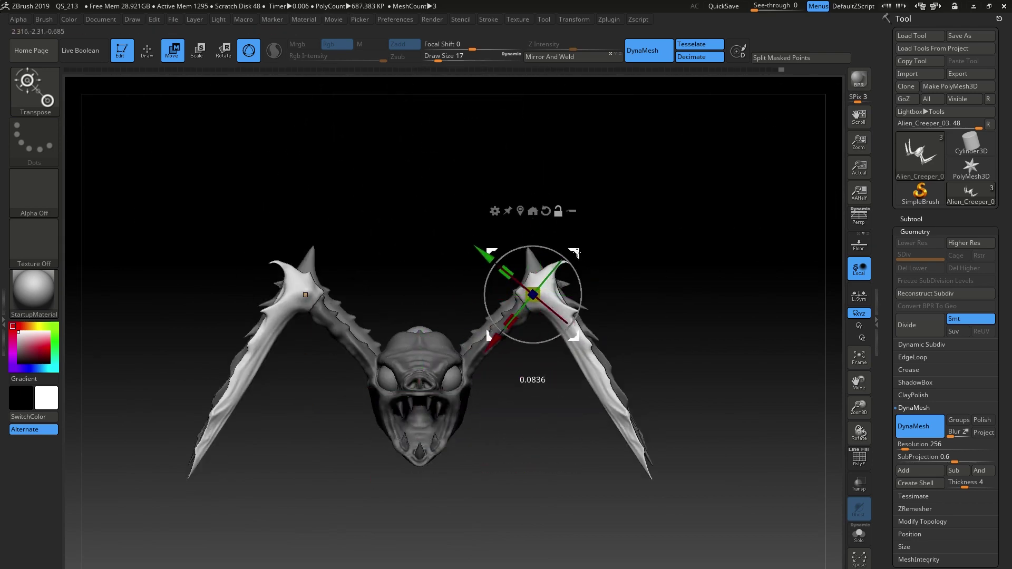
{"action": "left_click_drag", "start_coordinate": [493, 343], "coordinate": [492, 345]}
{"action": "left_click_drag", "start_coordinate": [527, 411], "coordinate": [569, 380]}
{"action": "mouse_move", "coordinate": [513, 340]}
{"action": "left_mouse_down"}
{"action": "mouse_move", "coordinate": [517, 328]}
{"action": "mouse_move", "coordinate": [513, 340]}
{"action": "mouse_move", "coordinate": [569, 364]}
{"action": "mouse_move", "coordinate": [580, 346]}
{"action": "mouse_move", "coordinate": [525, 372]}
{"action": "mouse_move", "coordinate": [452, 364]}
{"action": "mouse_move", "coordinate": [689, 388]}
{"action": "mouse_move", "coordinate": [646, 412]}
{"action": "left_mouse_up"}
{"action": "left_click_drag", "start_coordinate": [637, 263], "coordinate": [633, 271], "text": "ctrl"}
{"action": "key", "text": "ctrl+z"}
{"action": "key", "text": "q"}
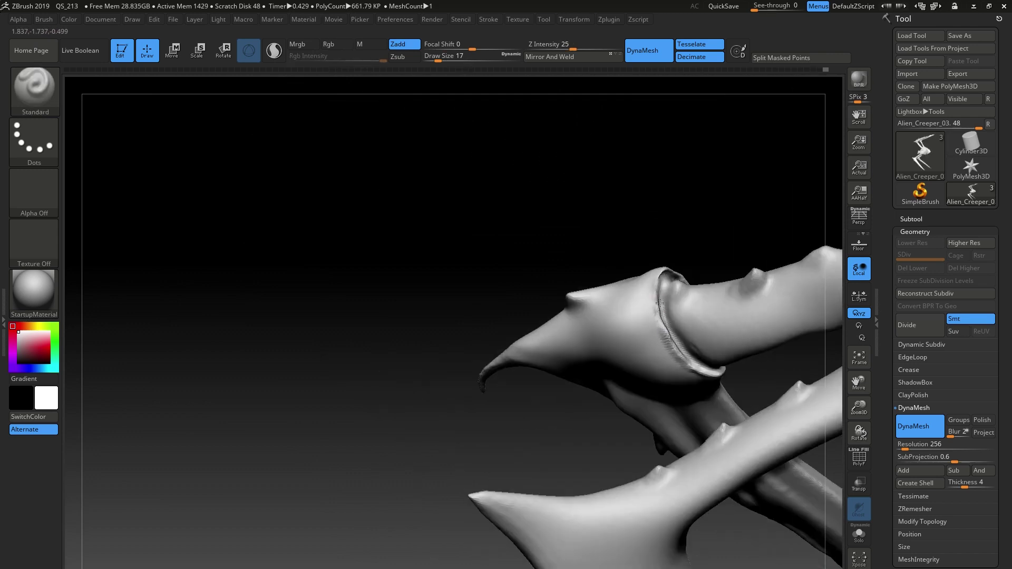
Step: Refine the rim of the front leg's knee joint with the Standard brush at draw size 17
{"action": "left_click_drag", "start_coordinate": [659, 291], "coordinate": [666, 273]}
{"action": "mouse_move", "coordinate": [690, 232]}
{"action": "left_mouse_down"}
{"action": "mouse_move", "coordinate": [728, 235]}
{"action": "mouse_move", "coordinate": [714, 219]}
{"action": "left_mouse_up"}
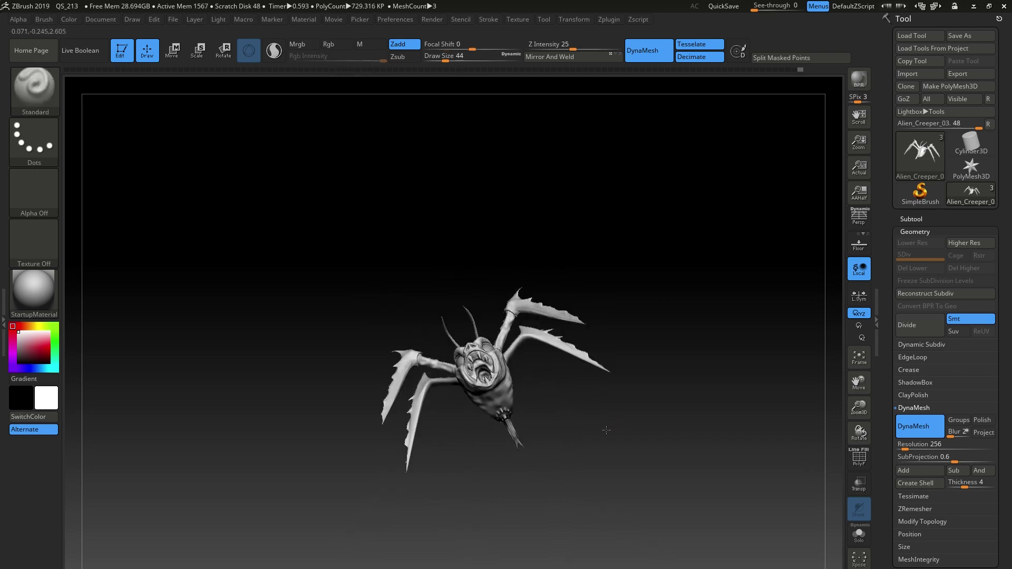
{"action": "left_click_drag", "start_coordinate": [601, 430], "coordinate": [522, 469]}
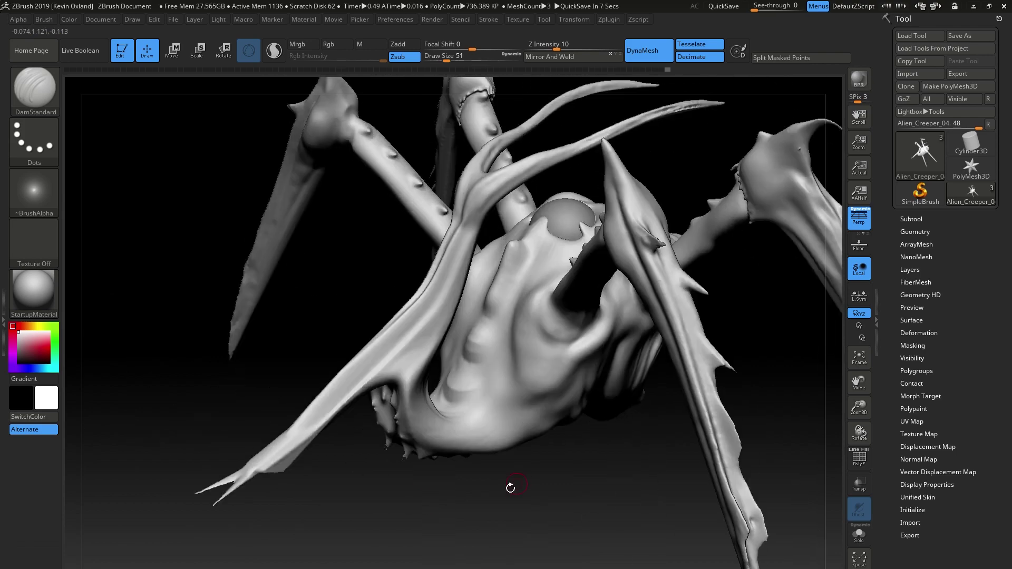
Step: Sculpt wrinkles across the inner bend of the tail with the Standard brush at draw size 51
{"action": "key", "text": "b"}
{"action": "key", "text": "s"}
{"action": "key", "text": "t"}
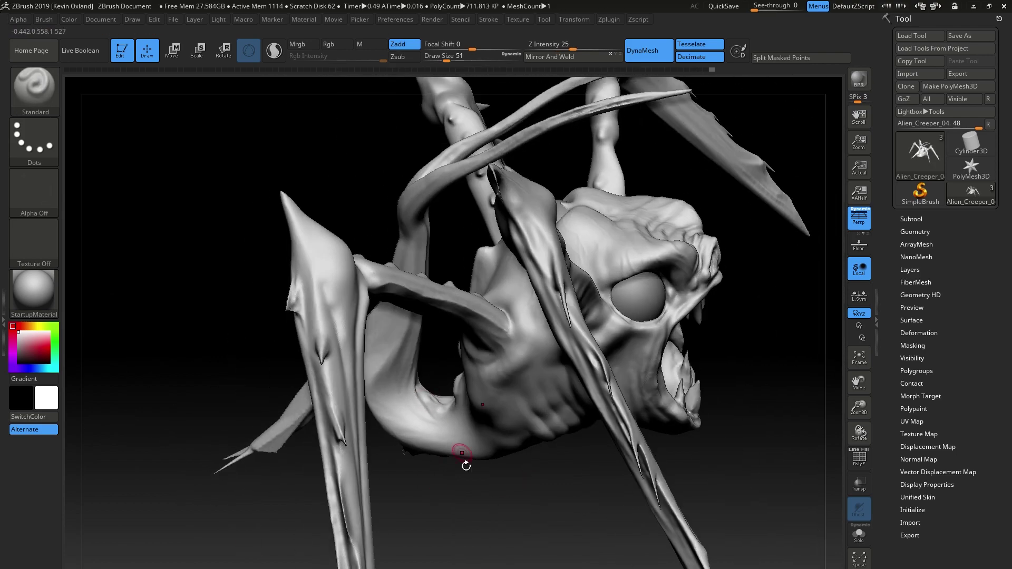
{"action": "mouse_move", "coordinate": [466, 466]}
{"action": "left_mouse_down"}
{"action": "mouse_move", "coordinate": [513, 494]}
{"action": "mouse_move", "coordinate": [452, 491]}
{"action": "mouse_move", "coordinate": [430, 416]}
{"action": "mouse_move", "coordinate": [491, 510]}
{"action": "left_mouse_up"}
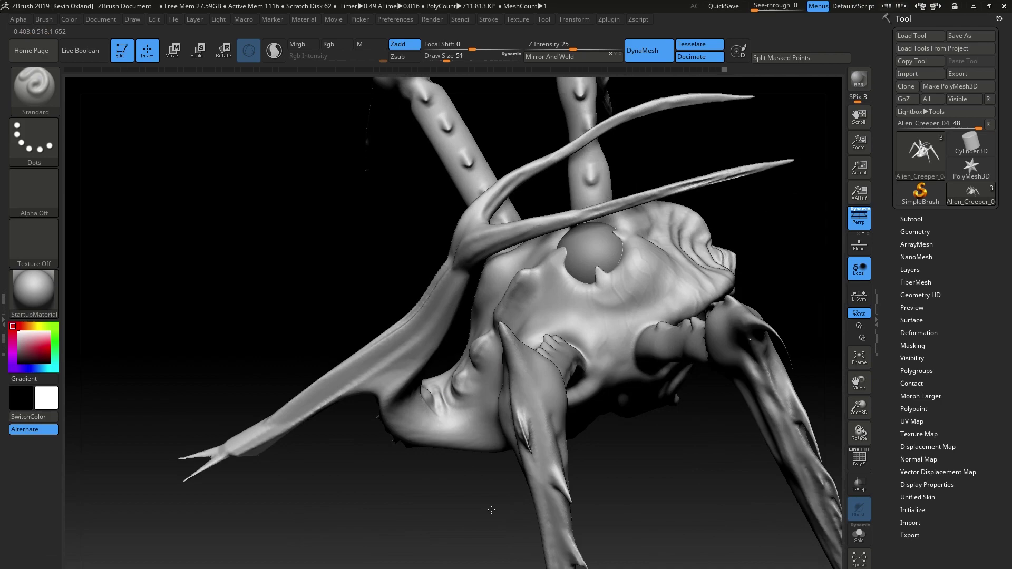
{"action": "mouse_move", "coordinate": [491, 510]}
{"action": "right_mouse_down"}
{"action": "mouse_move", "coordinate": [428, 389]}
{"action": "mouse_move", "coordinate": [413, 400]}
{"action": "mouse_move", "coordinate": [448, 406]}
{"action": "mouse_move", "coordinate": [420, 396]}
{"action": "mouse_move", "coordinate": [429, 451]}
{"action": "mouse_move", "coordinate": [445, 385]}
{"action": "mouse_move", "coordinate": [425, 402]}
{"action": "mouse_move", "coordinate": [423, 493]}
{"action": "mouse_move", "coordinate": [278, 471]}
{"action": "right_mouse_up"}
{"action": "key", "text": "b"}
{"action": "key", "text": "d"}
{"action": "key", "text": "s"}
{"action": "key", "text": "b"}
{"action": "key", "text": "s"}
{"action": "key", "text": "t"}
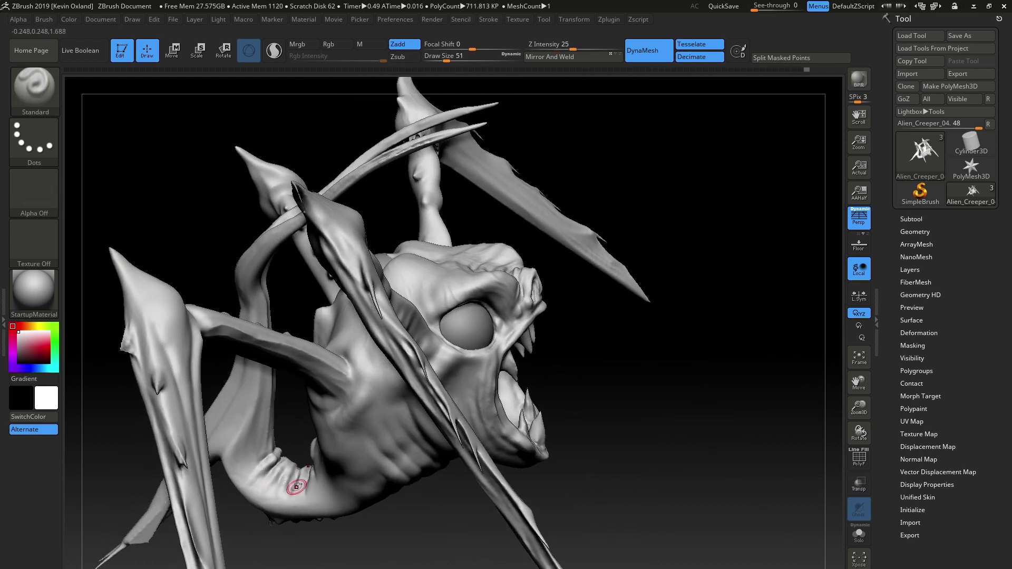
{"action": "left_click_drag", "start_coordinate": [296, 487], "coordinate": [309, 491]}
Step: Soften the wrinkles along the tail's bend with the Smooth brush at draw size 51
{"action": "right_click_drag", "start_coordinate": [316, 496], "coordinate": [448, 519]}
{"action": "left_click_drag", "start_coordinate": [296, 513], "coordinate": [293, 501], "text": "shift"}
{"action": "right_click_drag", "start_coordinate": [296, 504], "coordinate": [169, 498]}
{"action": "left_click_drag", "start_coordinate": [279, 480], "coordinate": [275, 490], "text": "shift"}
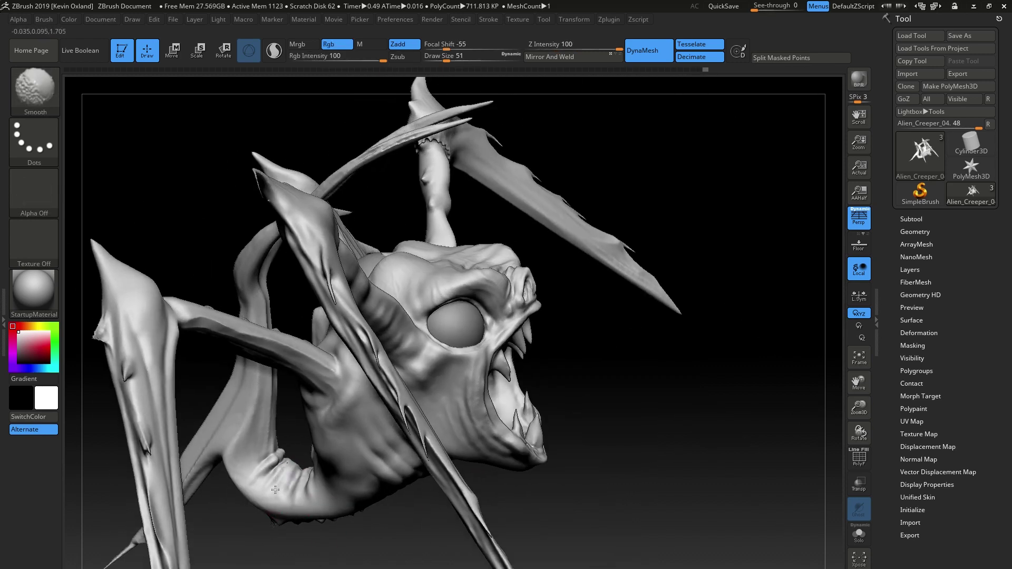
Step: Set the Standard brush to a Spray stroke with a speckled alpha, draw size 149 and Z intensity 12
{"action": "mouse_move", "coordinate": [369, 443]}
{"action": "right_mouse_down", "text": "ctrl"}
{"action": "mouse_move", "coordinate": [596, 346]}
{"action": "mouse_move", "coordinate": [477, 500]}
{"action": "mouse_move", "coordinate": [511, 483]}
{"action": "right_mouse_up", "text": "ctrl"}
{"action": "mouse_move", "coordinate": [831, 306]}
{"action": "right_mouse_down"}
{"action": "mouse_move", "coordinate": [583, 474]}
{"action": "mouse_move", "coordinate": [533, 493]}
{"action": "right_mouse_up"}
{"action": "left_click", "coordinate": [34, 141]}
{"action": "left_click", "coordinate": [278, 158]}
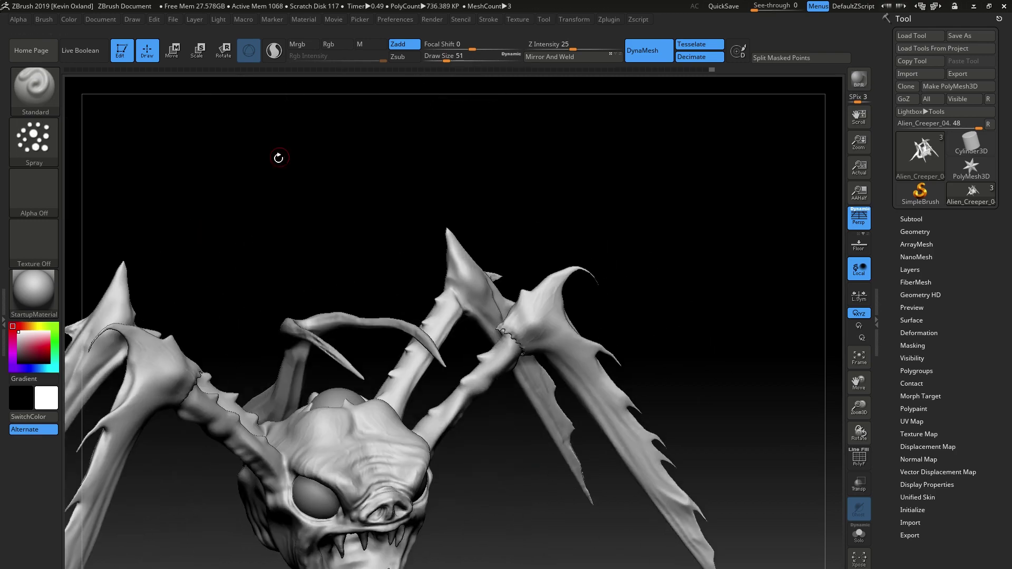
{"action": "left_click", "coordinate": [33, 192]}
{"action": "left_click", "coordinate": [442, 203]}
{"action": "left_click_drag", "start_coordinate": [446, 61], "coordinate": [461, 61]}
{"action": "mouse_move", "coordinate": [527, 475]}
{"action": "right_mouse_down"}
{"action": "mouse_move", "coordinate": [485, 496]}
{"action": "mouse_move", "coordinate": [496, 522]}
{"action": "right_mouse_up"}
{"action": "key", "text": "space"}
{"action": "left_click_drag", "start_coordinate": [568, 485], "coordinate": [558, 484]}
Step: Spray bumpy skin texture over the top of the head and the forehead at draw size 149
{"action": "left_click_drag", "start_coordinate": [361, 428], "coordinate": [339, 440]}
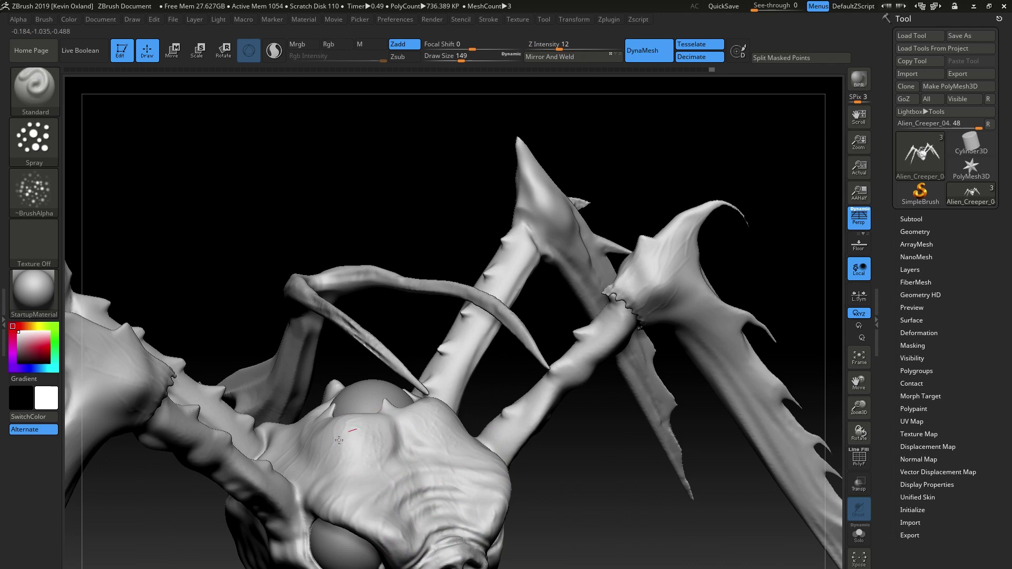
{"action": "left_click_drag", "start_coordinate": [407, 419], "coordinate": [412, 467]}
{"action": "mouse_move", "coordinate": [364, 495]}
{"action": "right_mouse_down"}
{"action": "mouse_move", "coordinate": [237, 491]}
{"action": "mouse_move", "coordinate": [312, 488]}
{"action": "right_mouse_up"}
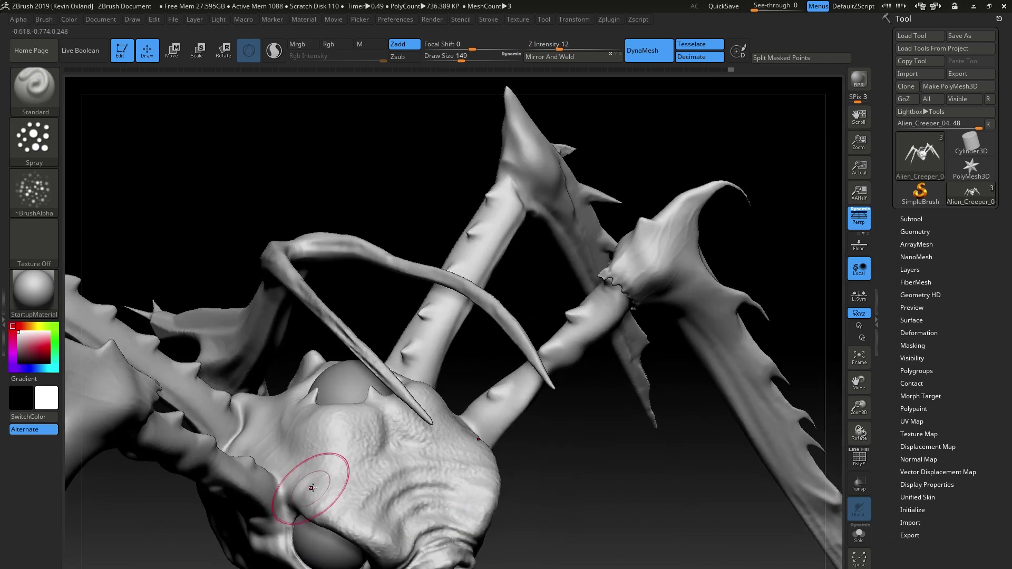
{"action": "right_click_drag", "start_coordinate": [403, 393], "coordinate": [269, 539]}
Step: Spray bumpy skin texture over the creature's back, flanks and underside at draw size 149
{"action": "right_click_drag", "start_coordinate": [596, 450], "coordinate": [221, 458]}
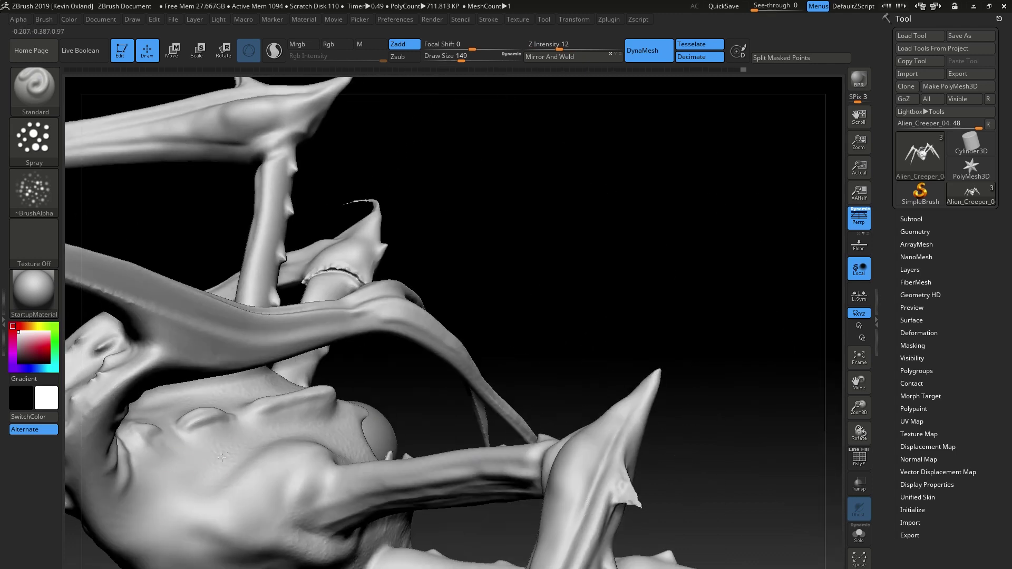
{"action": "right_click_drag", "start_coordinate": [303, 449], "coordinate": [551, 434]}
{"action": "left_click_drag", "start_coordinate": [193, 421], "coordinate": [307, 461]}
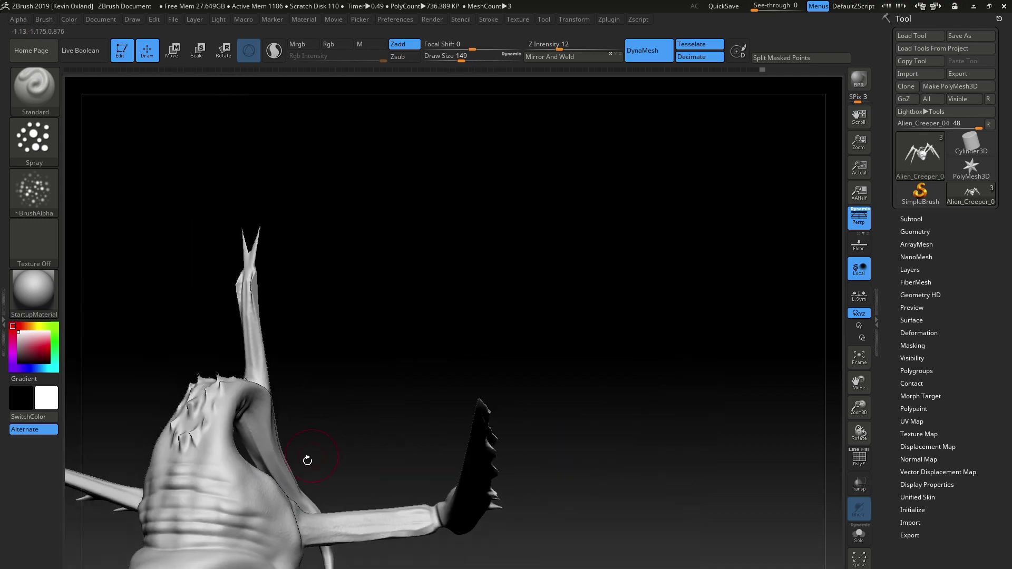
{"action": "left_click_drag", "start_coordinate": [284, 536], "coordinate": [291, 540]}
{"action": "mouse_move", "coordinate": [291, 540]}
{"action": "right_mouse_down"}
{"action": "mouse_move", "coordinate": [422, 507]}
{"action": "mouse_move", "coordinate": [393, 549]}
{"action": "mouse_move", "coordinate": [540, 360]}
{"action": "mouse_move", "coordinate": [595, 429]}
{"action": "mouse_move", "coordinate": [495, 395]}
{"action": "right_mouse_up"}
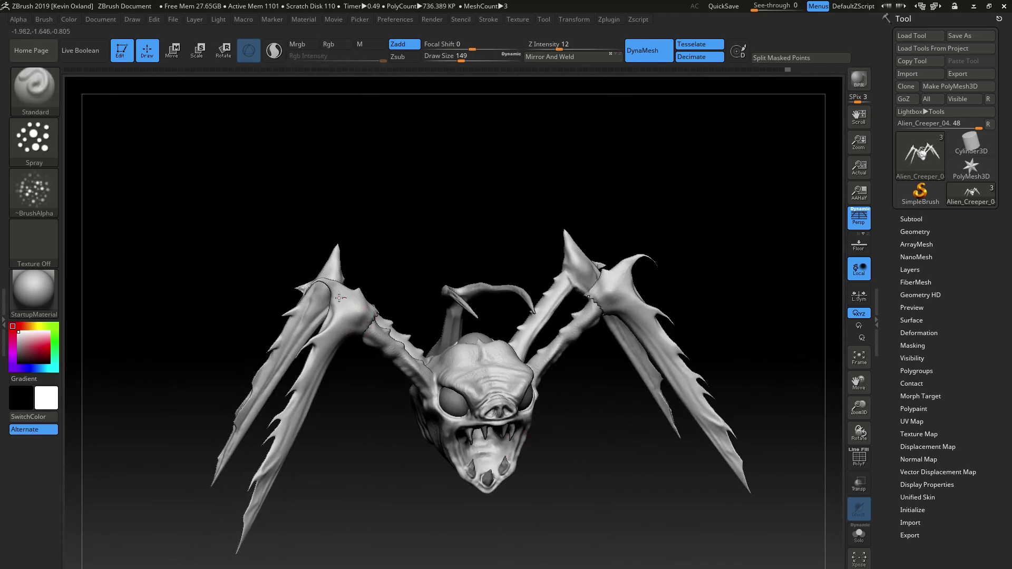
Step: Spray bumpy skin texture over the legs and the sides of the body with the Standard brush at draw size 104
{"action": "right_click_drag", "start_coordinate": [300, 478], "coordinate": [323, 451]}
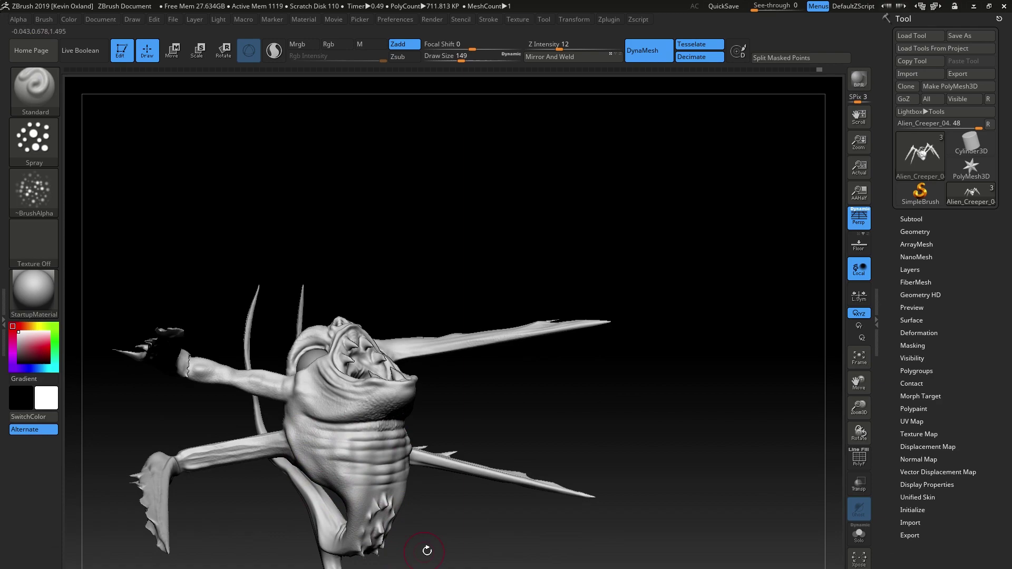
{"action": "mouse_move", "coordinate": [427, 551]}
{"action": "right_mouse_down"}
{"action": "mouse_move", "coordinate": [490, 474]}
{"action": "mouse_move", "coordinate": [583, 300]}
{"action": "mouse_move", "coordinate": [655, 402]}
{"action": "mouse_move", "coordinate": [543, 400]}
{"action": "mouse_move", "coordinate": [255, 526]}
{"action": "mouse_move", "coordinate": [368, 301]}
{"action": "mouse_move", "coordinate": [255, 499]}
{"action": "mouse_move", "coordinate": [339, 395]}
{"action": "mouse_move", "coordinate": [452, 430]}
{"action": "mouse_move", "coordinate": [396, 419]}
{"action": "mouse_move", "coordinate": [513, 506]}
{"action": "mouse_move", "coordinate": [526, 504]}
{"action": "mouse_move", "coordinate": [502, 391]}
{"action": "mouse_move", "coordinate": [569, 343]}
{"action": "right_mouse_up"}
{"action": "key", "text": "b"}
{"action": "key", "text": "s"}
{"action": "key", "text": "t"}
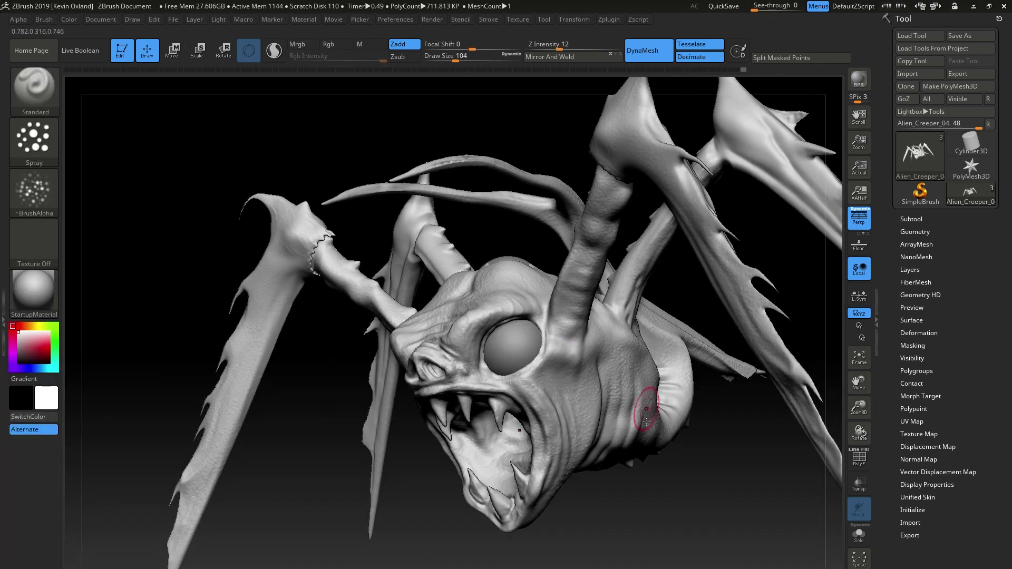
{"action": "right_click_drag", "start_coordinate": [646, 406], "coordinate": [425, 510]}
{"action": "key", "text": "shift"}
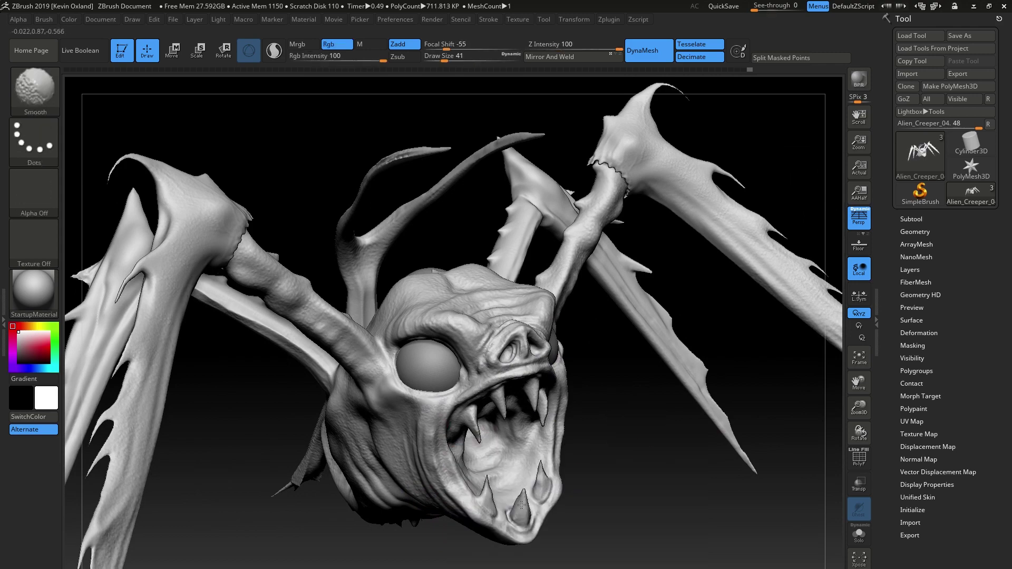
Step: Spray more skin texture over the body with the Standard brush at draw size 163
{"action": "right_click_drag", "start_coordinate": [521, 505], "coordinate": [370, 474]}
{"action": "mouse_move", "coordinate": [551, 406]}
{"action": "right_mouse_down"}
{"action": "mouse_move", "coordinate": [762, 378]}
{"action": "mouse_move", "coordinate": [574, 511]}
{"action": "mouse_move", "coordinate": [516, 473]}
{"action": "mouse_move", "coordinate": [532, 369]}
{"action": "mouse_move", "coordinate": [547, 483]}
{"action": "right_mouse_up"}
{"action": "key", "text": "space"}
{"action": "left_click_drag", "start_coordinate": [595, 424], "coordinate": [614, 425]}
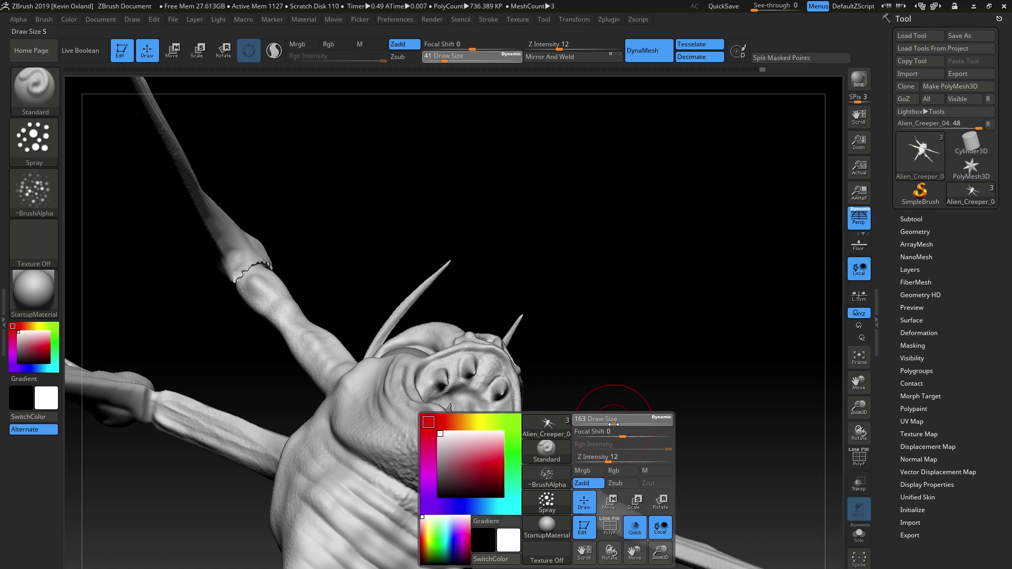
{"action": "right_click_drag", "start_coordinate": [606, 448], "coordinate": [549, 501]}
Step: Reduce the draw size and soften parts of the sprayed skin texture with the Smooth brush
{"action": "key", "text": "space"}
{"action": "left_click_drag", "start_coordinate": [594, 448], "coordinate": [576, 448]}
{"action": "key", "text": "shift"}
{"action": "key", "text": "shift"}
{"action": "mouse_move", "coordinate": [400, 533]}
{"action": "right_mouse_down"}
{"action": "mouse_move", "coordinate": [416, 474]}
{"action": "mouse_move", "coordinate": [490, 490]}
{"action": "right_mouse_up"}
{"action": "left_click_drag", "start_coordinate": [490, 491], "coordinate": [479, 533], "text": "shift"}
{"action": "mouse_move", "coordinate": [479, 533]}
{"action": "right_mouse_down"}
{"action": "mouse_move", "coordinate": [391, 459]}
{"action": "mouse_move", "coordinate": [560, 556]}
{"action": "mouse_move", "coordinate": [527, 432]}
{"action": "mouse_move", "coordinate": [475, 369]}
{"action": "right_mouse_up"}
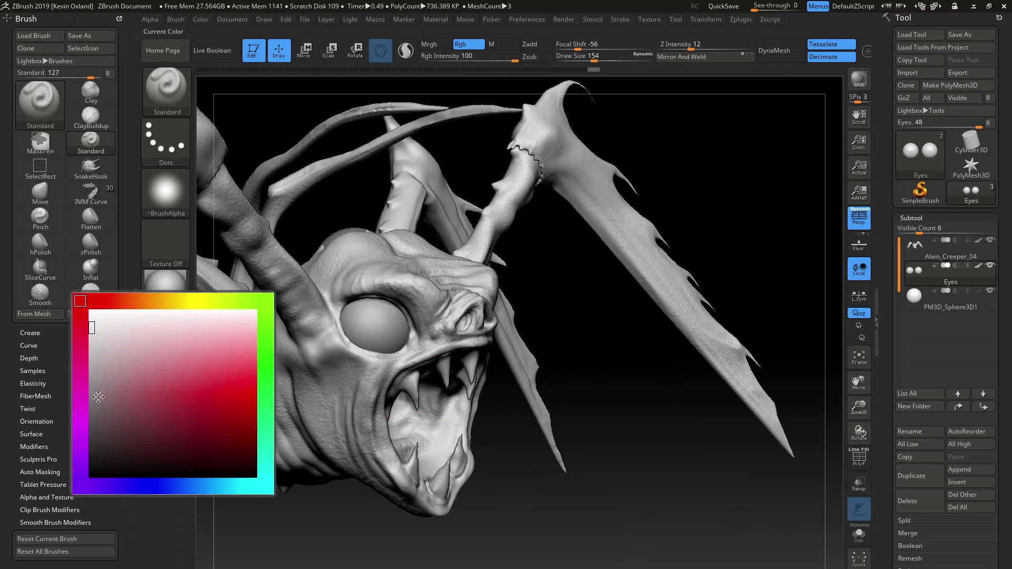
Step: Paint small dark pupils on the front eyes of the Eyes subtool using Rgb only at draw size 17
{"action": "key", "text": "space"}
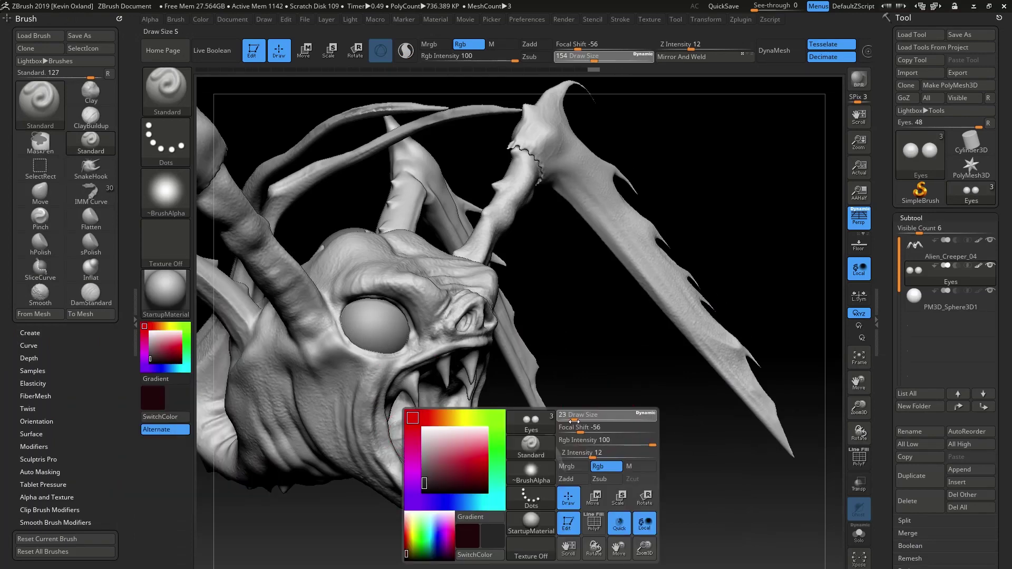
{"action": "left_click_drag", "start_coordinate": [574, 422], "coordinate": [572, 422]}
{"action": "left_click_drag", "start_coordinate": [572, 449], "coordinate": [496, 465]}
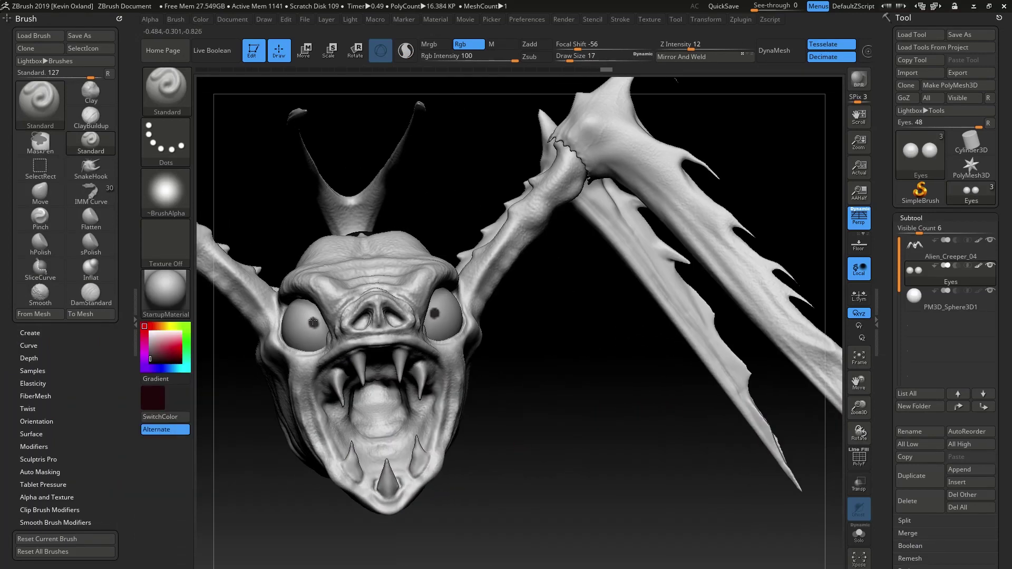
{"action": "left_click_drag", "start_coordinate": [313, 321], "coordinate": [315, 322]}
{"action": "mouse_move", "coordinate": [532, 390]}
{"action": "right_mouse_down"}
{"action": "mouse_move", "coordinate": [488, 414]}
{"action": "mouse_move", "coordinate": [507, 474]}
{"action": "right_mouse_up"}
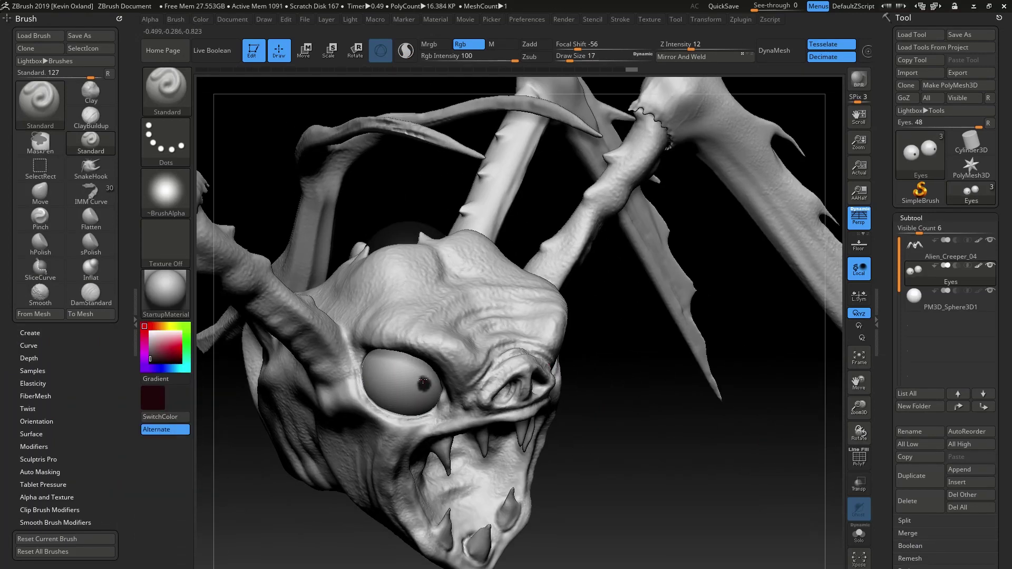
Step: Paint dark red irises around the pupils of the front eyes at draw size 17
{"action": "right_click_drag", "start_coordinate": [431, 383], "coordinate": [604, 429]}
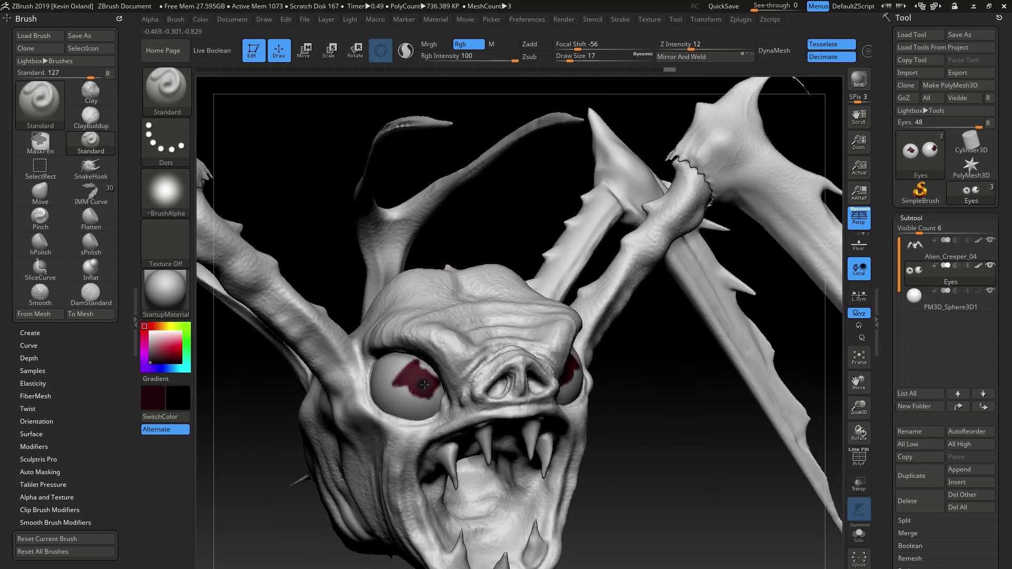
{"action": "right_click_drag", "start_coordinate": [656, 416], "coordinate": [416, 377]}
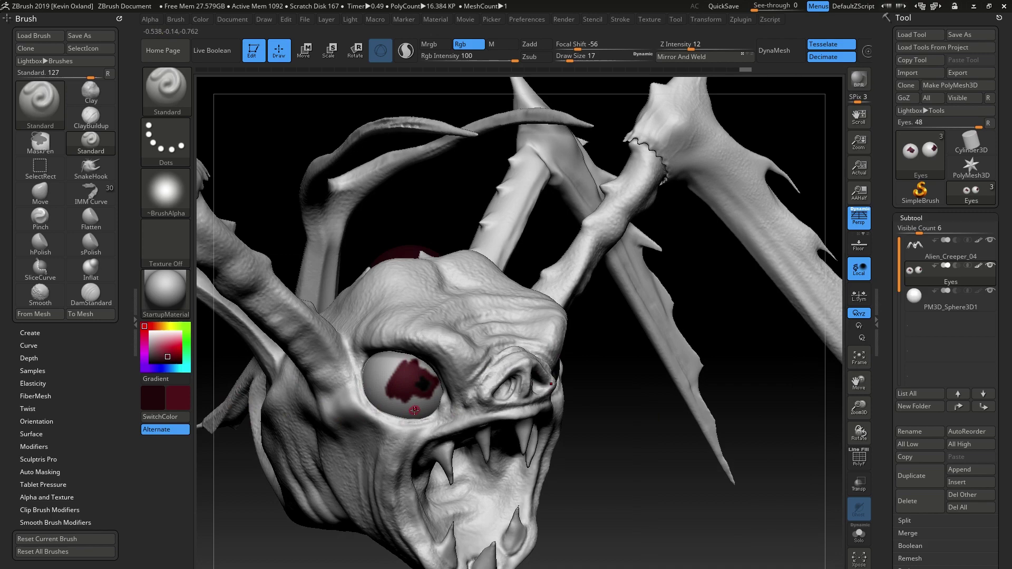
{"action": "left_click_drag", "start_coordinate": [415, 410], "coordinate": [373, 355]}
{"action": "left_click_drag", "start_coordinate": [437, 368], "coordinate": [414, 360]}
{"action": "right_click_drag", "start_coordinate": [659, 416], "coordinate": [569, 416]}
Step: Hide the Alien_Creeper_04 subtool and continue painting colour across the exposed eyeballs
{"action": "left_click", "coordinate": [990, 240]}
{"action": "mouse_move", "coordinate": [448, 364]}
{"action": "left_mouse_down"}
{"action": "mouse_move", "coordinate": [445, 417]}
{"action": "mouse_move", "coordinate": [382, 420]}
{"action": "left_mouse_up"}
{"action": "right_click_drag", "start_coordinate": [574, 364], "coordinate": [501, 337]}
{"action": "left_click_drag", "start_coordinate": [369, 353], "coordinate": [422, 335]}
{"action": "left_click_drag", "start_coordinate": [448, 285], "coordinate": [463, 321]}
{"action": "mouse_move", "coordinate": [506, 432]}
{"action": "right_mouse_down"}
{"action": "mouse_move", "coordinate": [479, 422]}
{"action": "mouse_move", "coordinate": [569, 400]}
{"action": "right_mouse_up"}
{"action": "mouse_move", "coordinate": [421, 295]}
{"action": "left_mouse_down"}
{"action": "mouse_move", "coordinate": [448, 321]}
{"action": "mouse_move", "coordinate": [406, 343]}
{"action": "left_mouse_up"}
{"action": "right_click_drag", "start_coordinate": [485, 417], "coordinate": [559, 417]}
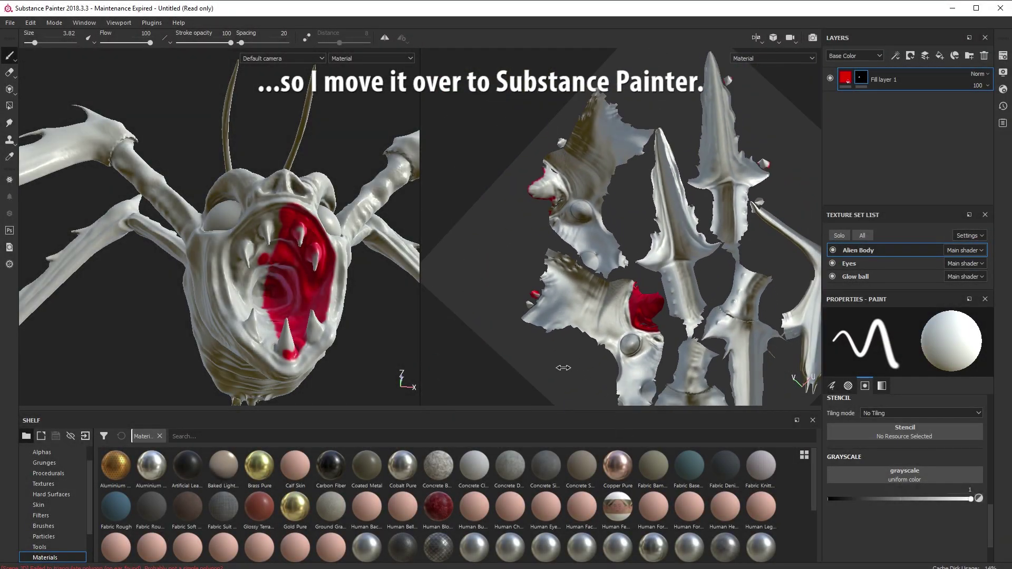
Step: In Substance Painter, paint the red fill layer's mask across the mouth interior at brush size 5.08, undoing stray strokes
{"action": "right_click_drag", "start_coordinate": [562, 368], "coordinate": [539, 364], "text": "ctrl"}
{"action": "right_click_drag", "start_coordinate": [540, 340], "coordinate": [524, 285], "text": "alt"}
{"action": "middle_click_drag", "start_coordinate": [703, 357], "coordinate": [644, 303], "text": "alt"}
{"action": "scroll", "coordinate": [521, 218], "scroll_direction": "up", "scroll_amount": 4}
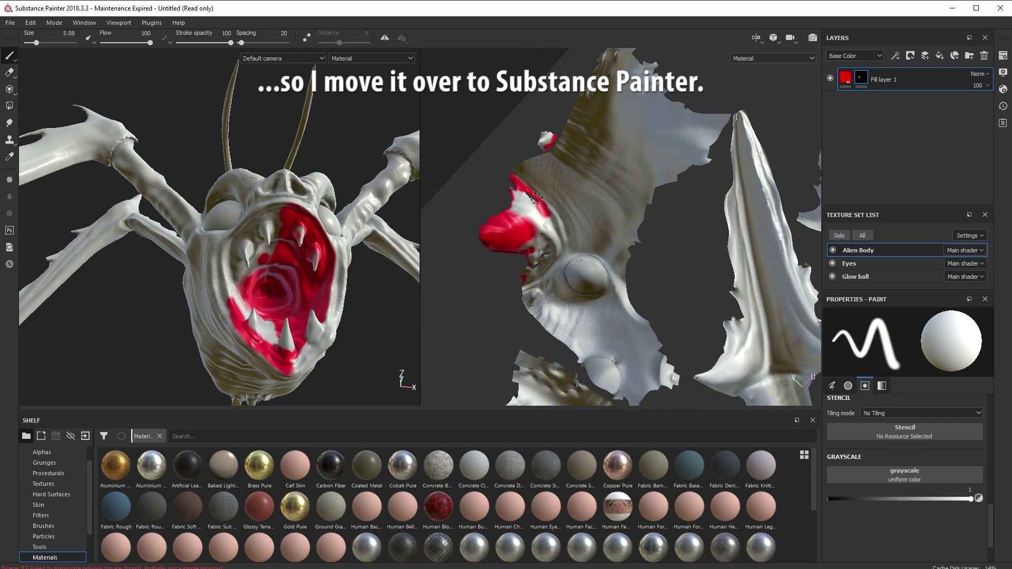
{"action": "key", "text": "ctrl"}
{"action": "key", "text": "ctrl+z"}
{"action": "key", "text": "ctrl+z"}
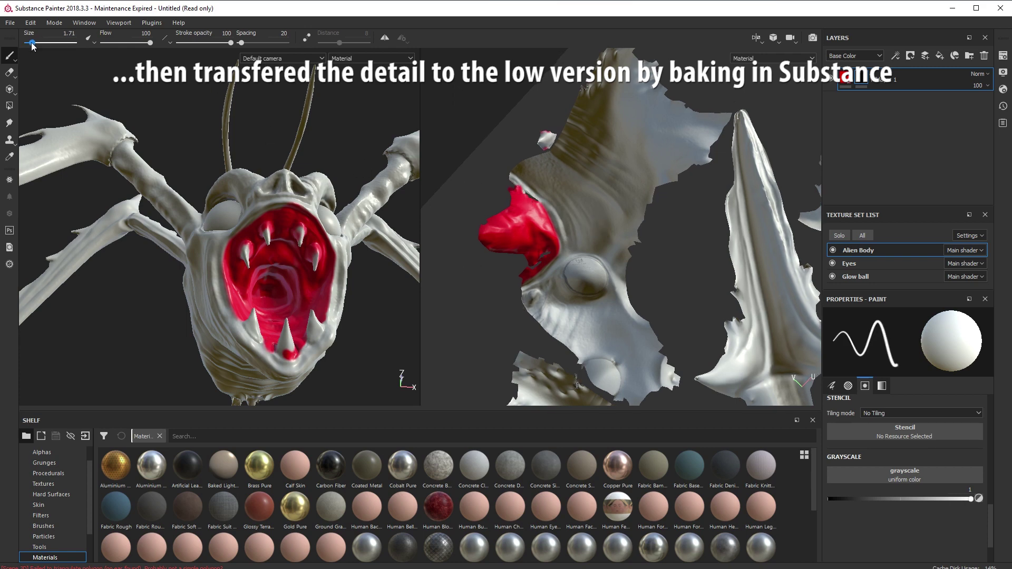
Step: Reduce the brush size to 0.95 and refine the red mouth mask along the lips and teeth, erasing overspill with black
{"action": "left_click_drag", "start_coordinate": [31, 46], "coordinate": [30, 46]}
{"action": "scroll", "coordinate": [517, 115], "scroll_direction": "up", "scroll_amount": 4}
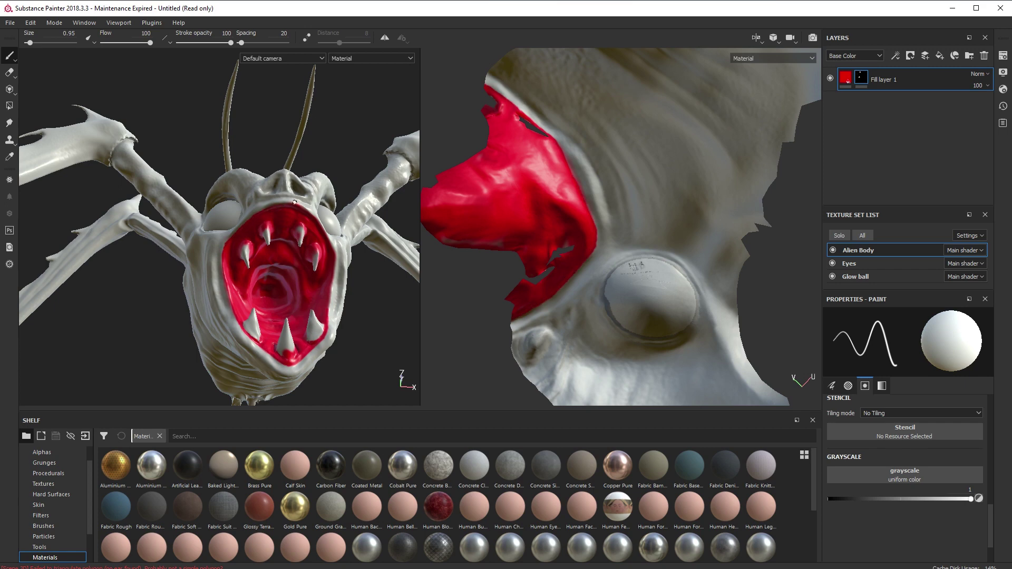
{"action": "key", "text": "x"}
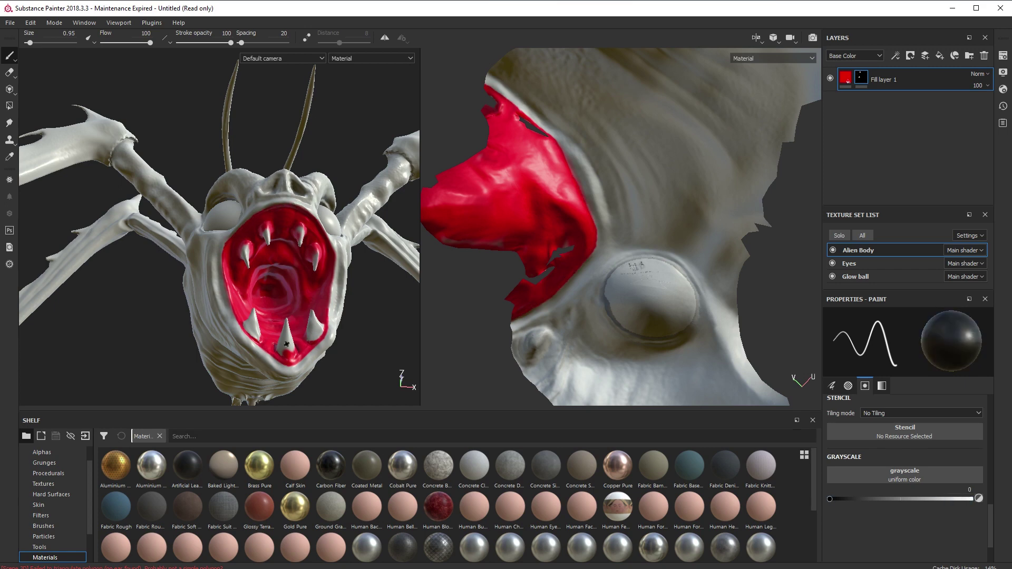
{"action": "left_click_drag", "start_coordinate": [260, 340], "coordinate": [302, 338], "text": "alt"}
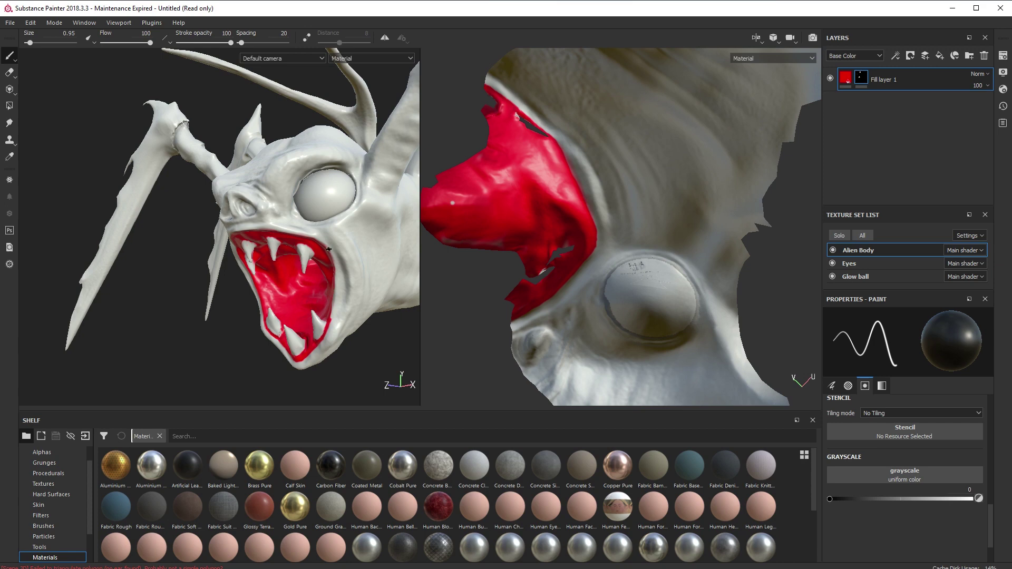
{"action": "left_click_drag", "start_coordinate": [251, 255], "coordinate": [334, 251], "text": "alt"}
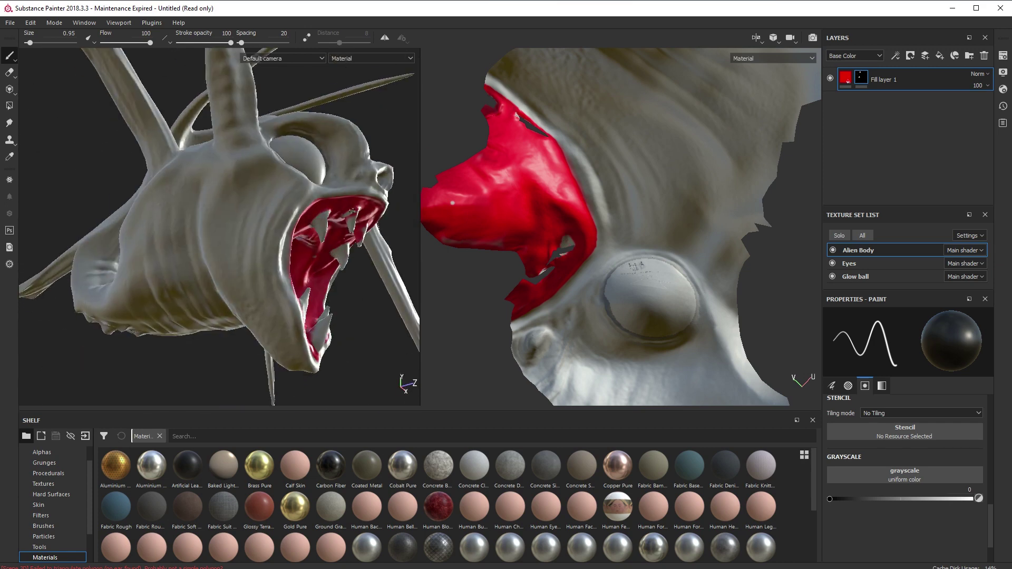
{"action": "left_click_drag", "start_coordinate": [360, 287], "coordinate": [345, 244], "text": "alt"}
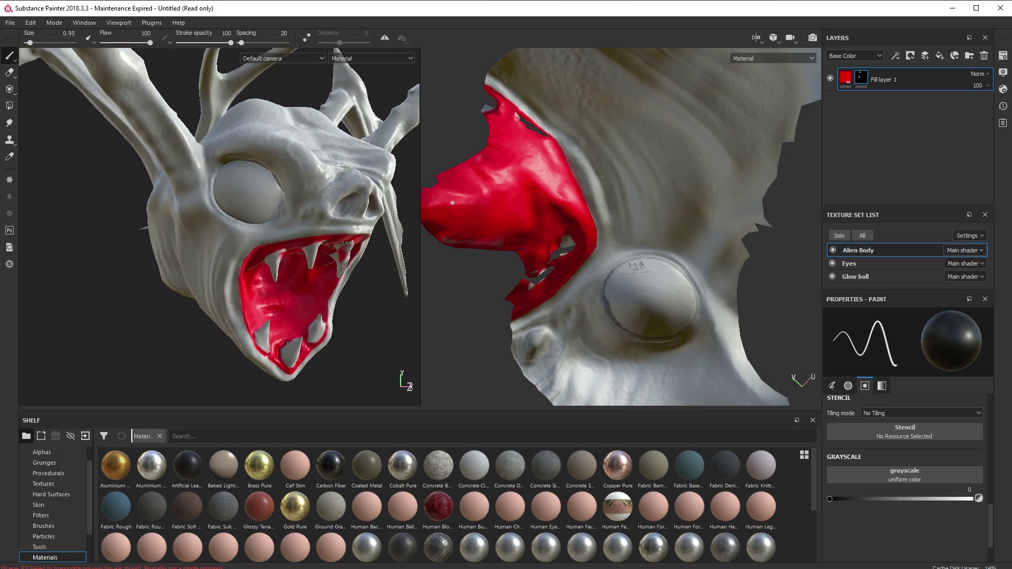
{"action": "left_click_drag", "start_coordinate": [365, 317], "coordinate": [226, 264], "text": "alt"}
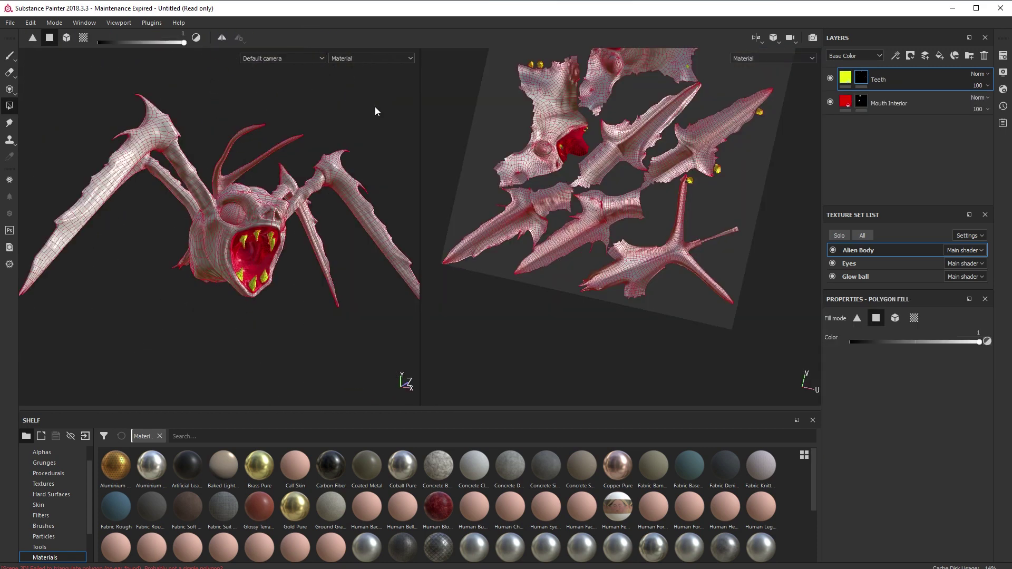
Step: Add the Tooth Tartar material as a new layer above the yellow Teeth layer
{"action": "left_click_drag", "start_coordinate": [813, 474], "coordinate": [815, 526]}
{"action": "left_click_drag", "start_coordinate": [546, 540], "coordinate": [897, 76]}
{"action": "left_click_drag", "start_coordinate": [298, 308], "coordinate": [337, 331], "text": "alt"}
Step: Create a layer folder named Teeth and put the Tooth Tartar and yellow Teeth layers inside it
{"action": "left_click", "coordinate": [970, 55]}
{"action": "double_click", "coordinate": [879, 79]}
{"action": "type", "text": "Teeth"}
{"action": "key", "text": "Return"}
{"action": "left_click_drag", "start_coordinate": [847, 102], "coordinate": [857, 80]}
{"action": "left_click_drag", "start_coordinate": [847, 126], "coordinate": [874, 124]}
Step: Add a mask to the Teeth folder and copy the yellow Teeth layer's mask into it
{"action": "right_click", "coordinate": [874, 124]}
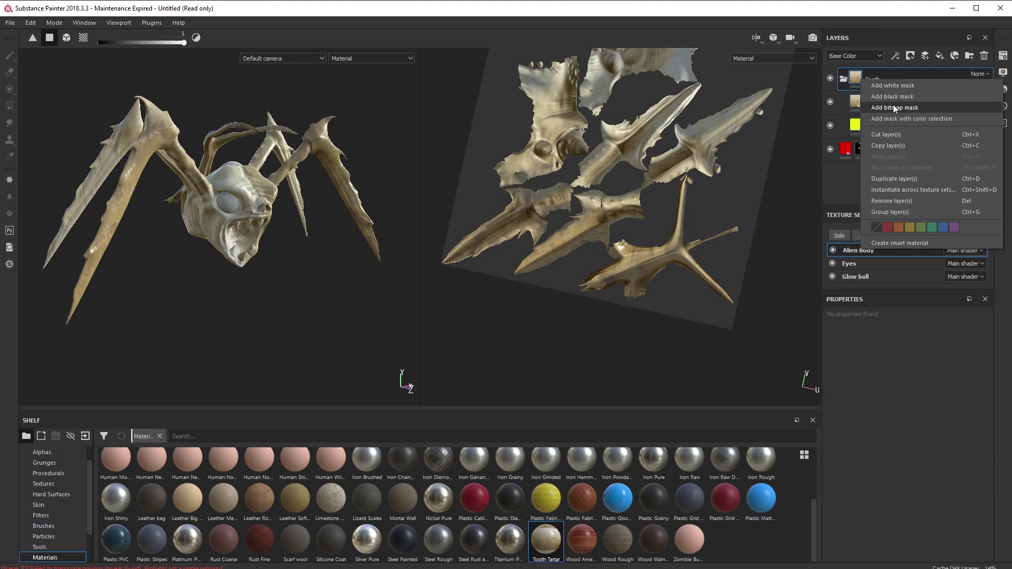
{"action": "left_click", "coordinate": [895, 107]}
{"action": "right_click", "coordinate": [873, 125]}
{"action": "left_click", "coordinate": [893, 282]}
{"action": "right_click", "coordinate": [871, 78]}
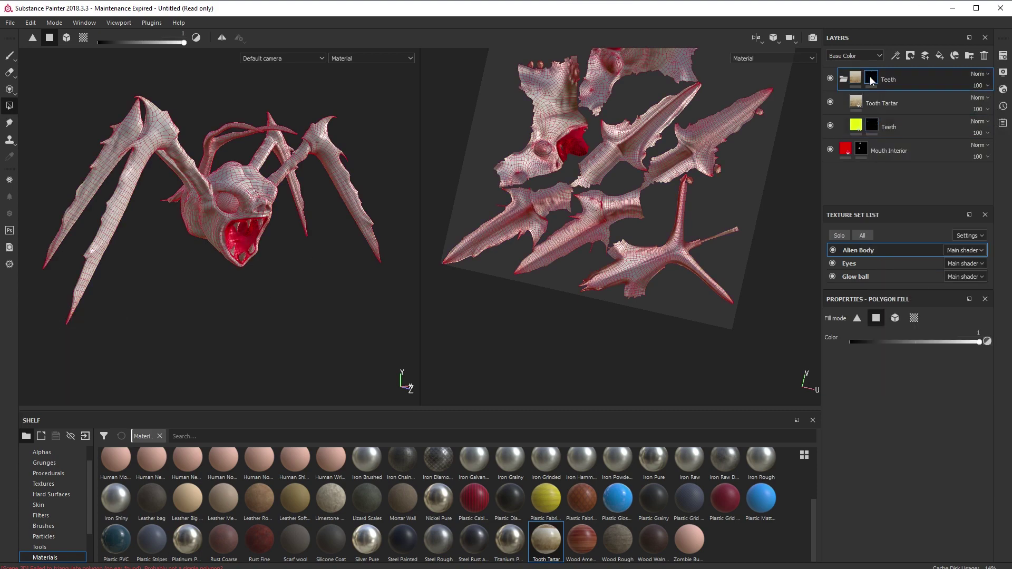
{"action": "left_click", "coordinate": [891, 246]}
Step: Set the Tooth Tartar fill's UV projection rotation to 184.11
{"action": "left_click_drag", "start_coordinate": [524, 282], "coordinate": [537, 255], "text": "alt"}
{"action": "middle_click_drag", "start_coordinate": [537, 254], "coordinate": [559, 324], "text": "alt"}
{"action": "right_click_drag", "start_coordinate": [226, 254], "coordinate": [282, 293], "text": "alt"}
{"action": "left_click_drag", "start_coordinate": [282, 293], "coordinate": [210, 285], "text": "alt"}
{"action": "left_click", "coordinate": [10, 56]}
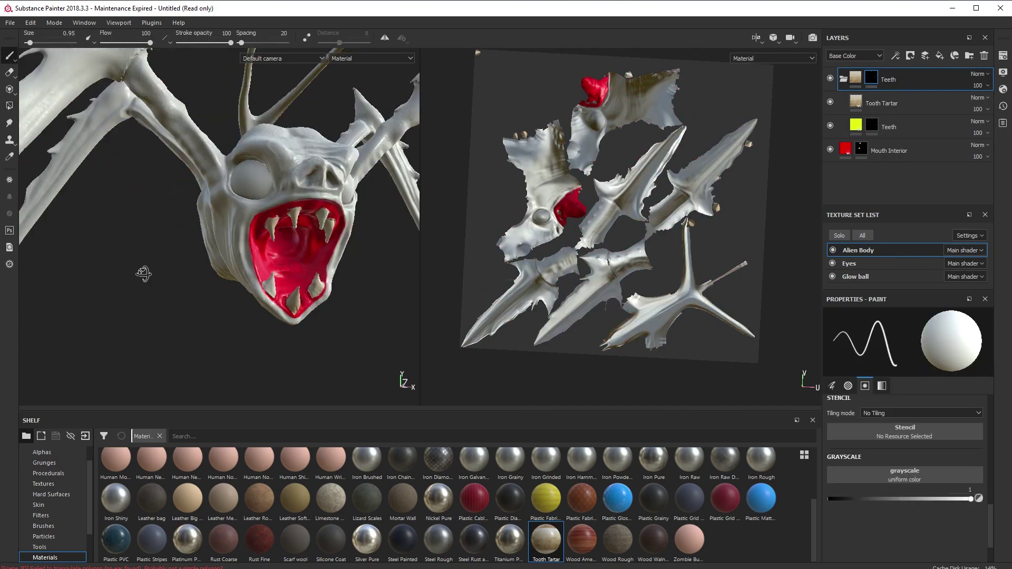
{"action": "right_click_drag", "start_coordinate": [143, 273], "coordinate": [301, 337], "text": "alt"}
{"action": "middle_click_drag", "start_coordinate": [300, 337], "coordinate": [333, 287], "text": "alt"}
{"action": "left_click", "coordinate": [868, 105]}
{"action": "left_click_drag", "start_coordinate": [886, 395], "coordinate": [921, 422]}
{"action": "scroll", "coordinate": [267, 312], "scroll_direction": "up", "scroll_amount": 2}
{"action": "left_click_drag", "start_coordinate": [268, 312], "coordinate": [383, 350], "text": "alt"}
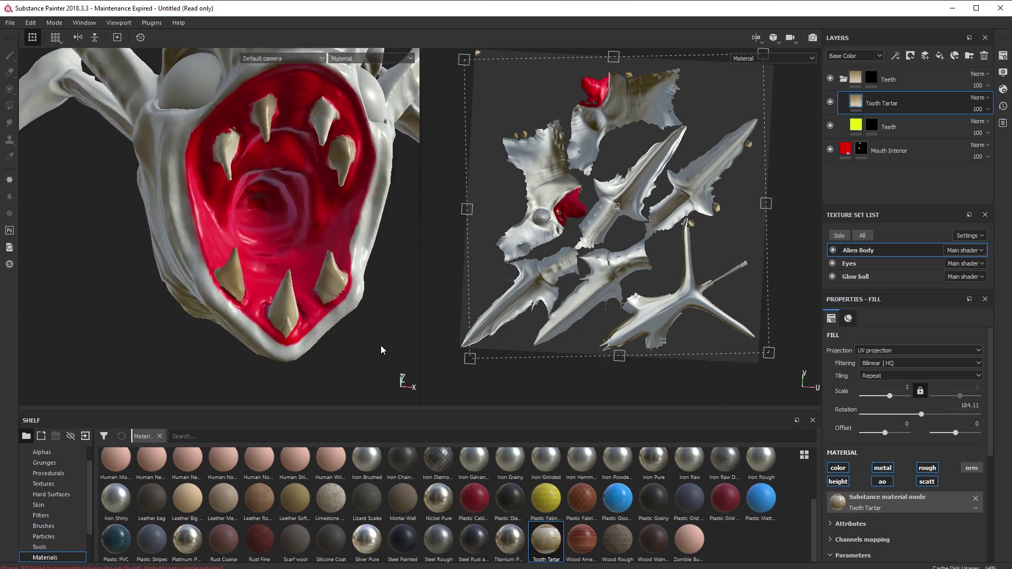
Step: Create a Mouth Interior folder, move the red Mouth Interior layer into it, and give the folder a black mask
{"action": "left_click", "coordinate": [969, 56]}
{"action": "double_click", "coordinate": [919, 151]}
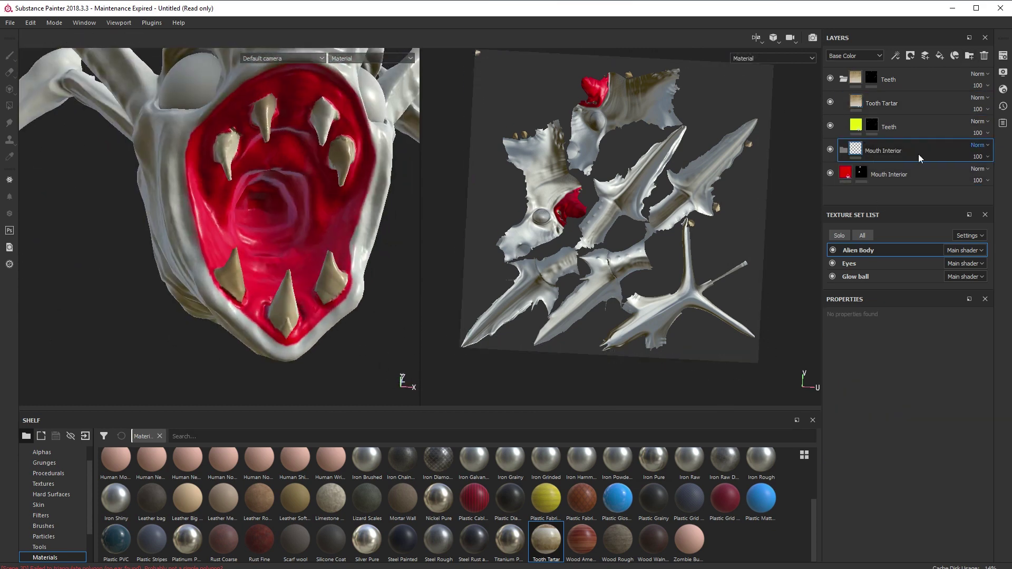
{"action": "left_click_drag", "start_coordinate": [916, 174], "coordinate": [897, 151]}
{"action": "right_click", "coordinate": [867, 143]}
{"action": "left_click", "coordinate": [881, 162]}
Step: Copy the red Mouth Interior layer's mask into the Mouth Interior folder's mask
{"action": "right_click", "coordinate": [873, 173]}
{"action": "left_click", "coordinate": [909, 332]}
{"action": "right_click", "coordinate": [876, 151]}
{"action": "left_click", "coordinate": [917, 322]}
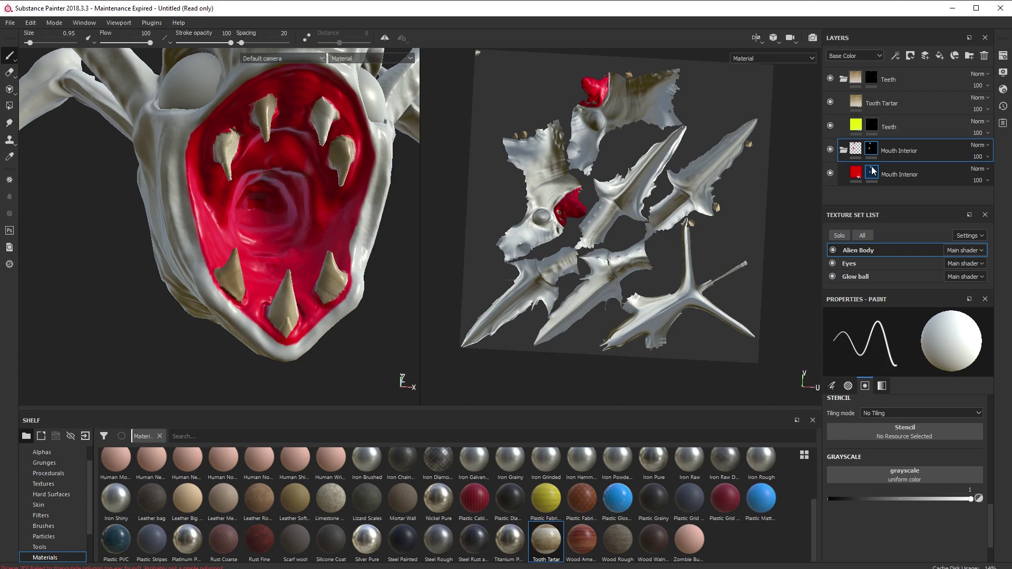
Step: Remove the redundant masks from the Mouth Interior fill layer and the yellow Teeth layer
{"action": "right_click", "coordinate": [872, 172]}
{"action": "left_click", "coordinate": [908, 266]}
{"action": "right_click", "coordinate": [872, 126]}
{"action": "left_click", "coordinate": [901, 228]}
{"action": "left_click_drag", "start_coordinate": [168, 316], "coordinate": [142, 317], "text": "alt"}
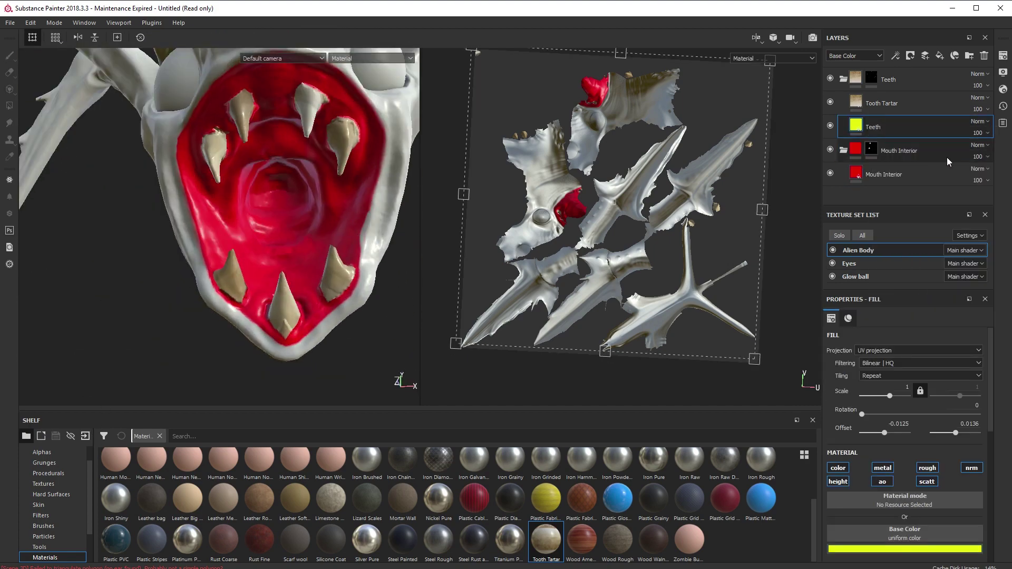
Step: Change the Mouth Interior fill's base color from red to a saturated deep pink
{"action": "left_click", "coordinate": [866, 177]}
{"action": "scroll", "coordinate": [904, 422], "scroll_direction": "down", "scroll_amount": 5}
{"action": "left_click", "coordinate": [905, 359]}
{"action": "left_click", "coordinate": [904, 393]}
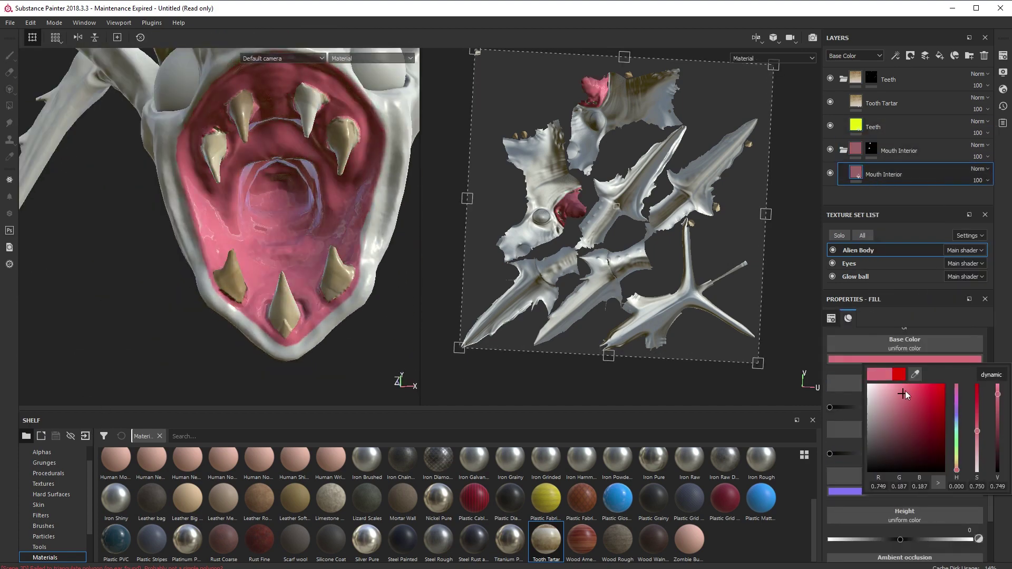
{"action": "right_click_drag", "start_coordinate": [316, 311], "coordinate": [296, 316], "text": "alt"}
{"action": "left_click_drag", "start_coordinate": [211, 316], "coordinate": [338, 325], "text": "alt"}
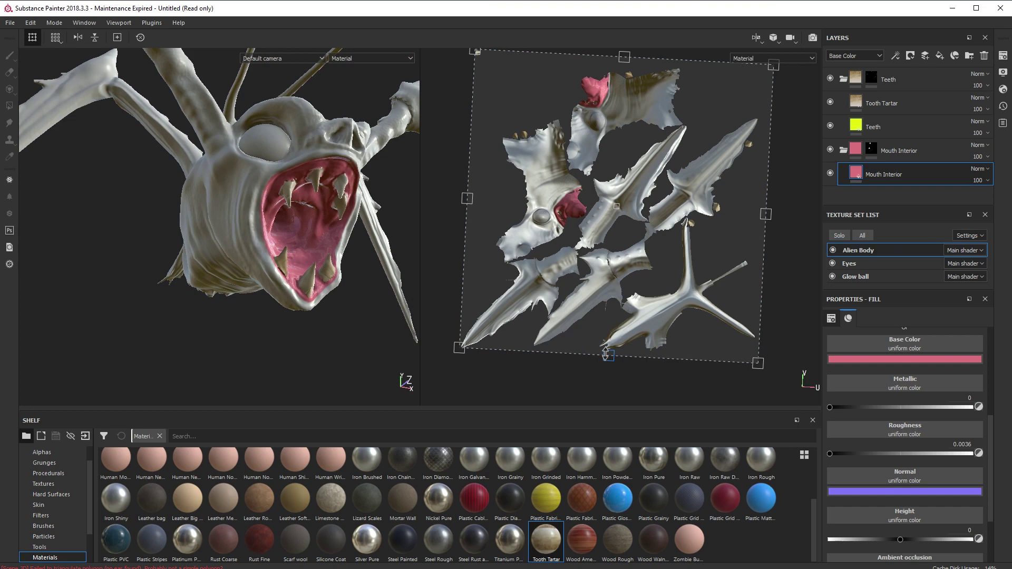
{"action": "left_click", "coordinate": [896, 360]}
{"action": "left_click", "coordinate": [914, 390]}
Step: Add a paint layer above the Mouth Interior fill, choose a bright red base color, and keep only the color and nrm channels
{"action": "left_click", "coordinate": [926, 56]}
{"action": "left_click", "coordinate": [905, 553]}
{"action": "left_click", "coordinate": [936, 440]}
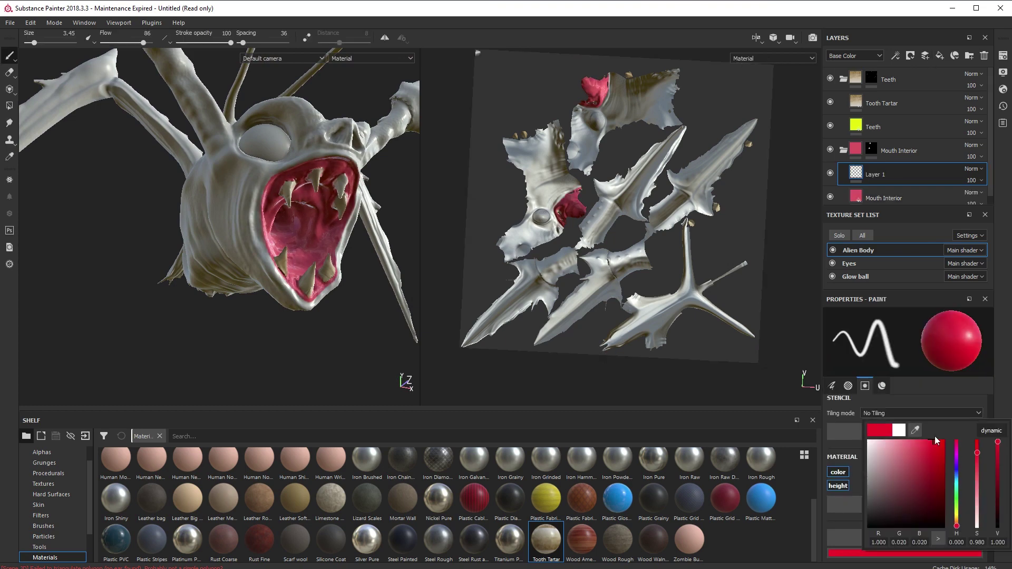
{"action": "key", "text": "F2"}
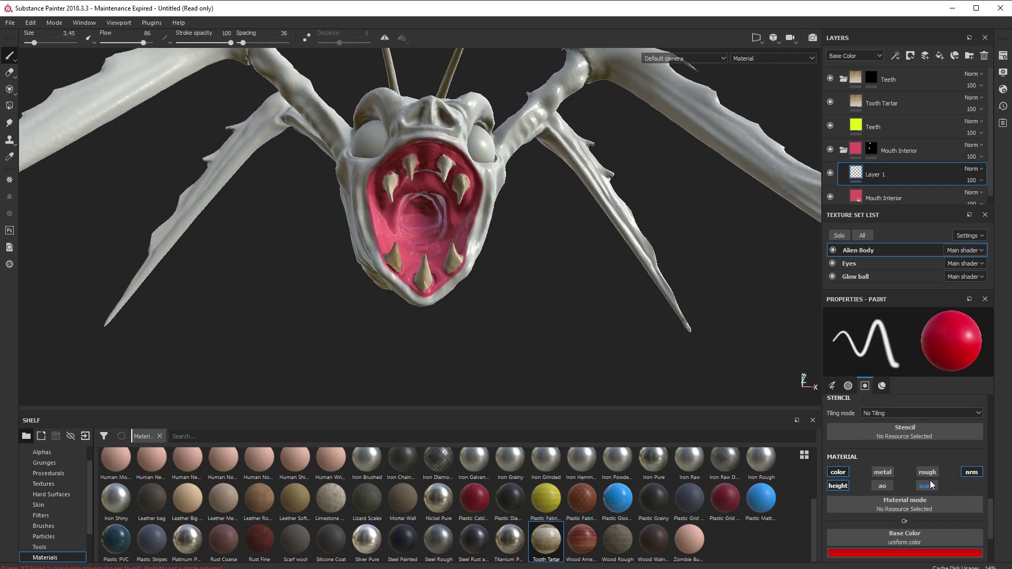
{"action": "mouse_move", "coordinate": [514, 316]}
{"action": "left_mouse_down", "text": "alt"}
{"action": "mouse_move", "coordinate": [515, 301]}
{"action": "mouse_move", "coordinate": [501, 305]}
{"action": "mouse_move", "coordinate": [520, 262]}
{"action": "mouse_move", "coordinate": [522, 275]}
{"action": "mouse_move", "coordinate": [526, 205]}
{"action": "left_mouse_up", "text": "alt"}
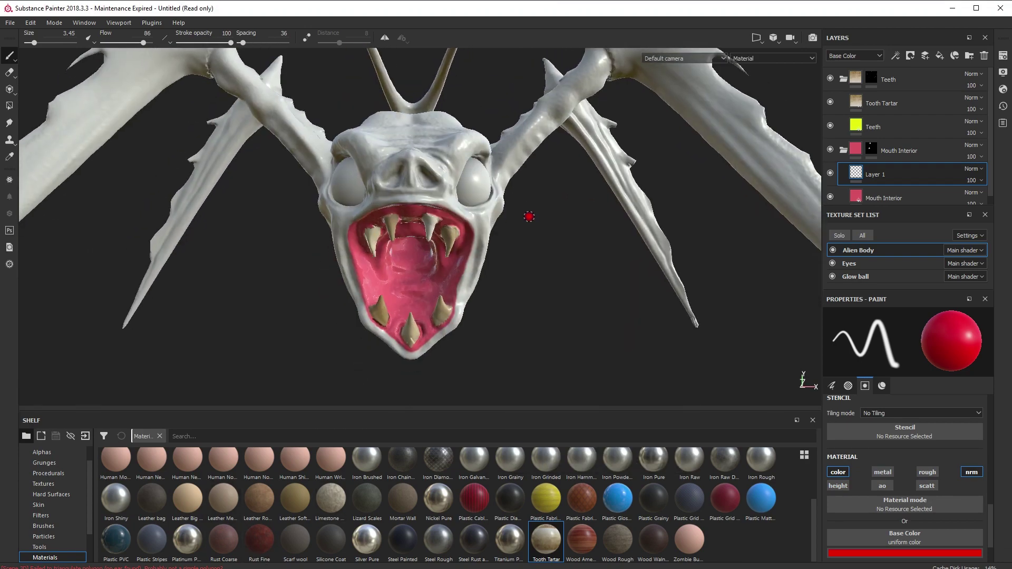
Step: Paint mottled red around the throat, palate and mouth edges with the Dirt 1 brush at size 3.49
{"action": "mouse_move", "coordinate": [529, 217]}
{"action": "right_mouse_down", "text": "alt"}
{"action": "mouse_move", "coordinate": [536, 366]}
{"action": "mouse_move", "coordinate": [611, 333]}
{"action": "mouse_move", "coordinate": [610, 305]}
{"action": "right_mouse_up", "text": "alt"}
{"action": "left_click_drag", "start_coordinate": [610, 305], "coordinate": [355, 95], "text": "alt"}
{"action": "left_click", "coordinate": [43, 526]}
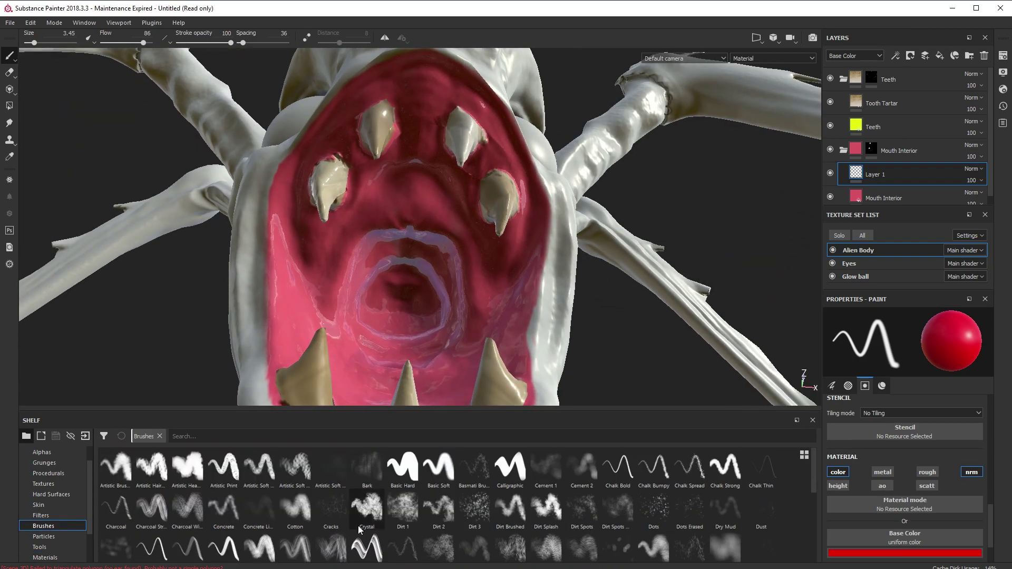
{"action": "left_click", "coordinate": [403, 509]}
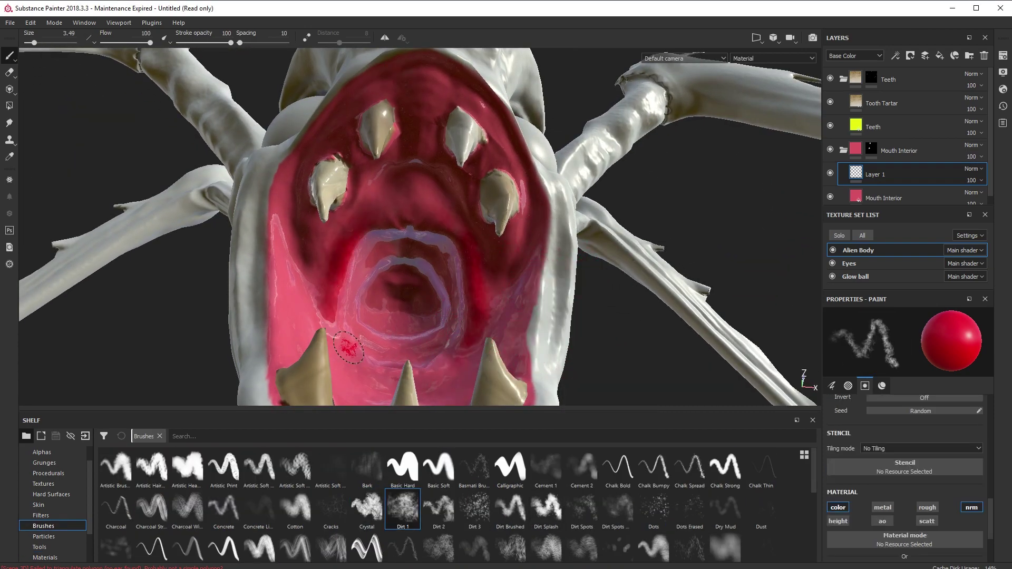
{"action": "left_click_drag", "start_coordinate": [635, 332], "coordinate": [640, 373], "text": "alt"}
{"action": "left_click_drag", "start_coordinate": [281, 171], "coordinate": [273, 338]}
{"action": "left_click_drag", "start_coordinate": [614, 310], "coordinate": [612, 263], "text": "alt"}
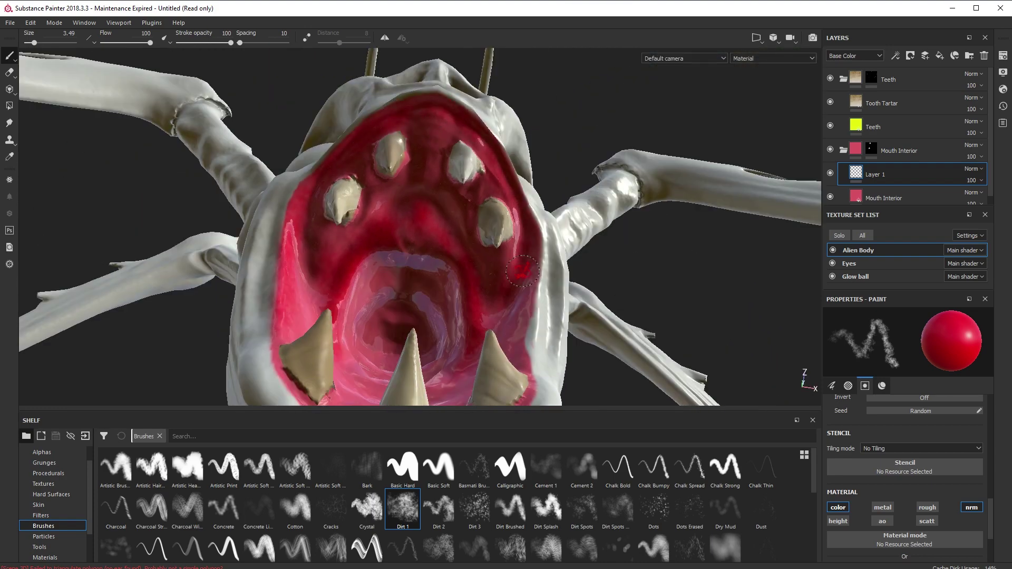
{"action": "left_click_drag", "start_coordinate": [523, 271], "coordinate": [497, 314]}
{"action": "left_click_drag", "start_coordinate": [627, 279], "coordinate": [630, 342], "text": "alt"}
{"action": "left_click_drag", "start_coordinate": [448, 323], "coordinate": [398, 337]}
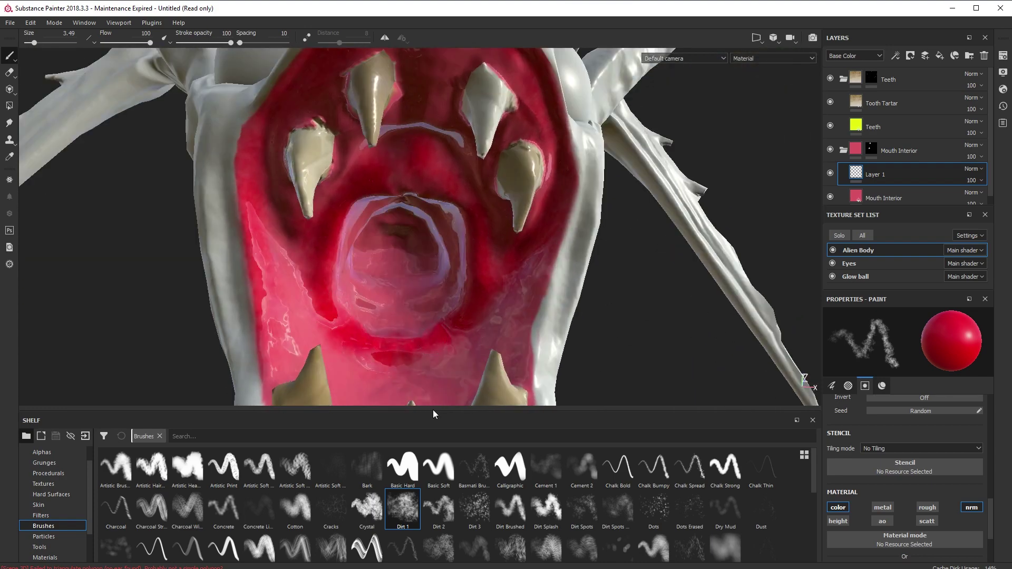
Step: Choose a light pink base color and paint mottled patches over the cheeks, lower mouth and palate
{"action": "scroll", "coordinate": [960, 508], "scroll_direction": "down", "scroll_amount": 3}
{"action": "left_click", "coordinate": [950, 524]}
{"action": "left_click_drag", "start_coordinate": [911, 423], "coordinate": [898, 415]}
{"action": "mouse_move", "coordinate": [452, 292]}
{"action": "left_mouse_down"}
{"action": "mouse_move", "coordinate": [539, 253]}
{"action": "mouse_move", "coordinate": [520, 329]}
{"action": "left_mouse_up"}
{"action": "left_click_drag", "start_coordinate": [628, 372], "coordinate": [623, 319], "text": "alt"}
{"action": "mouse_move", "coordinate": [477, 361]}
{"action": "left_mouse_down"}
{"action": "mouse_move", "coordinate": [443, 370]}
{"action": "mouse_move", "coordinate": [304, 279]}
{"action": "mouse_move", "coordinate": [290, 324]}
{"action": "left_mouse_up"}
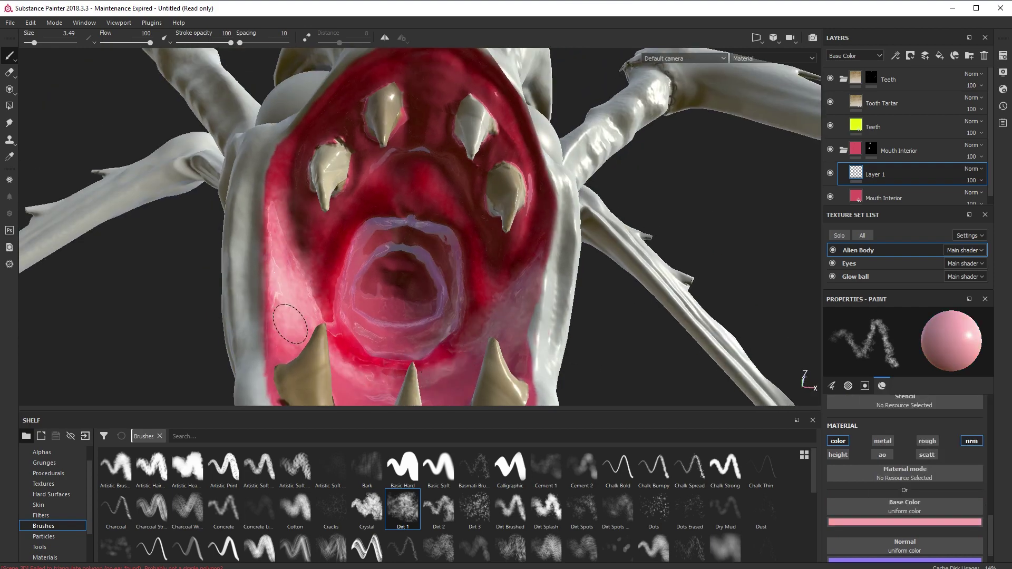
{"action": "left_click_drag", "start_coordinate": [623, 295], "coordinate": [625, 359], "text": "alt"}
{"action": "left_click_drag", "start_coordinate": [319, 343], "coordinate": [520, 359]}
{"action": "left_click_drag", "start_coordinate": [620, 352], "coordinate": [617, 284], "text": "alt"}
{"action": "left_click_drag", "start_coordinate": [332, 263], "coordinate": [385, 196]}
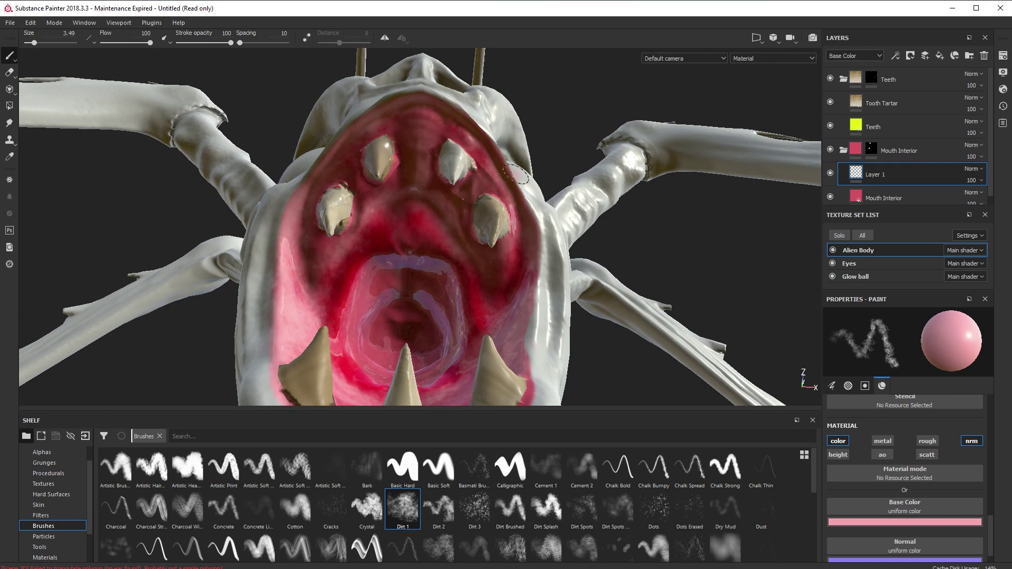
Step: Choose a crimson base color and blend it into the mouth interior around the throat
{"action": "left_click_drag", "start_coordinate": [615, 365], "coordinate": [596, 330], "text": "alt"}
{"action": "left_click", "coordinate": [904, 522]}
{"action": "left_click_drag", "start_coordinate": [935, 404], "coordinate": [440, 321]}
{"action": "left_click", "coordinate": [441, 321]}
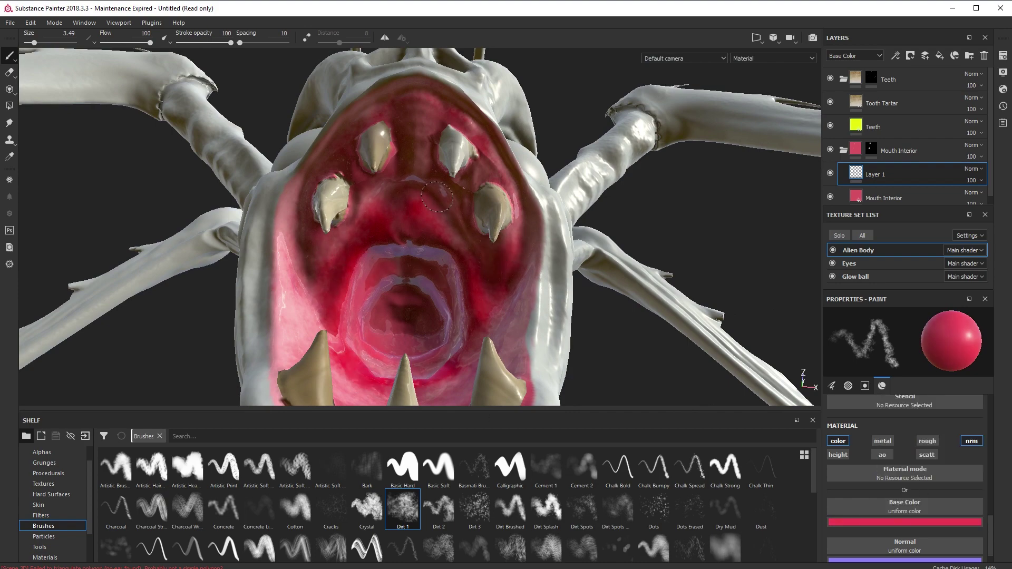
{"action": "left_click_drag", "start_coordinate": [511, 361], "coordinate": [596, 388], "text": "alt"}
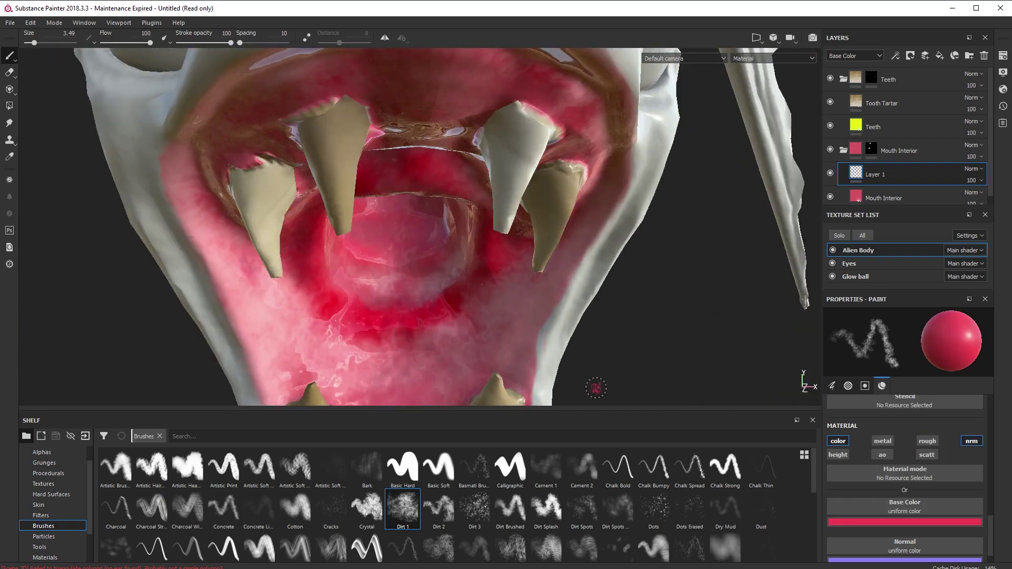
{"action": "right_click_drag", "start_coordinate": [637, 295], "coordinate": [569, 321], "text": "alt"}
{"action": "left_click_drag", "start_coordinate": [570, 321], "coordinate": [575, 380], "text": "alt"}
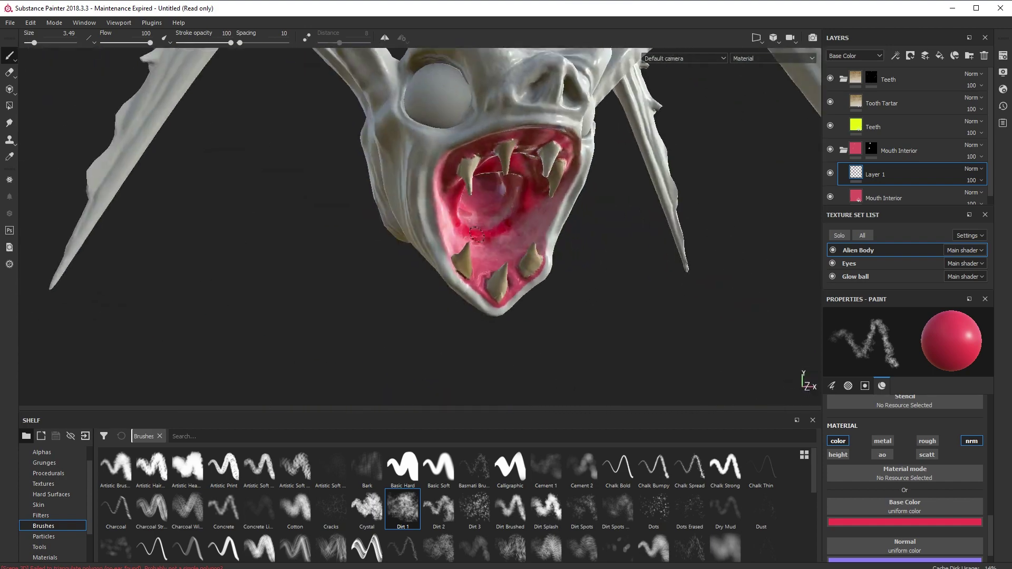
Step: Choose a dark purple base color and paint it deep in the throat with light touches on the surrounding flesh
{"action": "right_click_drag", "start_coordinate": [575, 380], "coordinate": [649, 379], "text": "alt"}
{"action": "left_click", "coordinate": [941, 523]}
{"action": "left_click_drag", "start_coordinate": [957, 416], "coordinate": [957, 424]}
{"action": "left_click", "coordinate": [920, 453]}
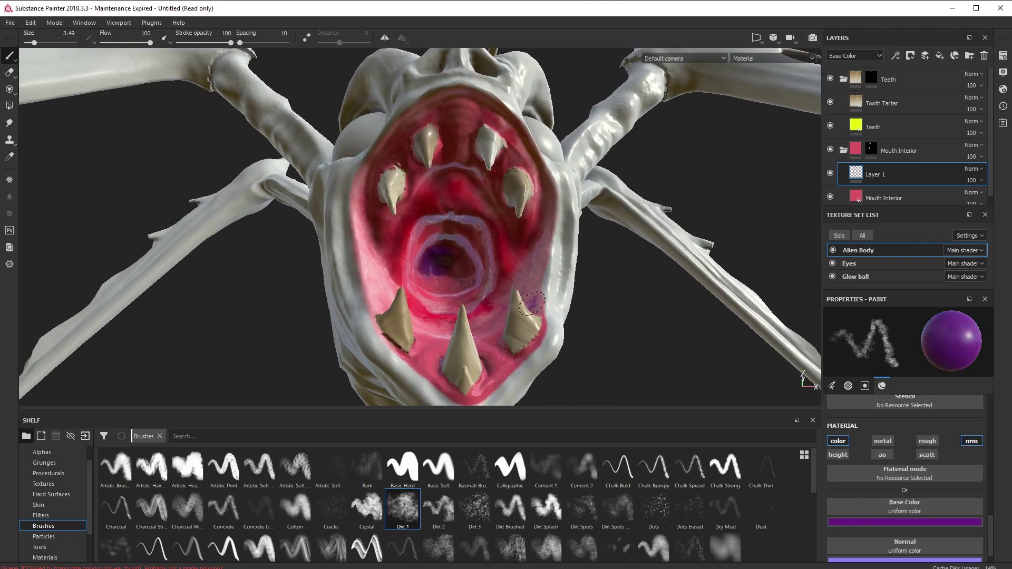
{"action": "mouse_move", "coordinate": [532, 303]}
{"action": "left_mouse_down", "text": "alt"}
{"action": "mouse_move", "coordinate": [460, 213]}
{"action": "mouse_move", "coordinate": [449, 249]}
{"action": "mouse_move", "coordinate": [483, 249]}
{"action": "mouse_move", "coordinate": [592, 289]}
{"action": "mouse_move", "coordinate": [503, 278]}
{"action": "left_mouse_up", "text": "alt"}
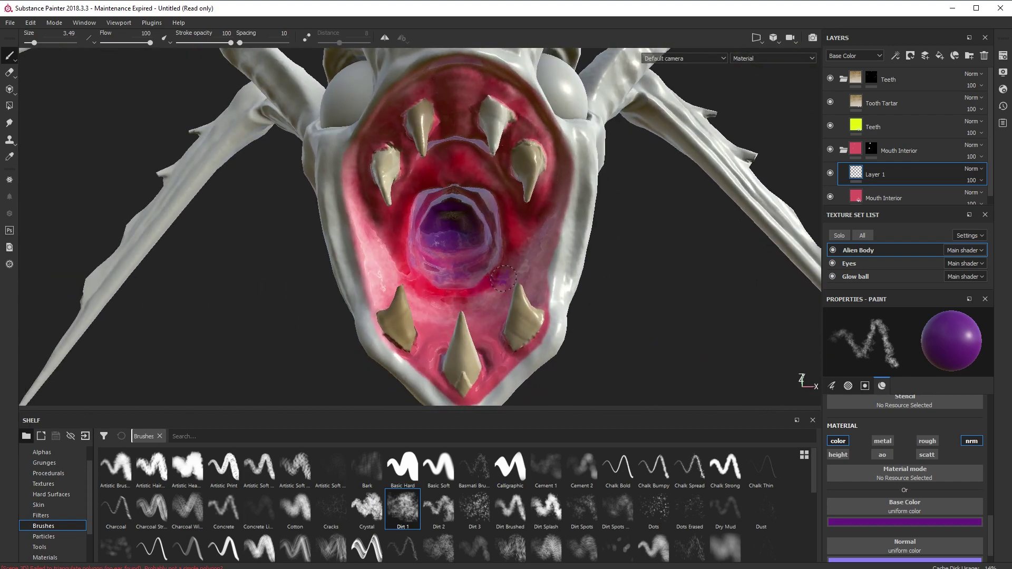
{"action": "mouse_move", "coordinate": [635, 263]}
{"action": "left_mouse_down", "text": "alt"}
{"action": "mouse_move", "coordinate": [458, 100]}
{"action": "mouse_move", "coordinate": [507, 85]}
{"action": "left_mouse_up", "text": "alt"}
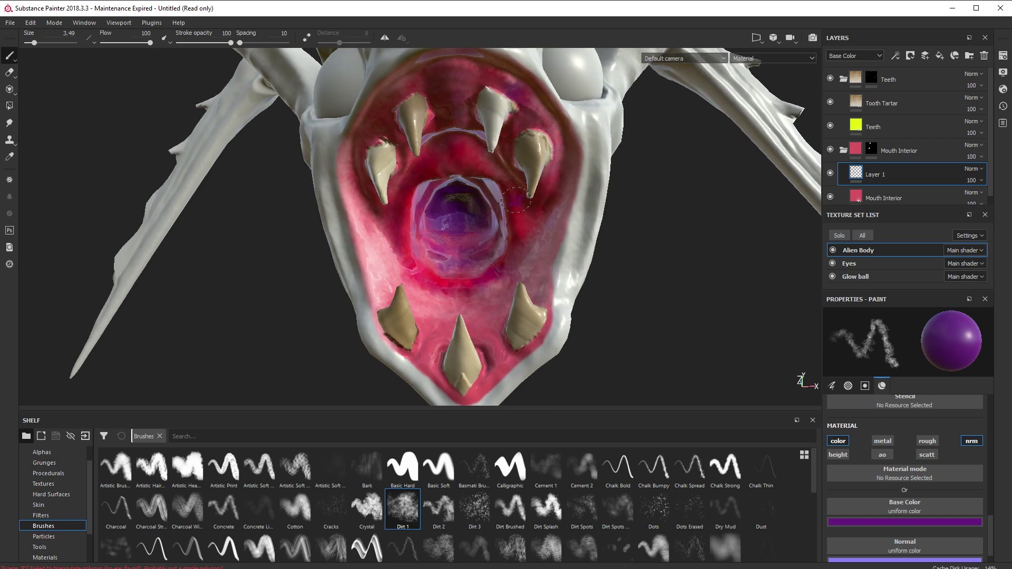
{"action": "left_click_drag", "start_coordinate": [541, 275], "coordinate": [596, 324], "text": "alt"}
Step: Choose a pale lavender base color and paint light touches along the rim of the throat opening
{"action": "left_click", "coordinate": [903, 522]}
{"action": "left_click_drag", "start_coordinate": [902, 442], "coordinate": [886, 424]}
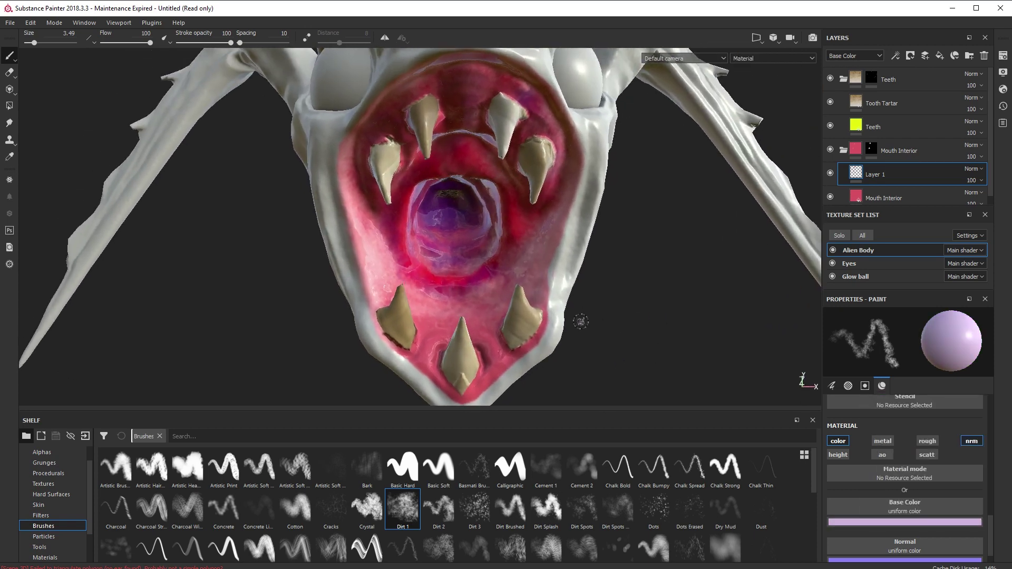
{"action": "key", "text": "bracketright"}
{"action": "left_click_drag", "start_coordinate": [444, 197], "coordinate": [441, 231]}
{"action": "left_click_drag", "start_coordinate": [611, 278], "coordinate": [599, 296], "text": "alt"}
{"action": "left_click_drag", "start_coordinate": [443, 205], "coordinate": [442, 239]}
Step: Paint fine lavender streaks over the ridges inside the throat at brush size 0.75
{"action": "left_click_drag", "start_coordinate": [606, 311], "coordinate": [611, 232], "text": "alt"}
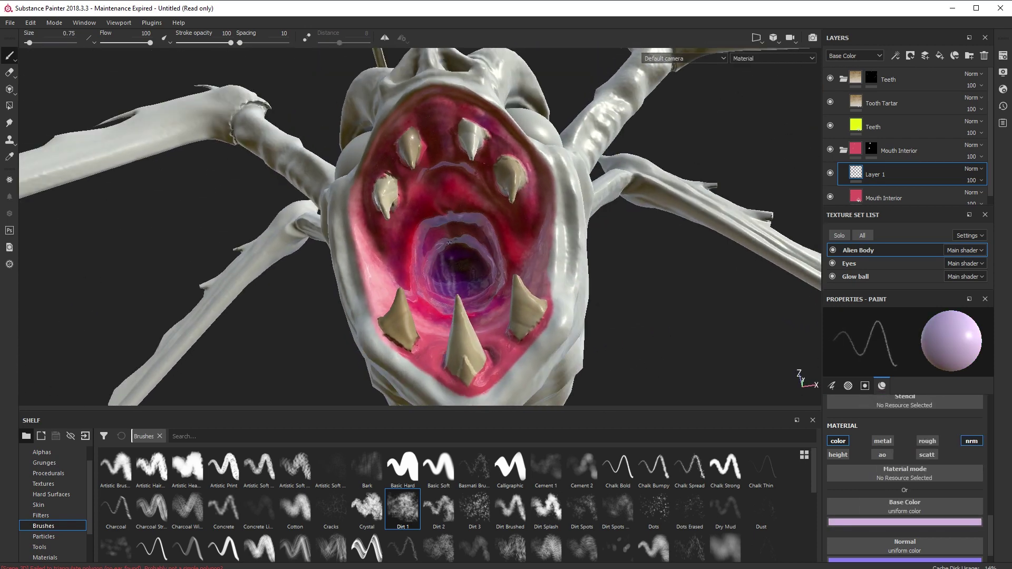
{"action": "left_click_drag", "start_coordinate": [593, 291], "coordinate": [644, 295], "text": "alt"}
{"action": "left_click_drag", "start_coordinate": [454, 272], "coordinate": [444, 231], "text": "alt"}
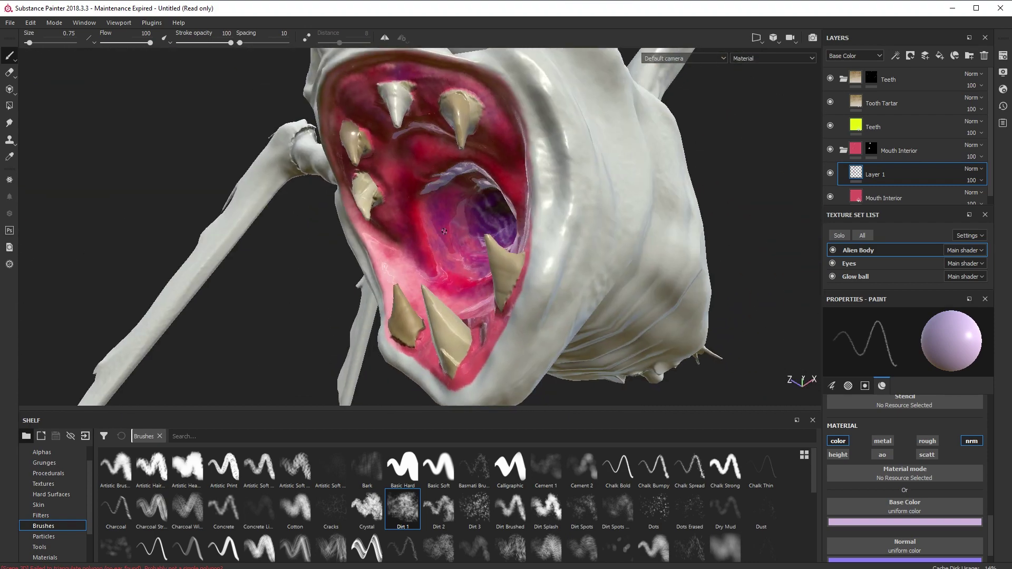
{"action": "left_click_drag", "start_coordinate": [593, 262], "coordinate": [767, 222], "text": "alt"}
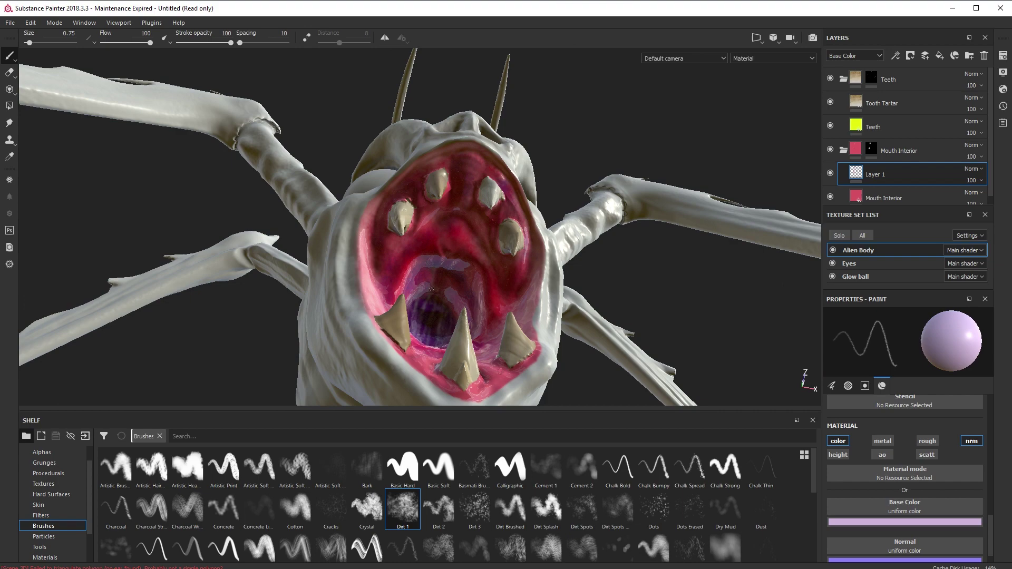
{"action": "left_click_drag", "start_coordinate": [432, 289], "coordinate": [536, 501], "text": "alt"}
{"action": "left_click_drag", "start_coordinate": [555, 327], "coordinate": [562, 253], "text": "alt"}
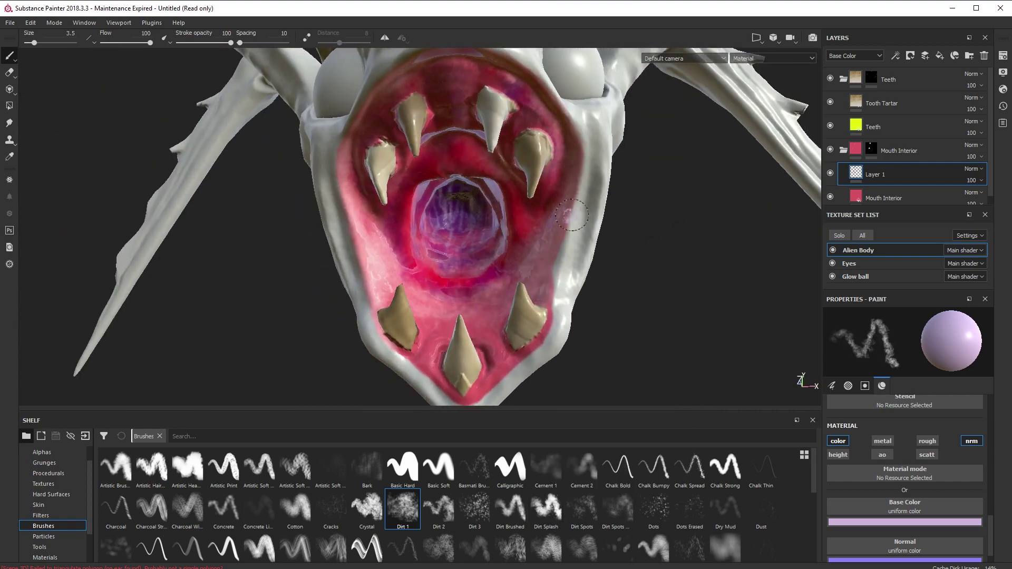
Step: Set the brush size to 1.14 and paint lavender highlights on the flesh around the upper teeth
{"action": "right_click_drag", "start_coordinate": [599, 221], "coordinate": [575, 221], "text": "ctrl"}
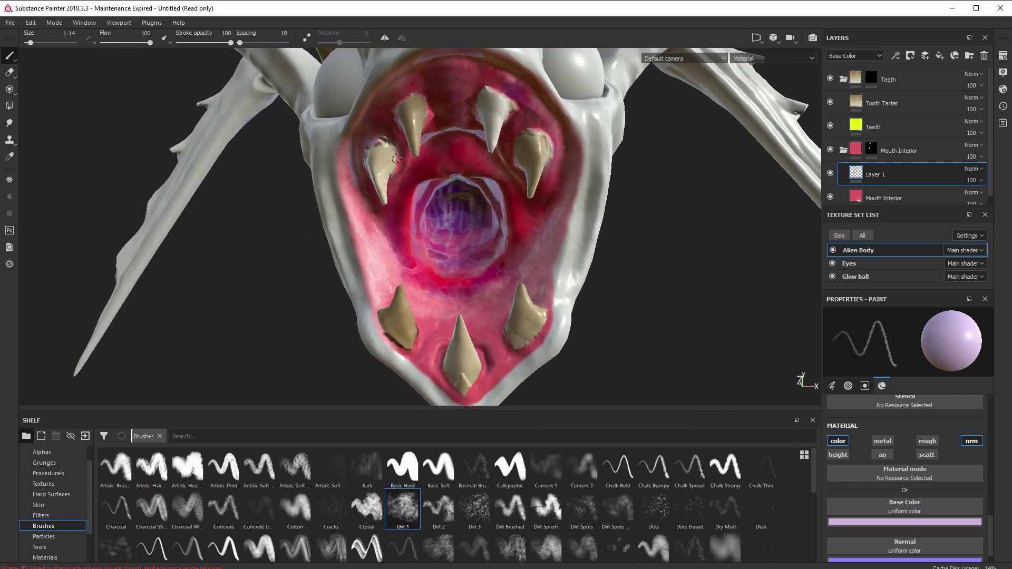
{"action": "left_click_drag", "start_coordinate": [397, 158], "coordinate": [397, 140]}
{"action": "mouse_move", "coordinate": [397, 140]}
{"action": "left_mouse_down", "text": "alt"}
{"action": "mouse_move", "coordinate": [399, 222]}
{"action": "mouse_move", "coordinate": [385, 244]}
{"action": "left_mouse_up", "text": "alt"}
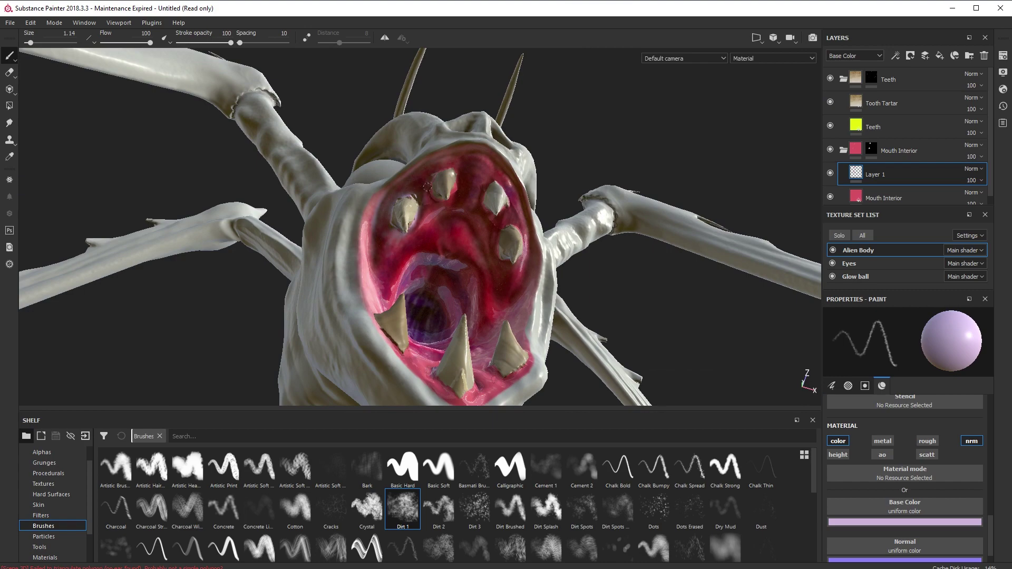
{"action": "left_click_drag", "start_coordinate": [433, 197], "coordinate": [504, 302], "text": "alt"}
{"action": "left_click_drag", "start_coordinate": [386, 95], "coordinate": [399, 170], "text": "alt"}
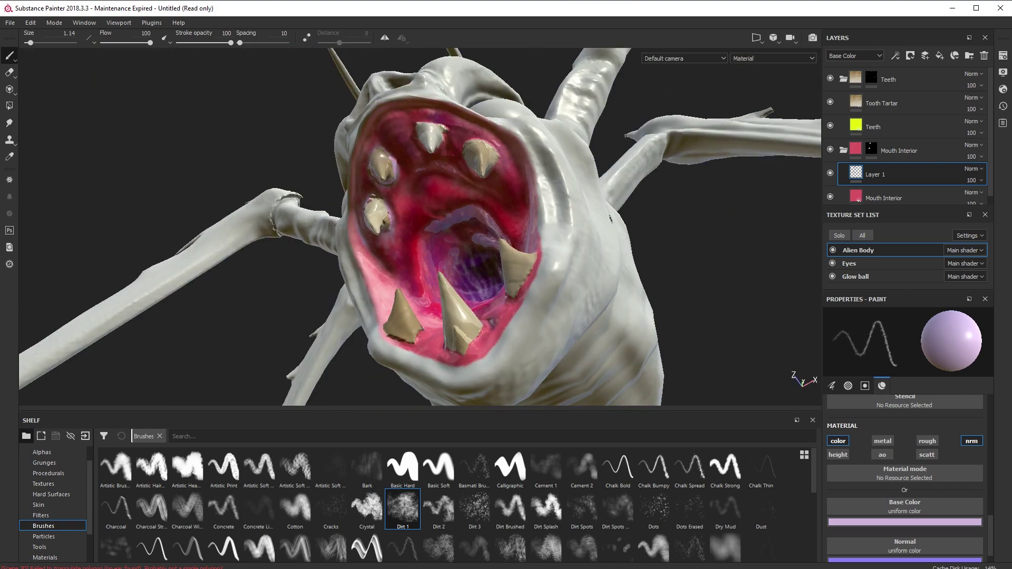
{"action": "left_click_drag", "start_coordinate": [420, 126], "coordinate": [488, 251], "text": "alt"}
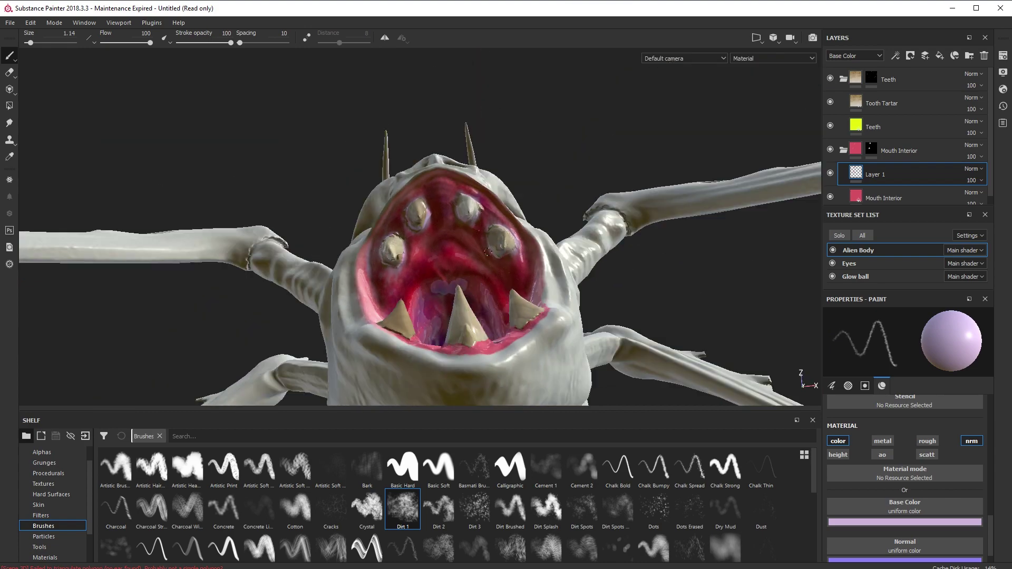
{"action": "left_click_drag", "start_coordinate": [633, 300], "coordinate": [343, 357], "text": "alt"}
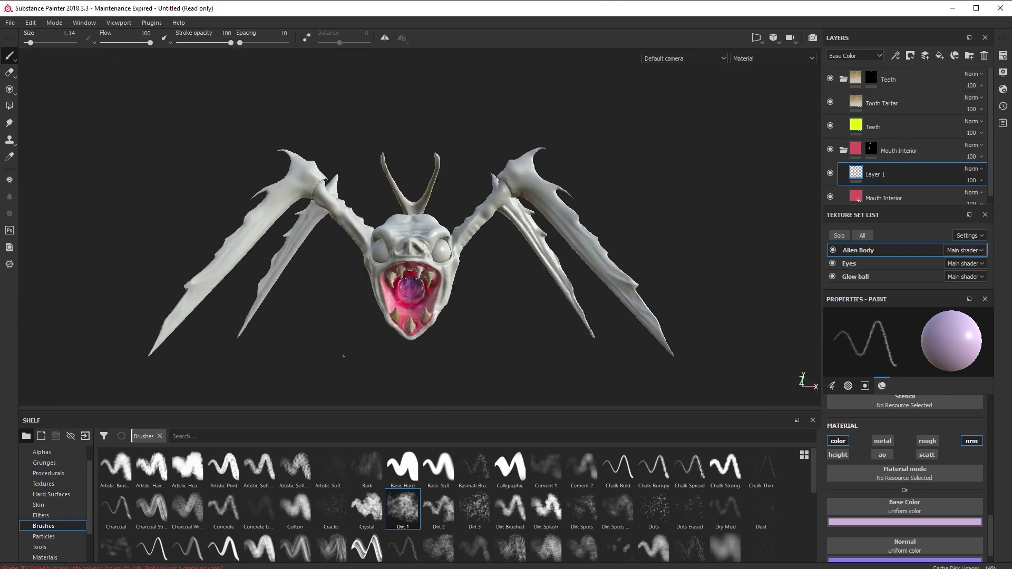
Step: Delete the yellow-green Teeth fill layer and check the Mouth Interior fill layer by toggling its visibility
{"action": "left_click", "coordinate": [870, 126]}
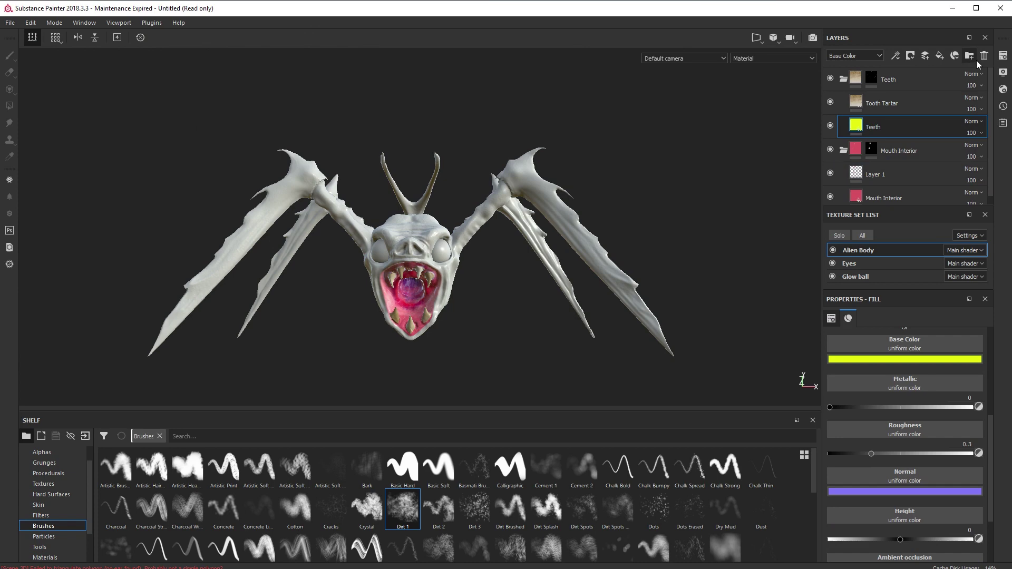
{"action": "left_click", "coordinate": [984, 56]}
{"action": "left_click", "coordinate": [870, 174]}
{"action": "left_click", "coordinate": [830, 174]}
{"action": "left_click", "coordinate": [831, 174]}
Step: Adjust the base color of the Mouth Interior fill layer
{"action": "left_click_drag", "start_coordinate": [502, 316], "coordinate": [500, 335], "text": "alt"}
{"action": "right_click_drag", "start_coordinate": [500, 335], "coordinate": [498, 319], "text": "alt"}
{"action": "left_click", "coordinate": [904, 359]}
{"action": "mouse_move", "coordinate": [913, 384]}
{"action": "left_mouse_down"}
{"action": "mouse_move", "coordinate": [887, 394]}
{"action": "mouse_move", "coordinate": [912, 385]}
{"action": "left_mouse_up"}
Step: On Layer 1, paint pale lavender over the lower gums at brush size 3.5 and near-black around the lower teeth's bases
{"action": "left_click", "coordinate": [875, 151]}
{"action": "left_click", "coordinate": [905, 522]}
{"action": "right_click_drag", "start_coordinate": [410, 300], "coordinate": [425, 300], "text": "ctrl"}
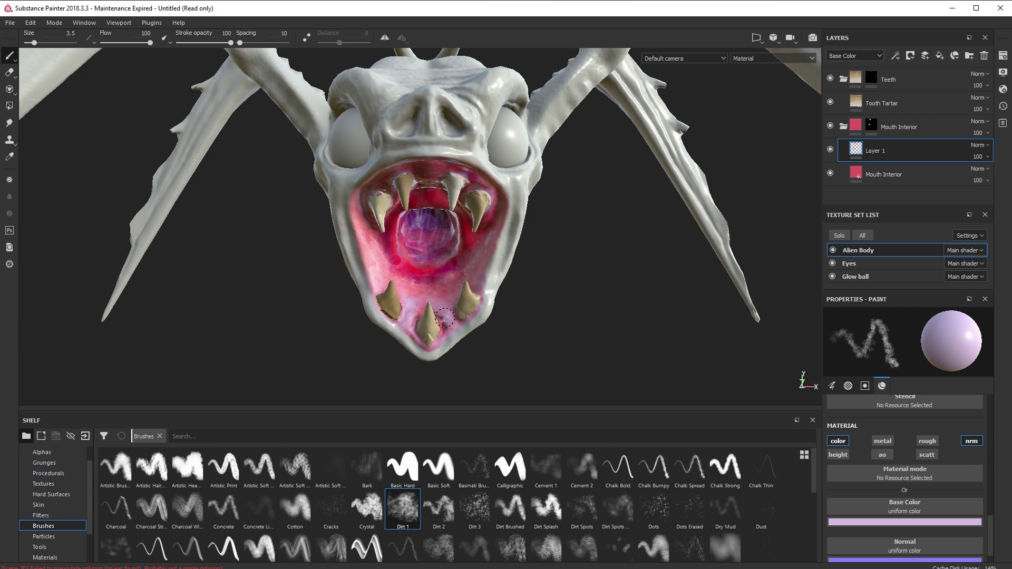
{"action": "left_click_drag", "start_coordinate": [568, 325], "coordinate": [635, 304], "text": "alt"}
{"action": "left_click", "coordinate": [904, 522]}
{"action": "left_click_drag", "start_coordinate": [915, 402], "coordinate": [421, 288]}
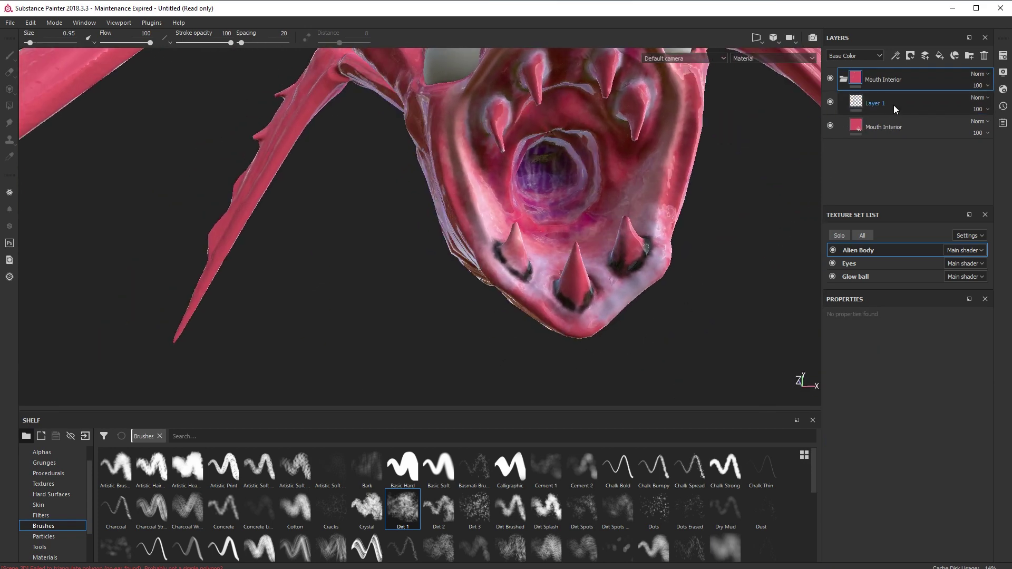
Step: On Layer 1 of the Mouth Interior group, choose a pale yellow base color and paint the front lower tooth
{"action": "left_click", "coordinate": [895, 109]}
{"action": "left_click_drag", "start_coordinate": [991, 516], "coordinate": [990, 533]}
{"action": "left_click", "coordinate": [905, 510]}
{"action": "left_click", "coordinate": [878, 405]}
{"action": "left_click", "coordinate": [956, 471]}
{"action": "left_click", "coordinate": [891, 405]}
{"action": "mouse_move", "coordinate": [575, 256]}
{"action": "left_mouse_down"}
{"action": "mouse_move", "coordinate": [568, 300]}
{"action": "mouse_move", "coordinate": [569, 252]}
{"action": "mouse_move", "coordinate": [599, 311]}
{"action": "mouse_move", "coordinate": [612, 193]}
{"action": "mouse_move", "coordinate": [556, 245]}
{"action": "mouse_move", "coordinate": [622, 242]}
{"action": "mouse_move", "coordinate": [589, 295]}
{"action": "left_mouse_up"}
{"action": "right_click_drag", "start_coordinate": [590, 295], "coordinate": [755, 294], "text": "alt"}
{"action": "left_click_drag", "start_coordinate": [755, 294], "coordinate": [607, 266], "text": "alt"}
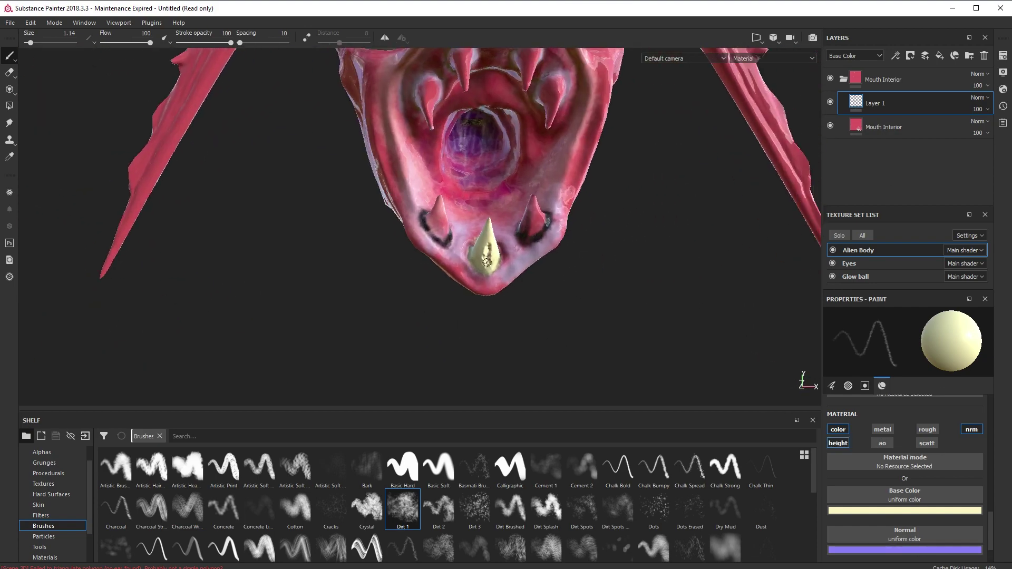
Step: Switch to the Basic Soft brush at size 0.93 and stroke opacity 19, and smooth the front lower tooth's color
{"action": "scroll", "coordinate": [997, 550], "scroll_direction": "down", "scroll_amount": 2}
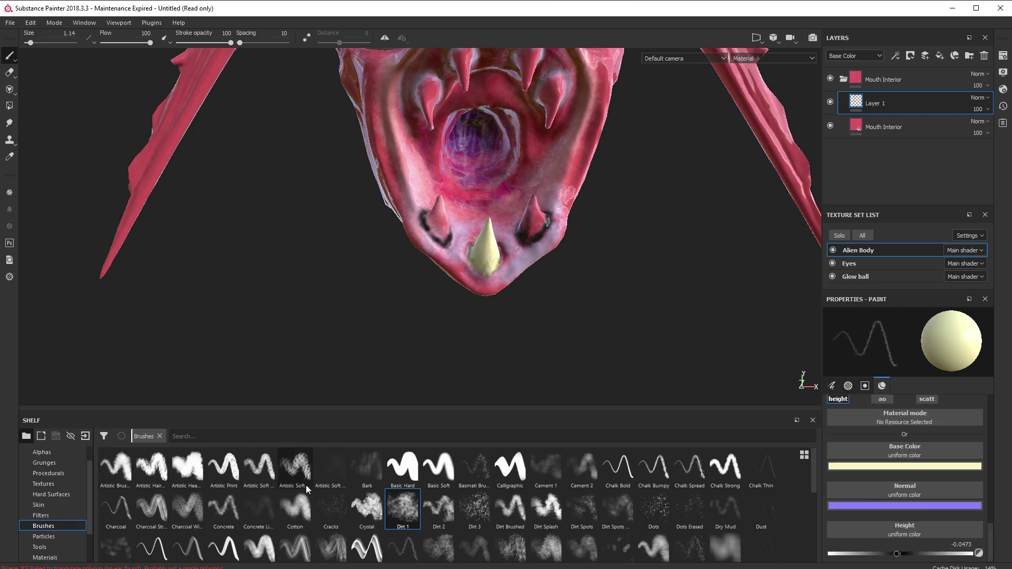
{"action": "left_click", "coordinate": [295, 469]}
{"action": "left_click", "coordinate": [439, 466]}
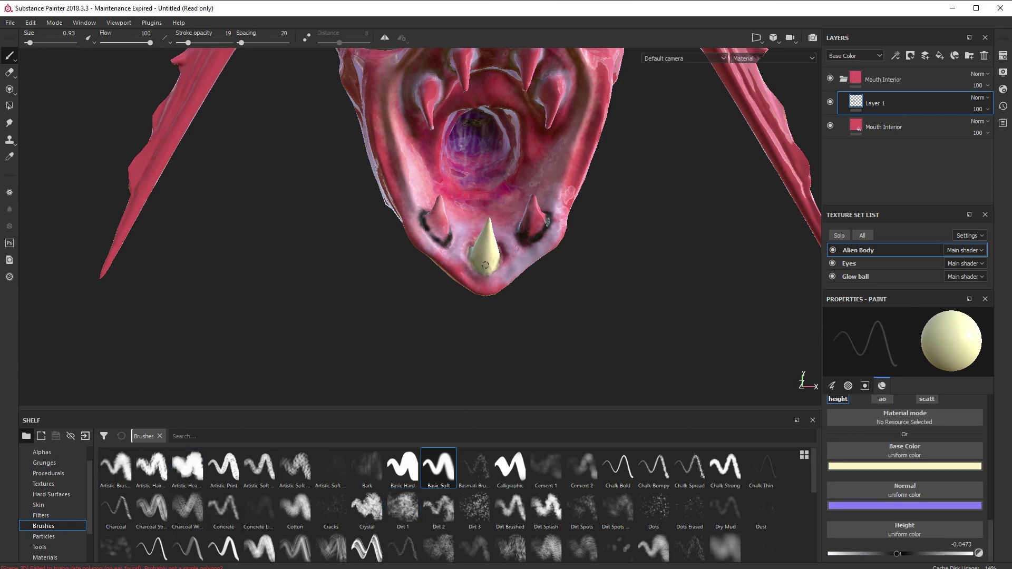
{"action": "left_click_drag", "start_coordinate": [538, 299], "coordinate": [457, 253], "text": "alt"}
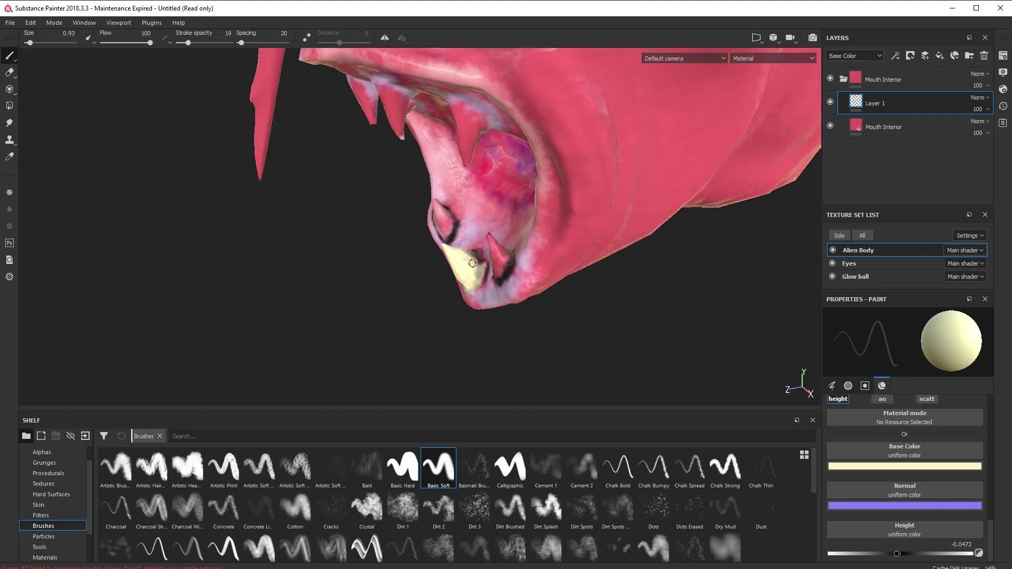
{"action": "left_click_drag", "start_coordinate": [537, 334], "coordinate": [470, 241], "text": "alt"}
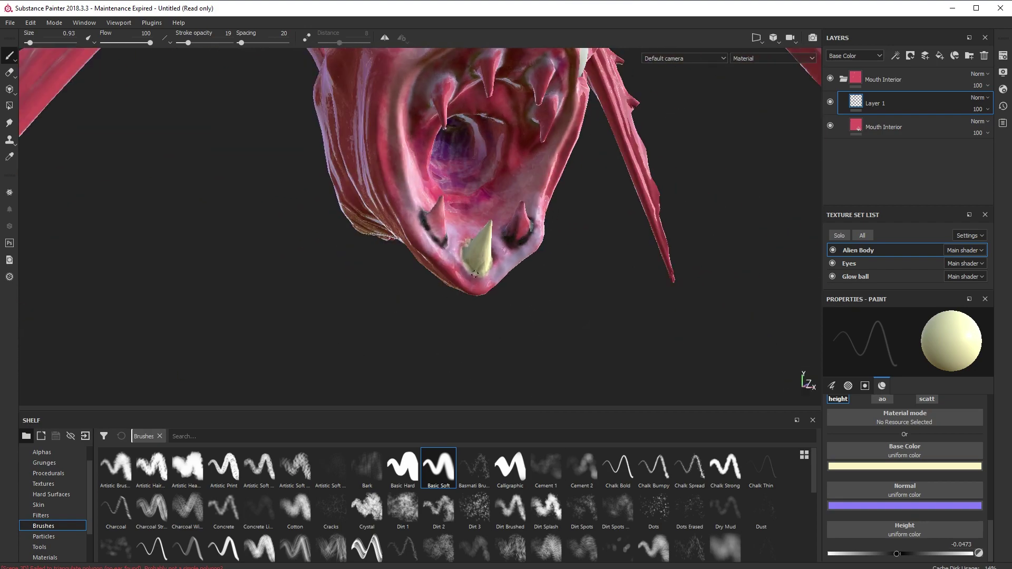
Step: Shade the front lower tooth with a grayish olive base color and lighten it with an ivory one
{"action": "left_click", "coordinate": [891, 467]}
{"action": "left_click", "coordinate": [881, 506]}
{"action": "left_click", "coordinate": [481, 244]}
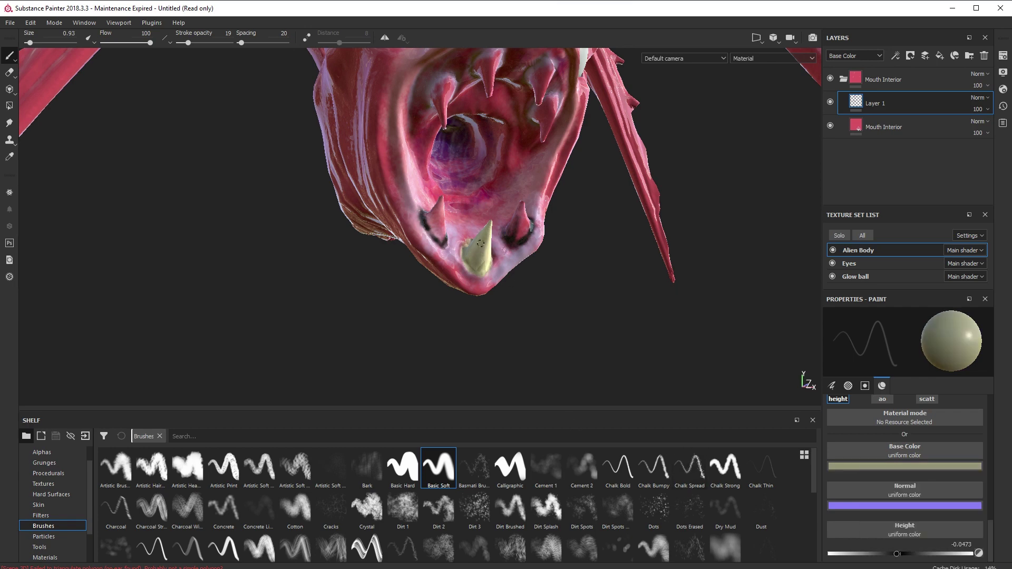
{"action": "left_click_drag", "start_coordinate": [482, 253], "coordinate": [483, 225], "text": "alt"}
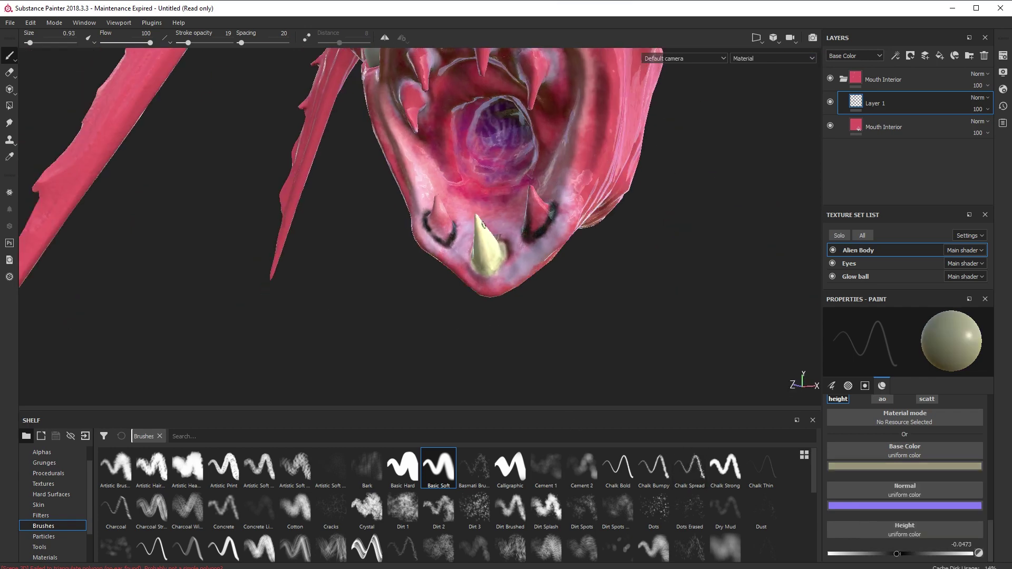
{"action": "left_click", "coordinate": [501, 265]}
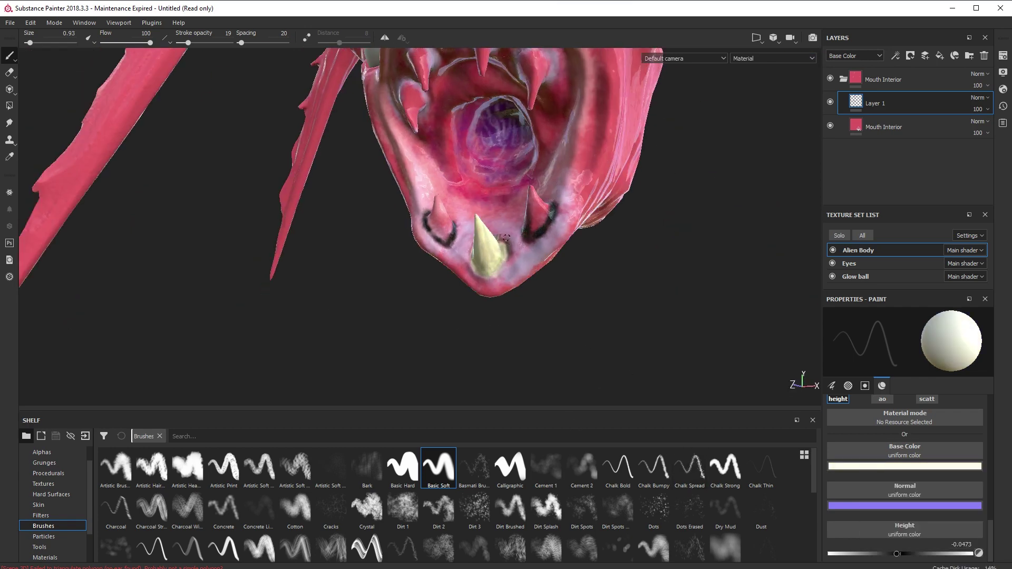
{"action": "left_click_drag", "start_coordinate": [506, 237], "coordinate": [633, 208], "text": "alt"}
{"action": "right_click_drag", "start_coordinate": [633, 207], "coordinate": [654, 295], "text": "alt"}
Step: Choose a peach base color and paint the two side lower teeth with the Dirt 1 brush at size 1.6
{"action": "left_click", "coordinate": [867, 467]}
{"action": "left_click", "coordinate": [957, 567]}
{"action": "left_click", "coordinate": [892, 489]}
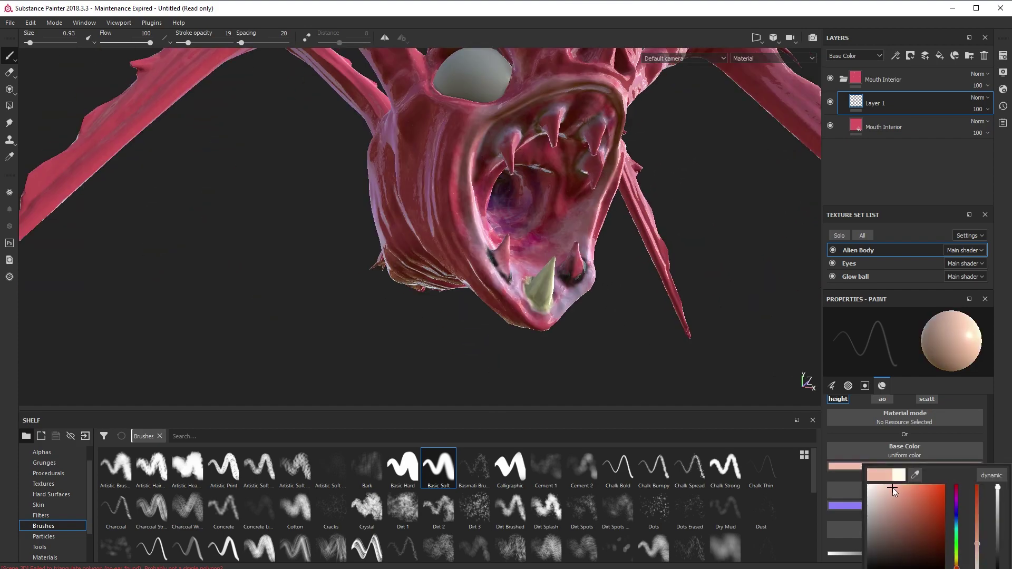
{"action": "left_click", "coordinate": [403, 509]}
{"action": "left_click_drag", "start_coordinate": [533, 274], "coordinate": [486, 248], "text": "alt"}
{"action": "left_click_drag", "start_coordinate": [496, 303], "coordinate": [633, 351], "text": "alt"}
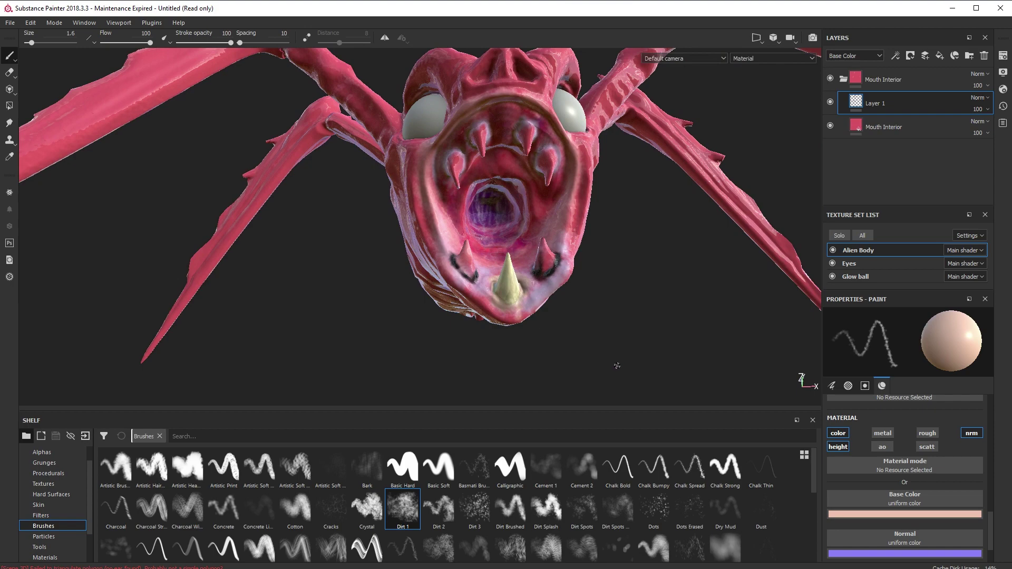
{"action": "left_click_drag", "start_coordinate": [555, 269], "coordinate": [559, 316], "text": "alt"}
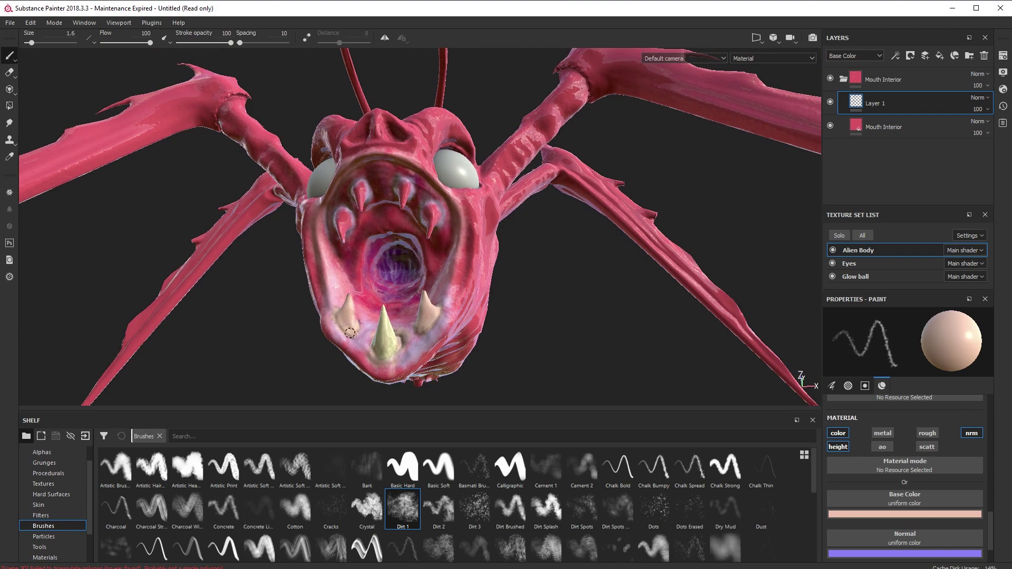
{"action": "left_click_drag", "start_coordinate": [350, 333], "coordinate": [504, 355], "text": "alt"}
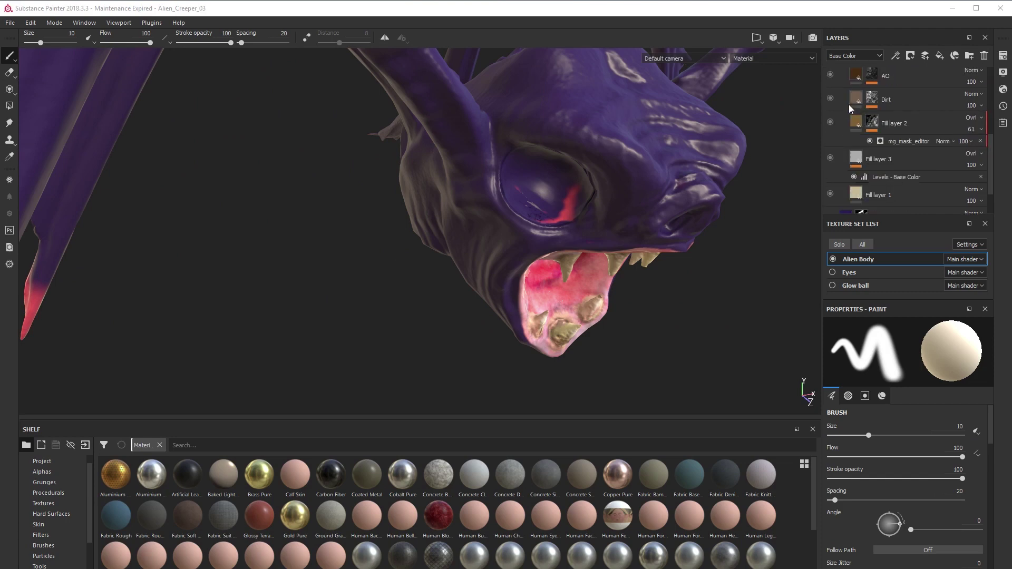
Step: Expand the Mouth Interior group beneath the skin layers and select its Layer 1
{"action": "scroll", "coordinate": [864, 137], "scroll_direction": "down", "scroll_amount": 3}
{"action": "left_click", "coordinate": [916, 203]}
{"action": "left_click", "coordinate": [844, 199]}
{"action": "scroll", "coordinate": [864, 180], "scroll_direction": "down", "scroll_amount": 3}
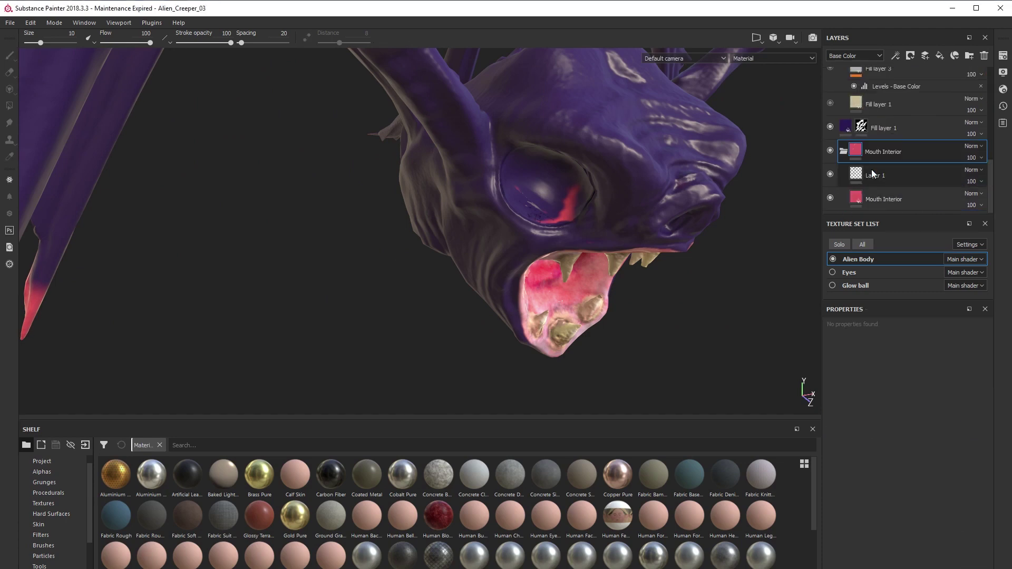
{"action": "left_click_drag", "start_coordinate": [423, 377], "coordinate": [433, 335], "text": "alt"}
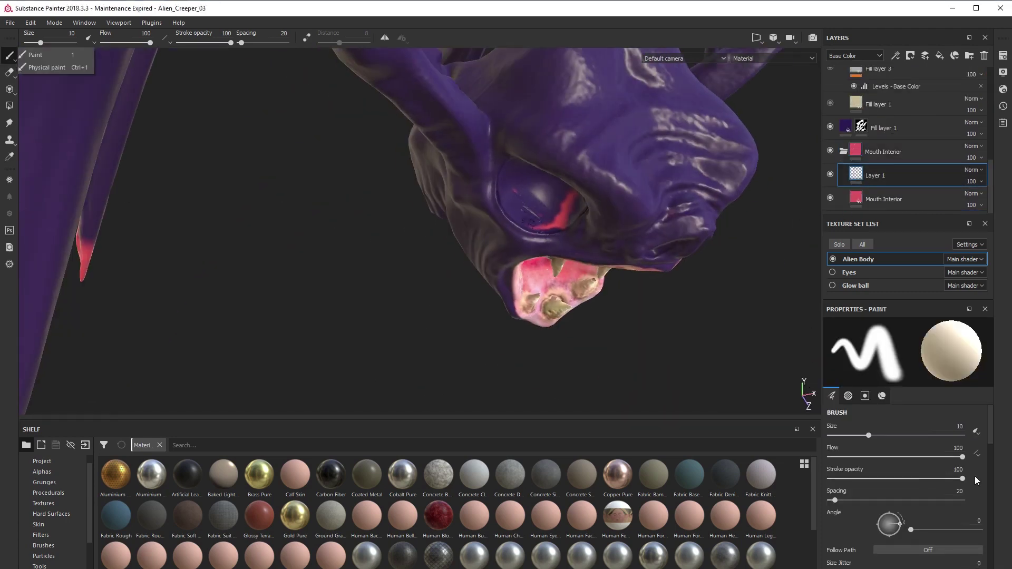
Step: Sample the purple skin color and paint it over the red in the eye sockets at brush size 3.11
{"action": "left_click", "coordinate": [624, 189]}
{"action": "right_click_drag", "start_coordinate": [628, 215], "coordinate": [606, 216], "text": "ctrl"}
{"action": "left_click_drag", "start_coordinate": [565, 209], "coordinate": [571, 193]}
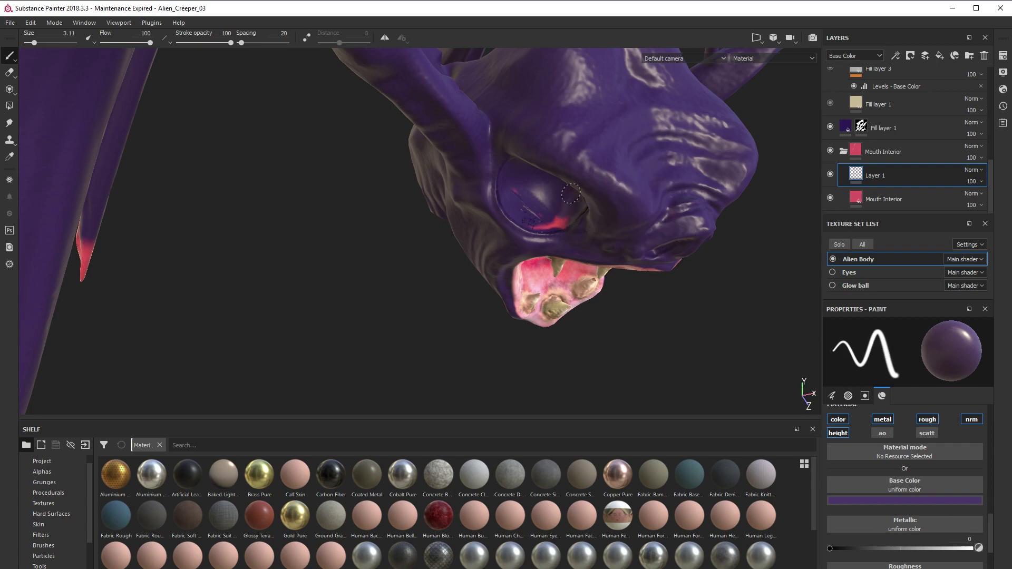
{"action": "left_click_drag", "start_coordinate": [525, 219], "coordinate": [533, 132], "text": "alt"}
{"action": "right_click_drag", "start_coordinate": [607, 158], "coordinate": [654, 295], "text": "alt"}
{"action": "left_click_drag", "start_coordinate": [654, 295], "coordinate": [727, 332], "text": "alt"}
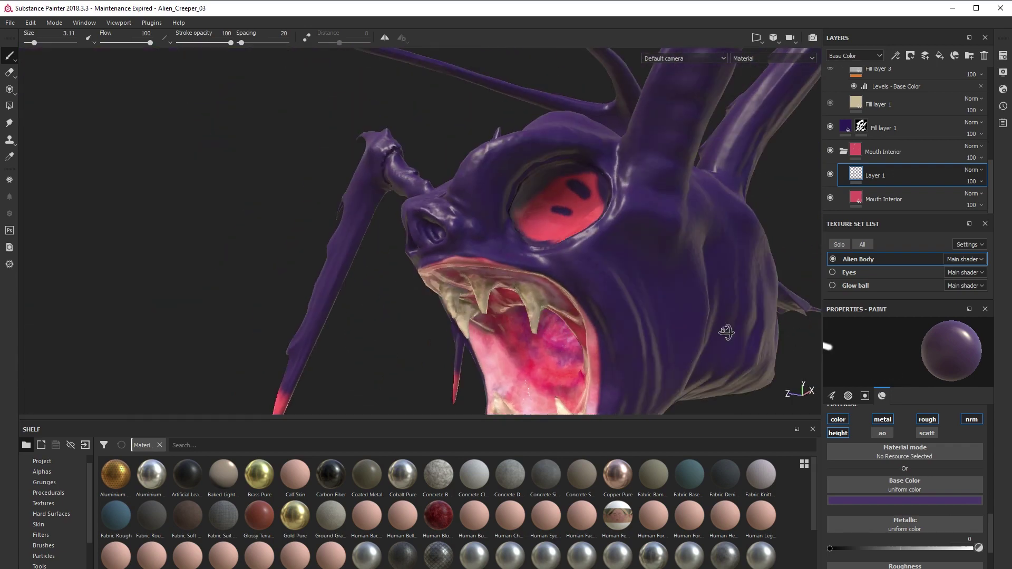
Step: Make the Outer Skin group and the green Fill layer 4 visible
{"action": "left_click_drag", "start_coordinate": [519, 213], "coordinate": [586, 195], "text": "alt"}
{"action": "right_click_drag", "start_coordinate": [586, 195], "coordinate": [459, 295], "text": "alt"}
{"action": "left_click_drag", "start_coordinate": [458, 295], "coordinate": [743, 398], "text": "alt"}
{"action": "right_click_drag", "start_coordinate": [744, 398], "coordinate": [577, 369], "text": "alt"}
{"action": "scroll", "coordinate": [855, 164], "scroll_direction": "up", "scroll_amount": 2}
{"action": "scroll", "coordinate": [855, 164], "scroll_direction": "up", "scroll_amount": 3}
{"action": "left_click", "coordinate": [831, 71]}
{"action": "left_click_drag", "start_coordinate": [475, 296], "coordinate": [517, 311], "text": "alt"}
{"action": "right_click_drag", "start_coordinate": [517, 311], "coordinate": [616, 309], "text": "alt"}
{"action": "left_click_drag", "start_coordinate": [616, 309], "coordinate": [712, 305], "text": "alt"}
{"action": "scroll", "coordinate": [830, 185], "scroll_direction": "up", "scroll_amount": 3}
{"action": "left_click", "coordinate": [831, 138]}
Step: Select the Dark Paint layer, choose a new base color and touch up the area around the eye
{"action": "left_click", "coordinate": [876, 136]}
{"action": "left_click", "coordinate": [882, 185]}
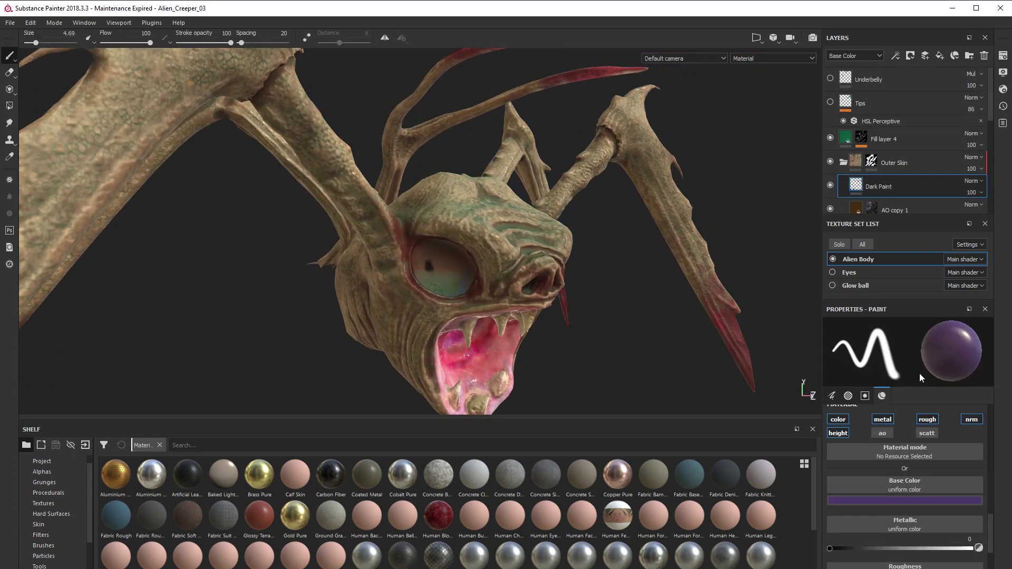
{"action": "left_click", "coordinate": [911, 501]}
{"action": "mouse_move", "coordinate": [875, 487]}
{"action": "left_mouse_down"}
{"action": "mouse_move", "coordinate": [425, 275]}
{"action": "mouse_move", "coordinate": [460, 268]}
{"action": "mouse_move", "coordinate": [337, 295]}
{"action": "left_mouse_up"}
{"action": "right_click_drag", "start_coordinate": [622, 316], "coordinate": [548, 338], "text": "alt"}
{"action": "mouse_move", "coordinate": [738, 348]}
{"action": "left_mouse_down", "text": "alt"}
{"action": "mouse_move", "coordinate": [647, 384]}
{"action": "mouse_move", "coordinate": [780, 338]}
{"action": "left_mouse_up", "text": "alt"}
{"action": "right_click_drag", "start_coordinate": [580, 317], "coordinate": [680, 295], "text": "alt"}
Step: In the Light generator of Fill layer 4's mask, set the horizontal angle to 86 and the vertical angle to 275
{"action": "left_click", "coordinate": [862, 137]}
{"action": "left_click", "coordinate": [881, 169]}
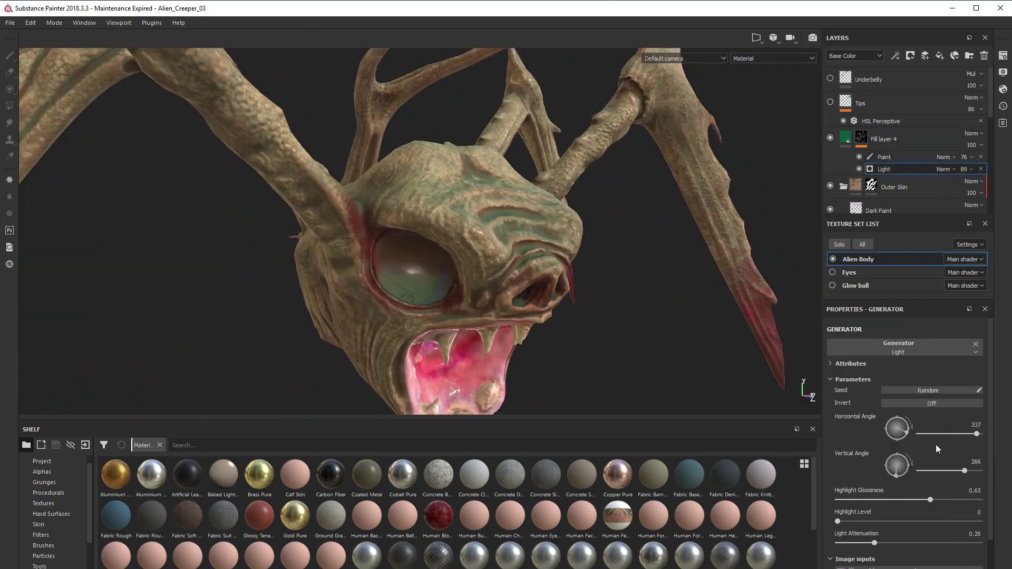
{"action": "left_click_drag", "start_coordinate": [907, 433], "coordinate": [898, 417]}
{"action": "left_click_drag", "start_coordinate": [897, 476], "coordinate": [897, 444]}
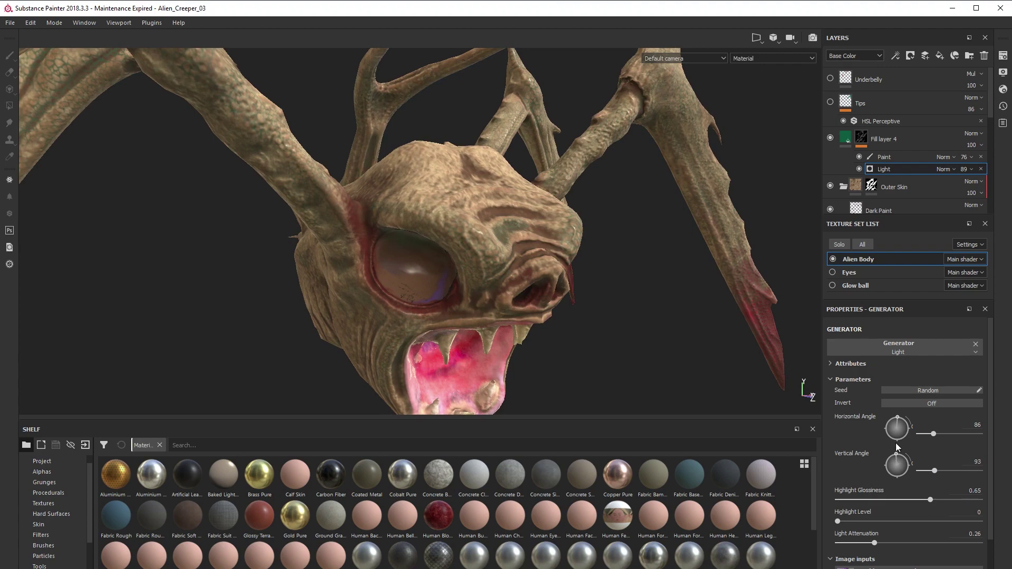
{"action": "left_click_drag", "start_coordinate": [596, 337], "coordinate": [680, 221], "text": "alt"}
{"action": "left_click_drag", "start_coordinate": [897, 455], "coordinate": [890, 474]}
{"action": "left_click_drag", "start_coordinate": [644, 211], "coordinate": [633, 279], "text": "alt"}
{"action": "left_click_drag", "start_coordinate": [891, 473], "coordinate": [899, 479]}
{"action": "left_click_drag", "start_coordinate": [606, 337], "coordinate": [591, 259], "text": "alt"}
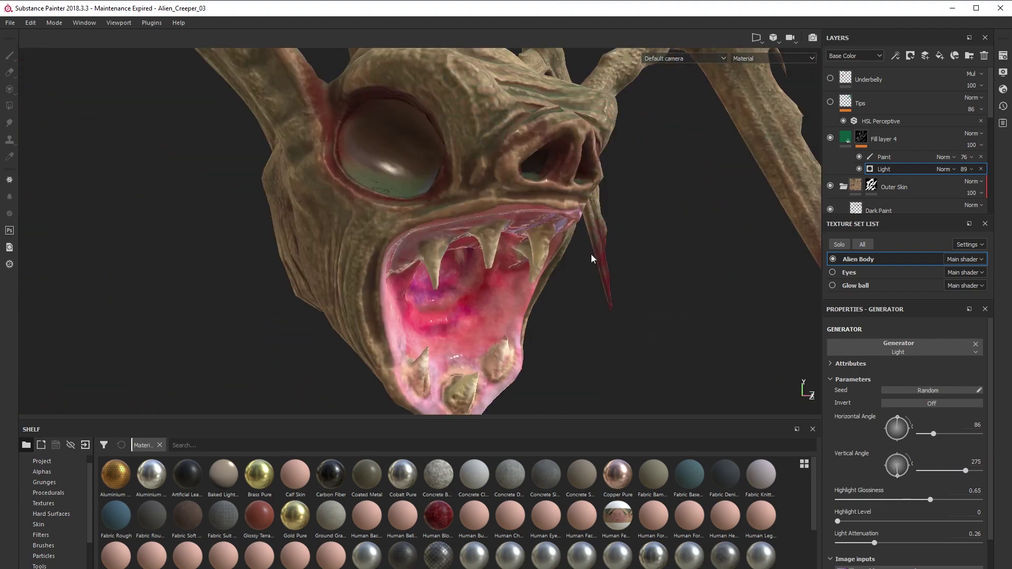
Step: Make the Tips and Underbelly layers visible and check them on the whole creature
{"action": "key", "text": "f"}
{"action": "left_click", "coordinate": [830, 102]}
{"action": "left_click_drag", "start_coordinate": [585, 327], "coordinate": [643, 290], "text": "alt"}
{"action": "scroll", "coordinate": [564, 302], "scroll_direction": "up", "scroll_amount": 3}
{"action": "left_click", "coordinate": [831, 78]}
{"action": "scroll", "coordinate": [831, 110], "scroll_direction": "down", "scroll_amount": 4}
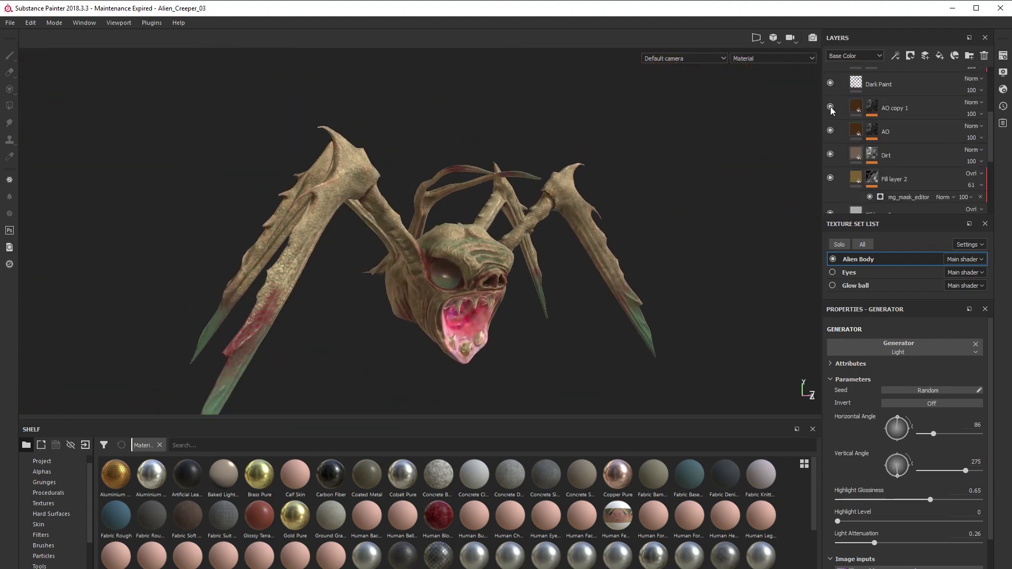
{"action": "scroll", "coordinate": [831, 132], "scroll_direction": "down", "scroll_amount": 5}
{"action": "scroll", "coordinate": [832, 111], "scroll_direction": "up", "scroll_amount": 5}
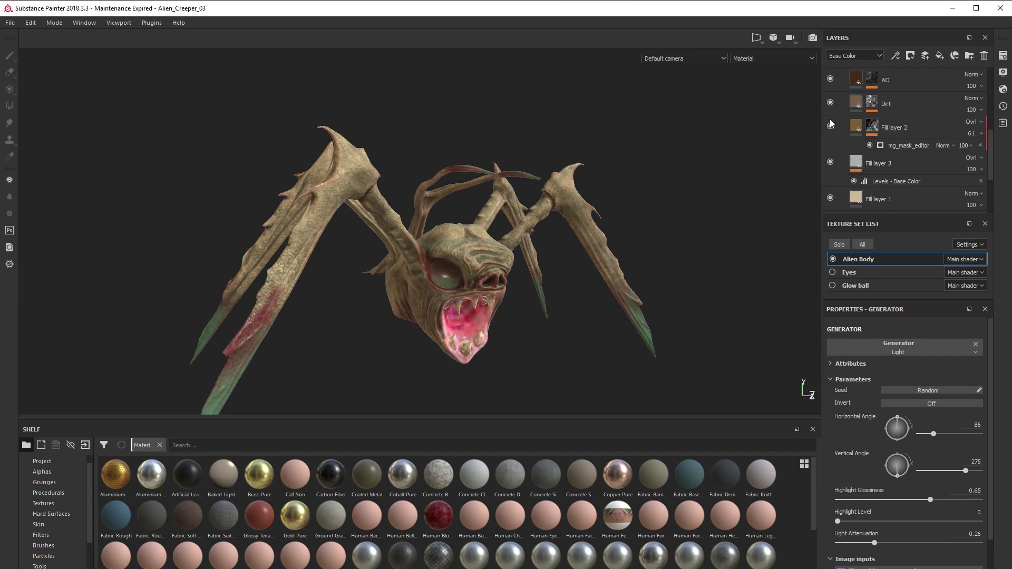
Step: Reframe the whole creature and hide the Underbelly, Tips and green Fill layer 4 layers
{"action": "left_click", "coordinate": [830, 135]}
{"action": "left_click_drag", "start_coordinate": [506, 180], "coordinate": [470, 188], "text": "alt"}
{"action": "right_click_drag", "start_coordinate": [471, 189], "coordinate": [418, 330], "text": "alt"}
{"action": "middle_click_drag", "start_coordinate": [418, 329], "coordinate": [446, 334], "text": "alt"}
{"action": "left_click", "coordinate": [830, 135]}
{"action": "scroll", "coordinate": [830, 126], "scroll_direction": "down", "scroll_amount": 2}
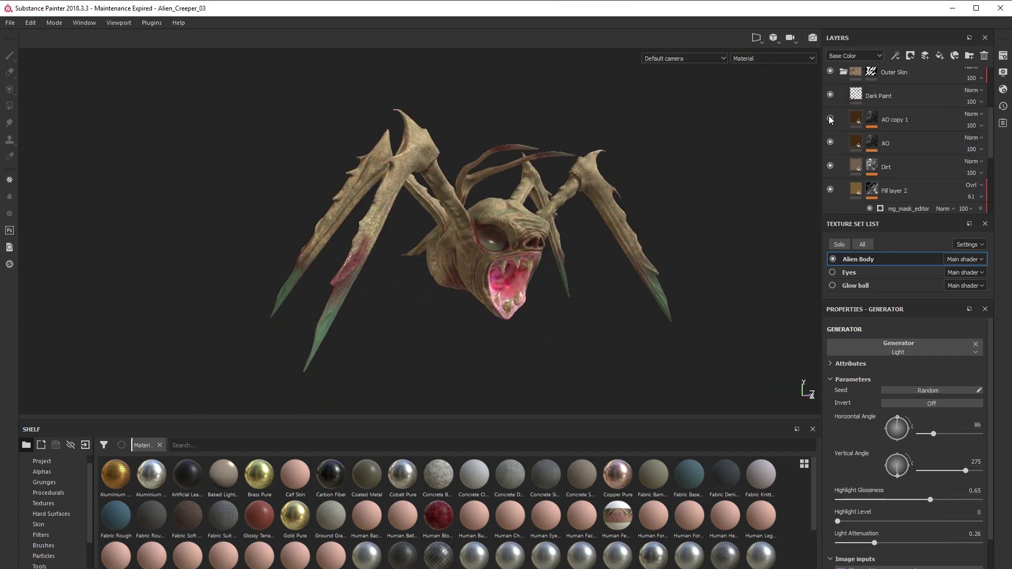
{"action": "scroll", "coordinate": [834, 174], "scroll_direction": "up", "scroll_amount": 5}
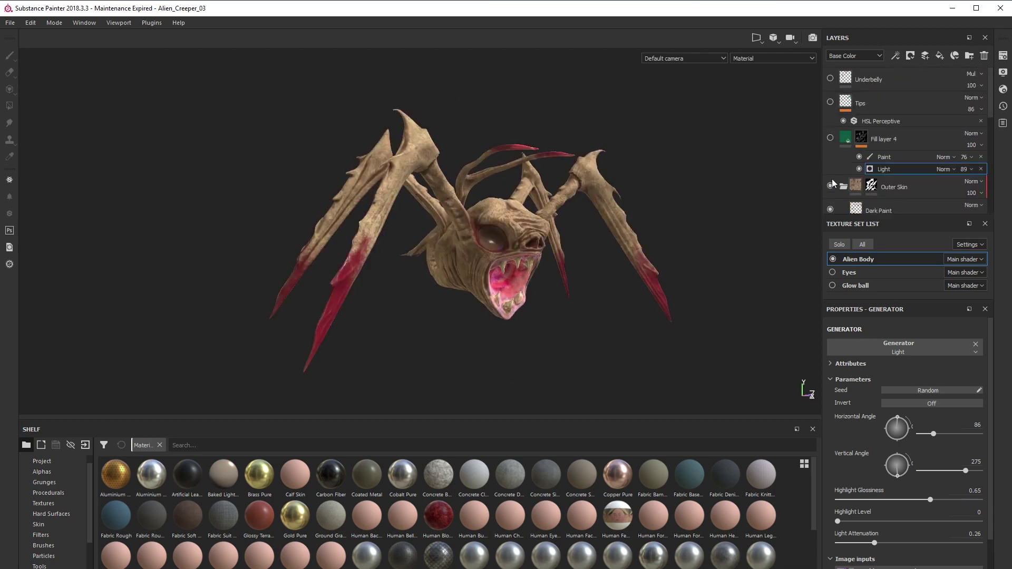
Step: Hide the Outer Skin detail layers from Dark Paint downward, leaving the plain Fill layer 1 base color
{"action": "scroll", "coordinate": [843, 174], "scroll_direction": "down", "scroll_amount": 4}
{"action": "left_click", "coordinate": [908, 165]}
{"action": "left_click", "coordinate": [831, 99]}
{"action": "scroll", "coordinate": [832, 106], "scroll_direction": "up", "scroll_amount": 4}
{"action": "left_click", "coordinate": [829, 123]}
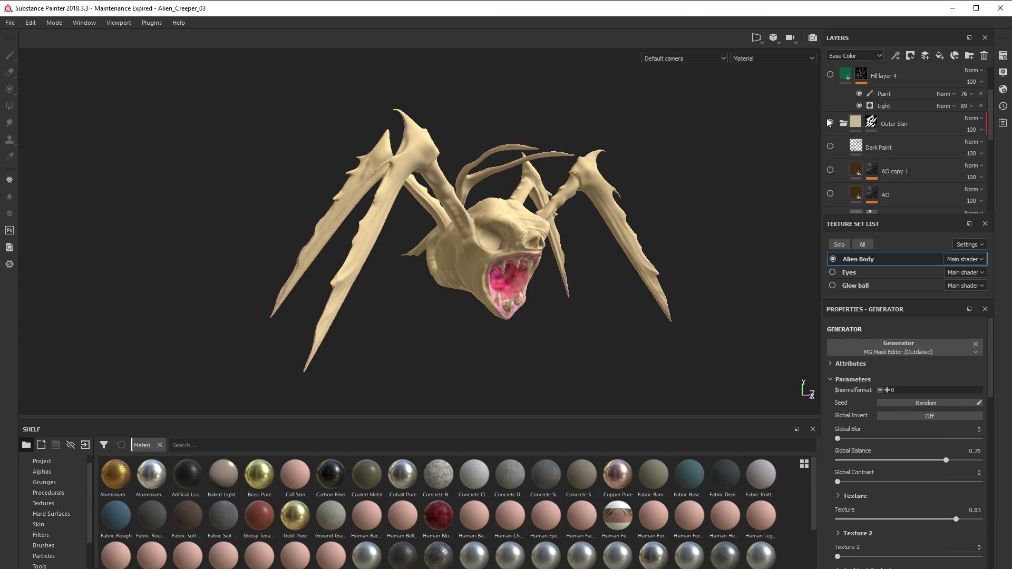
Step: Make the Fill layer 2, Dirt, AO and AO copy 1 layers in the Outer Skin group visible
{"action": "left_click", "coordinate": [831, 147]}
{"action": "left_click", "coordinate": [830, 170]}
{"action": "left_click", "coordinate": [831, 193]}
{"action": "scroll", "coordinate": [831, 193], "scroll_direction": "down", "scroll_amount": 2}
{"action": "left_click", "coordinate": [831, 123]}
{"action": "left_click", "coordinate": [831, 147]}
{"action": "scroll", "coordinate": [831, 158], "scroll_direction": "up", "scroll_amount": 3}
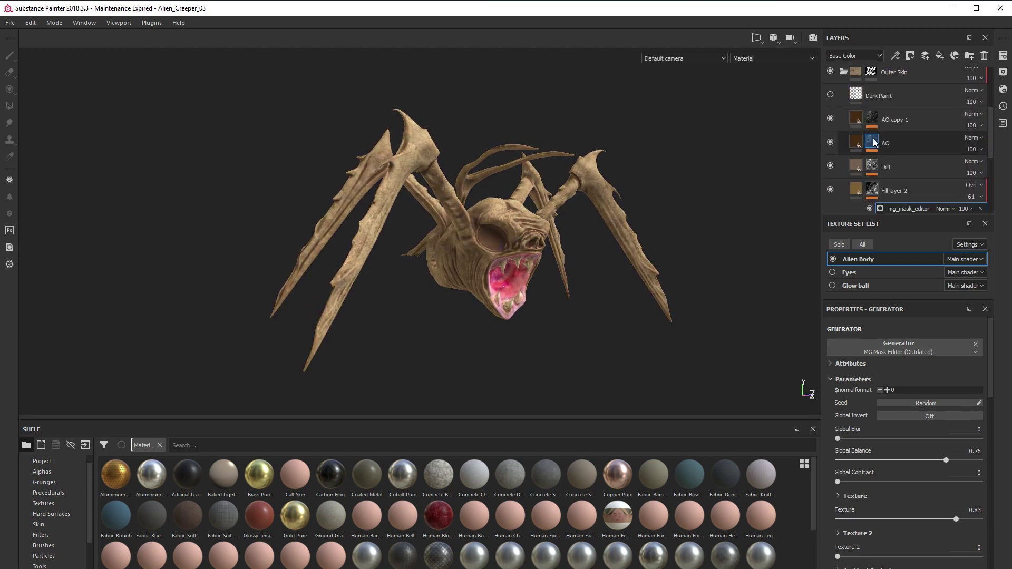
Step: Make Fill layer 4, Tips and Underbelly visible and examine the creature's underside up close
{"action": "left_click", "coordinate": [831, 118]}
{"action": "left_click", "coordinate": [830, 82]}
{"action": "scroll", "coordinate": [830, 81], "scroll_direction": "up", "scroll_amount": 1}
{"action": "left_click", "coordinate": [830, 78]}
{"action": "scroll", "coordinate": [401, 221], "scroll_direction": "up", "scroll_amount": 4}
{"action": "left_click_drag", "start_coordinate": [338, 227], "coordinate": [386, 182], "text": "alt"}
{"action": "scroll", "coordinate": [353, 251], "scroll_direction": "up", "scroll_amount": 3}
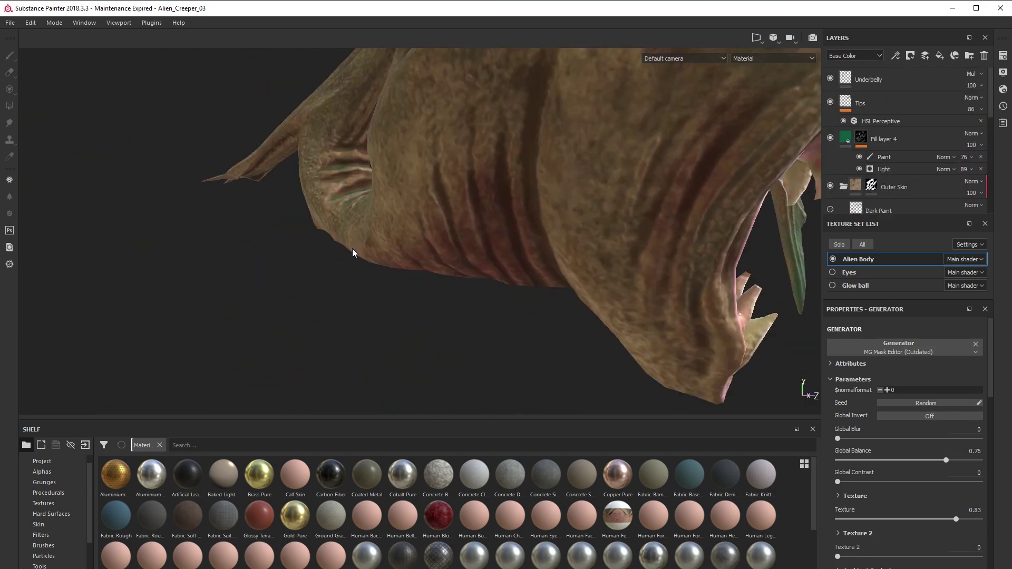
{"action": "scroll", "coordinate": [462, 295], "scroll_direction": "down", "scroll_amount": 7}
{"action": "left_click_drag", "start_coordinate": [352, 251], "coordinate": [477, 359], "text": "alt"}
{"action": "scroll", "coordinate": [461, 295], "scroll_direction": "up", "scroll_amount": 3}
{"action": "scroll", "coordinate": [833, 158], "scroll_direction": "down", "scroll_amount": 3}
Step: Select the Eyes texture set, make it visible and bring the creature's head closer into view
{"action": "left_click", "coordinate": [831, 116]}
{"action": "left_click", "coordinate": [843, 91]}
{"action": "left_click", "coordinate": [845, 151]}
{"action": "left_click", "coordinate": [850, 272]}
{"action": "left_click", "coordinate": [833, 273]}
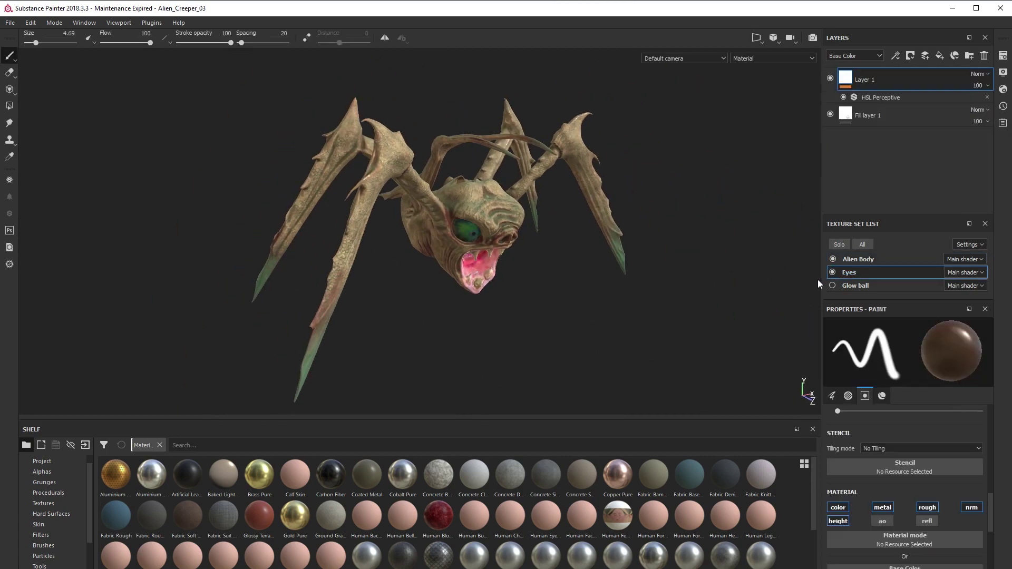
{"action": "scroll", "coordinate": [469, 243], "scroll_direction": "up", "scroll_amount": 3}
{"action": "left_click_drag", "start_coordinate": [532, 296], "coordinate": [543, 253], "text": "alt"}
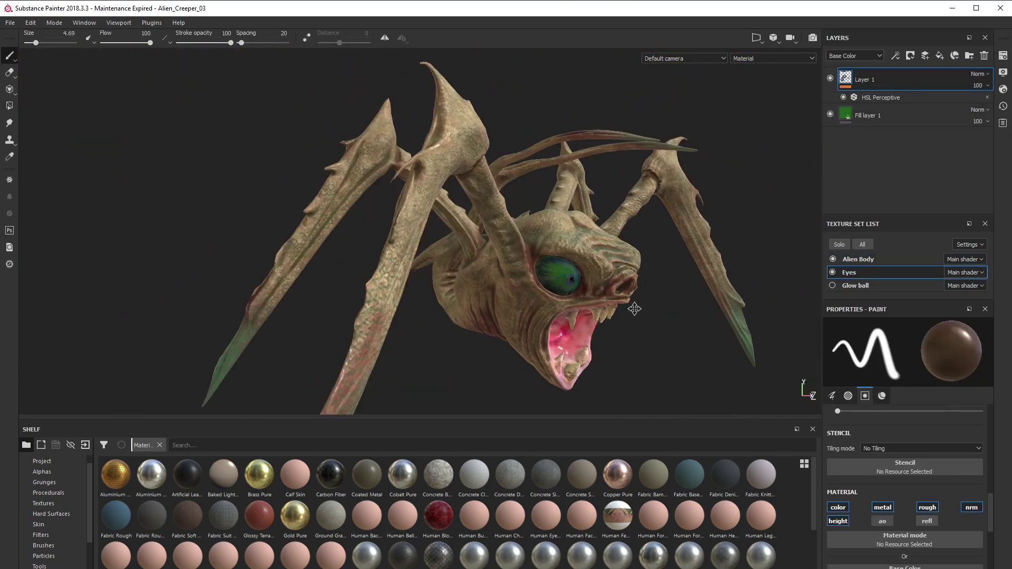
Step: Turn off the color, metal, rough, nrm and height paint channels for the Eyes layer and check the eyes from the front
{"action": "scroll", "coordinate": [901, 514], "scroll_direction": "down", "scroll_amount": 2}
{"action": "scroll", "coordinate": [902, 515], "scroll_direction": "down", "scroll_amount": 3}
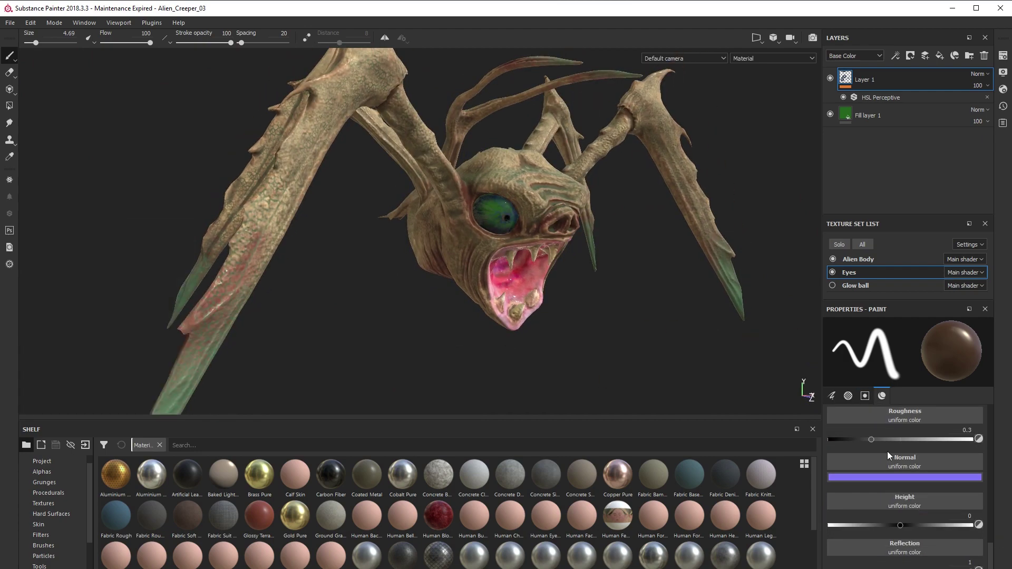
{"action": "scroll", "coordinate": [888, 456], "scroll_direction": "up", "scroll_amount": 4}
{"action": "left_click", "coordinate": [971, 486]}
{"action": "left_click", "coordinate": [927, 485]}
{"action": "left_click", "coordinate": [880, 486]}
{"action": "left_click", "coordinate": [838, 485]}
{"action": "left_click", "coordinate": [839, 498]}
{"action": "left_click_drag", "start_coordinate": [508, 227], "coordinate": [453, 232], "text": "alt"}
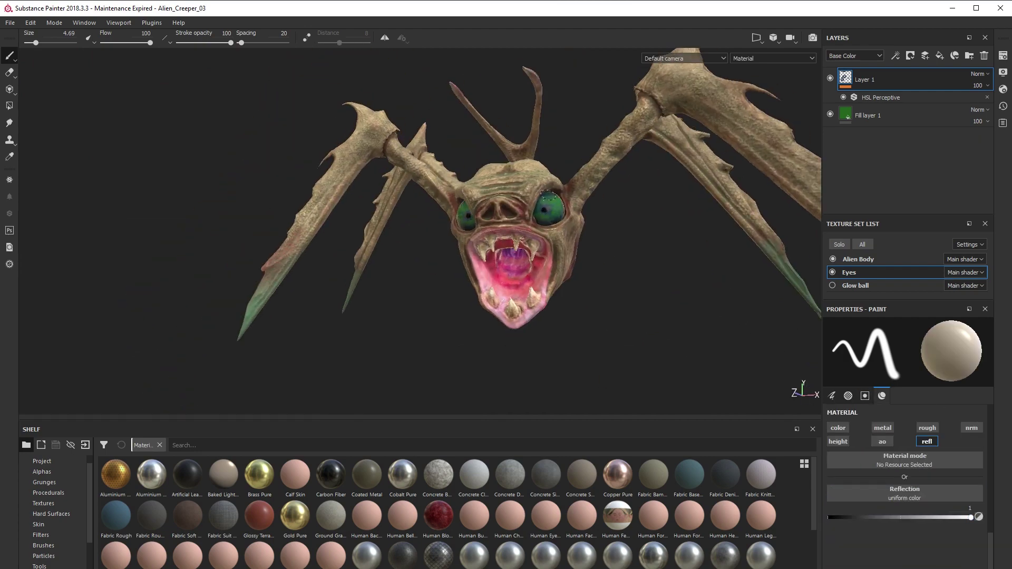
{"action": "scroll", "coordinate": [782, 303], "scroll_direction": "up", "scroll_amount": 5}
{"action": "left_click_drag", "start_coordinate": [812, 301], "coordinate": [788, 301], "text": "alt"}
{"action": "scroll", "coordinate": [736, 283], "scroll_direction": "down", "scroll_amount": 5}
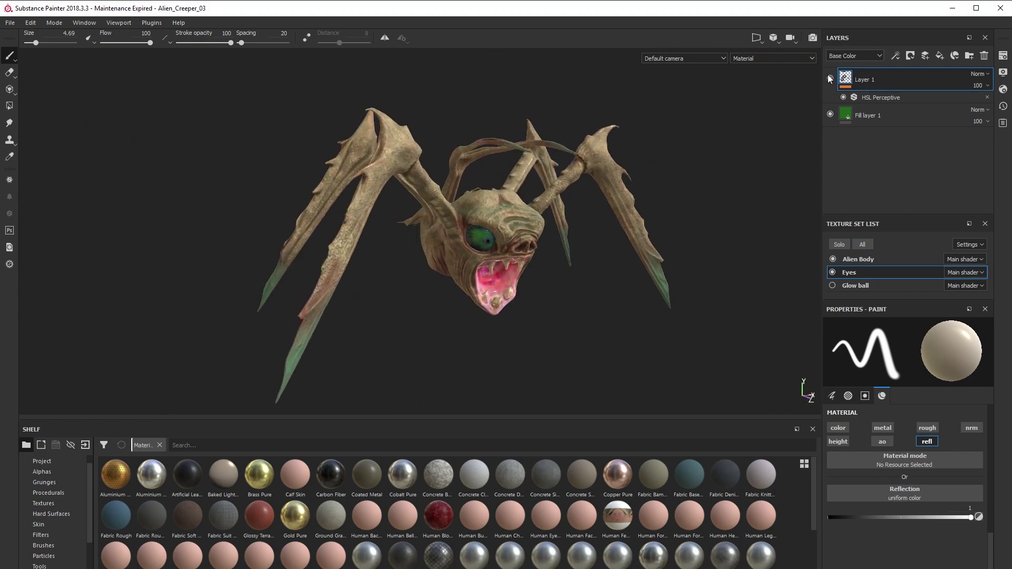
Step: Make the Glow ball texture set visible, select it, and toggle its fill layer's color channel off and back on
{"action": "left_click", "coordinate": [832, 285]}
{"action": "left_click", "coordinate": [856, 286]}
{"action": "scroll", "coordinate": [843, 401], "scroll_direction": "down", "scroll_amount": 3}
{"action": "left_click", "coordinate": [839, 383]}
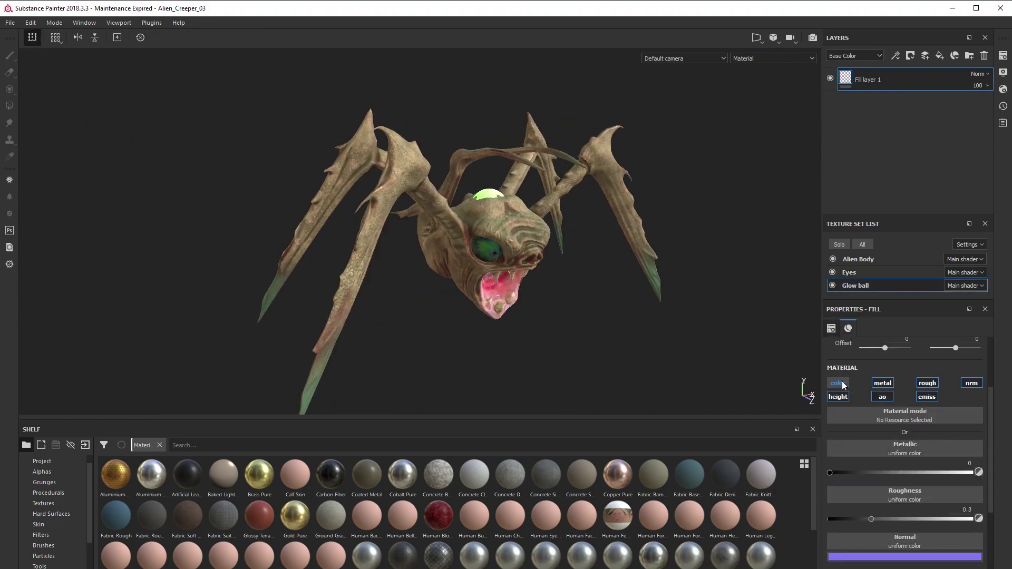
{"action": "left_click", "coordinate": [839, 383]}
Step: Frame the whole creature and preview it in an Iray render
{"action": "scroll", "coordinate": [635, 335], "scroll_direction": "down", "scroll_amount": 3}
{"action": "left_click_drag", "start_coordinate": [635, 335], "coordinate": [629, 337], "text": "alt"}
{"action": "middle_click_drag", "start_coordinate": [630, 337], "coordinate": [558, 294], "text": "alt"}
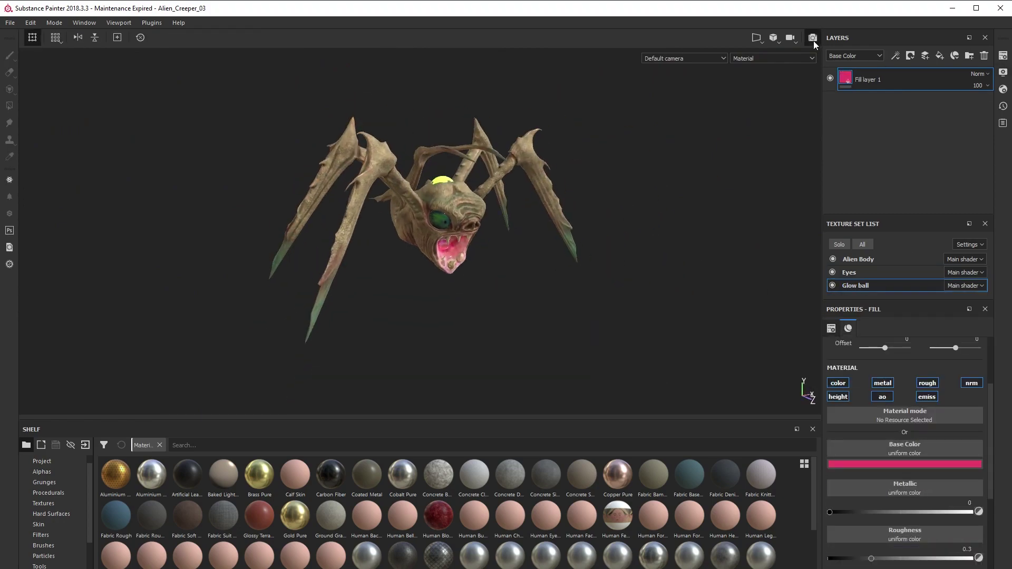
{"action": "left_click", "coordinate": [813, 38]}
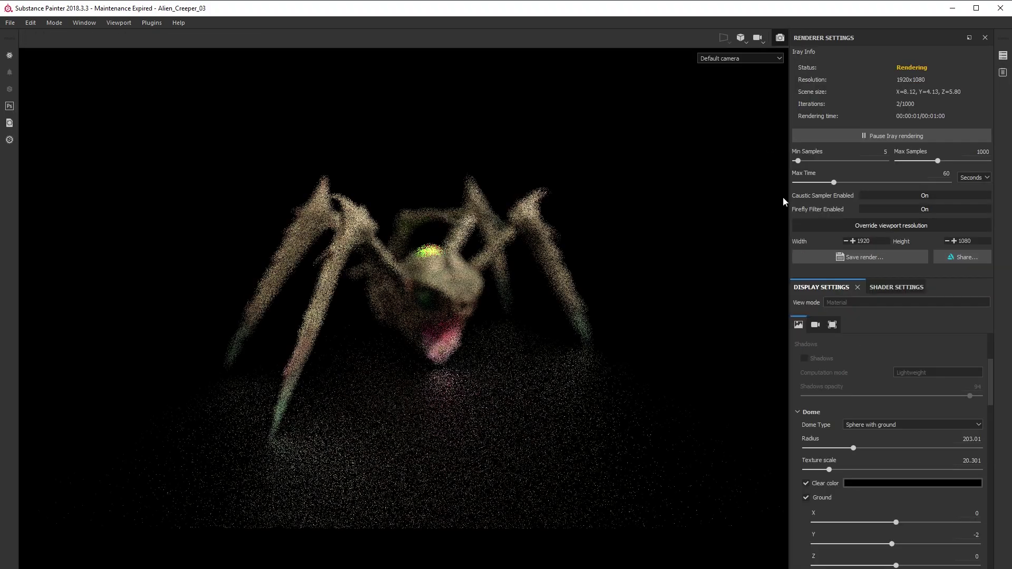
{"action": "scroll", "coordinate": [610, 303], "scroll_direction": "up", "scroll_amount": 5}
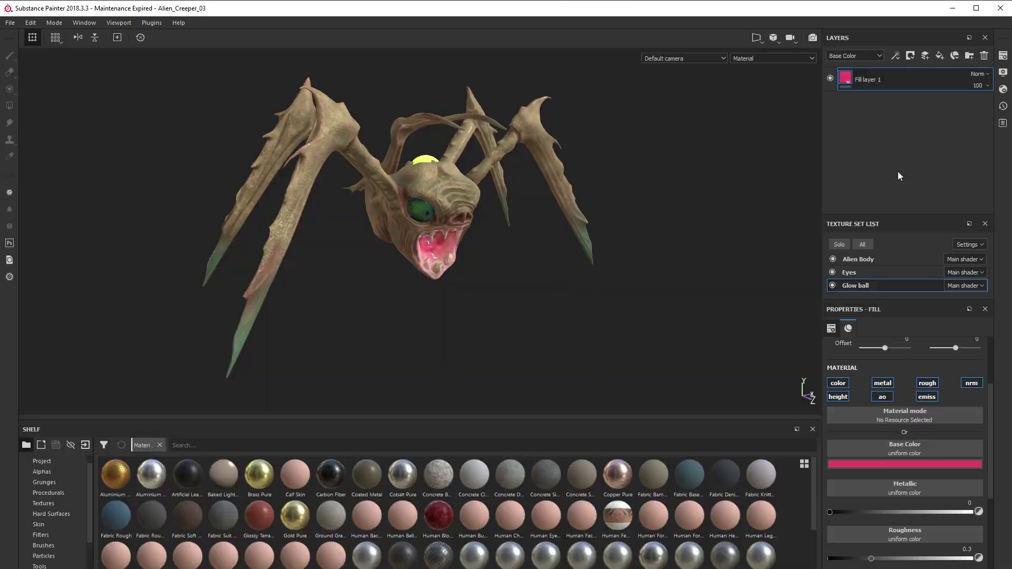